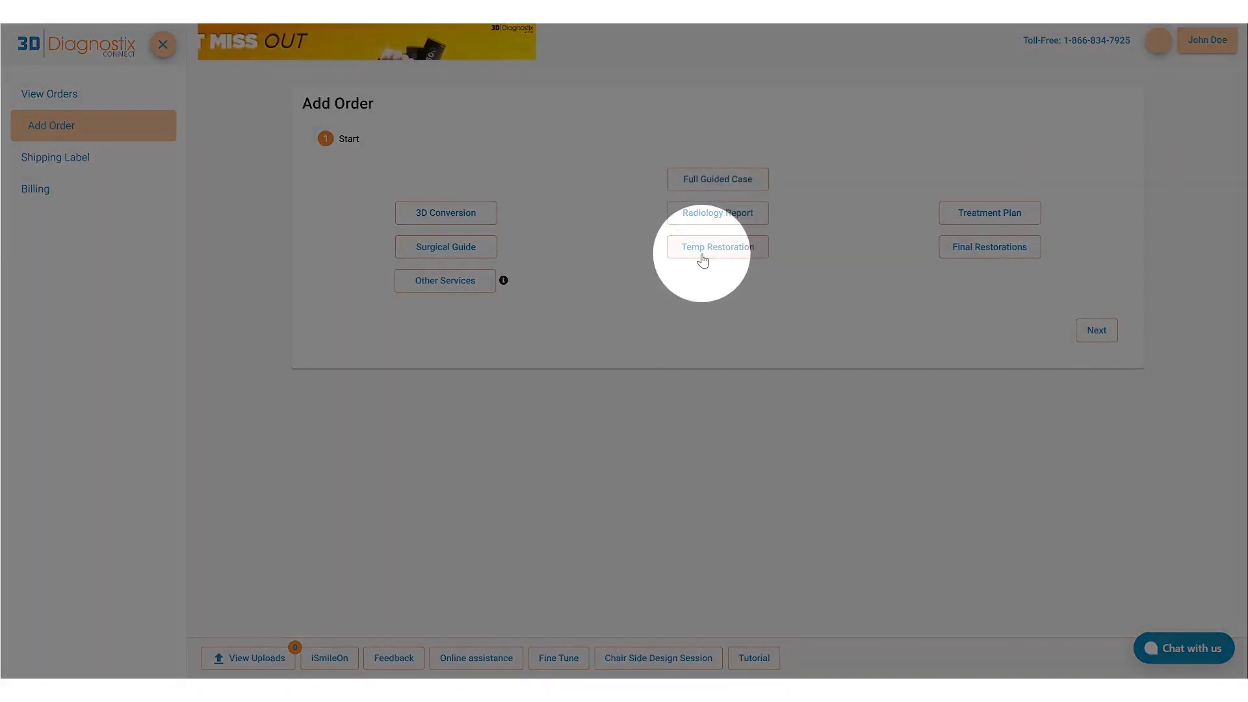
Start a Temp Restoration order with restoration type Temp and enter the patient's name.
left_click(703, 260)
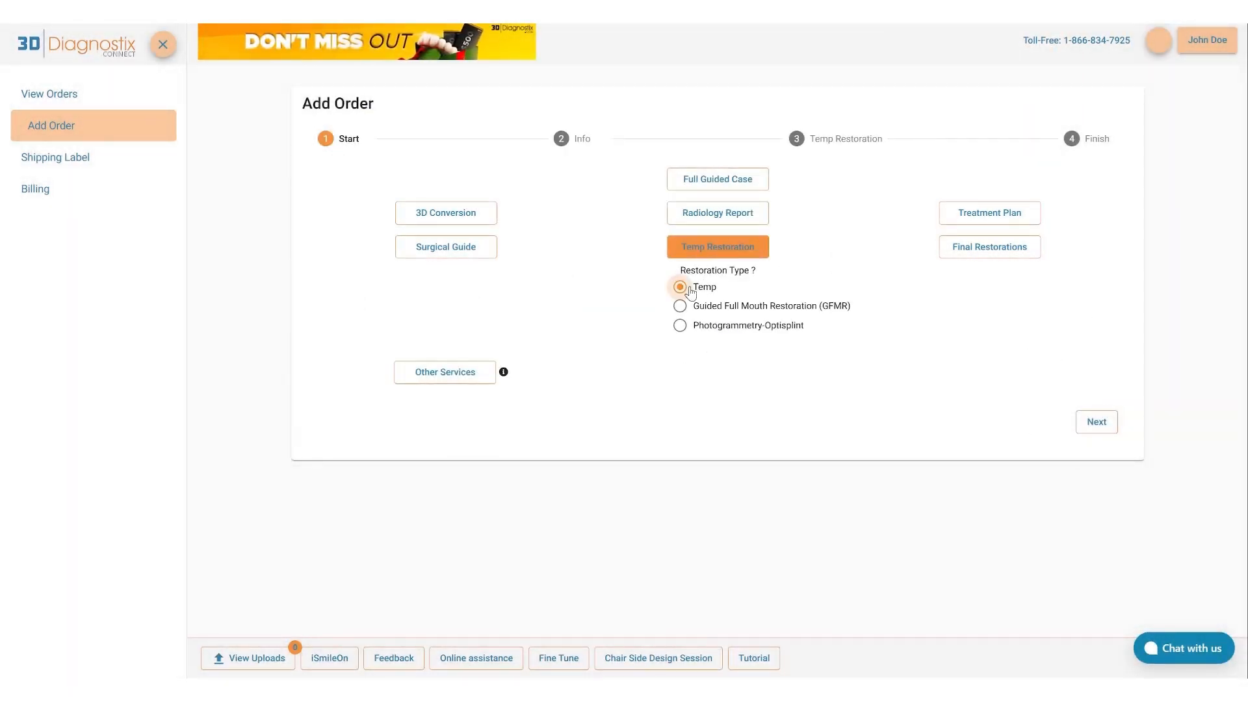
left_click(1096, 421)
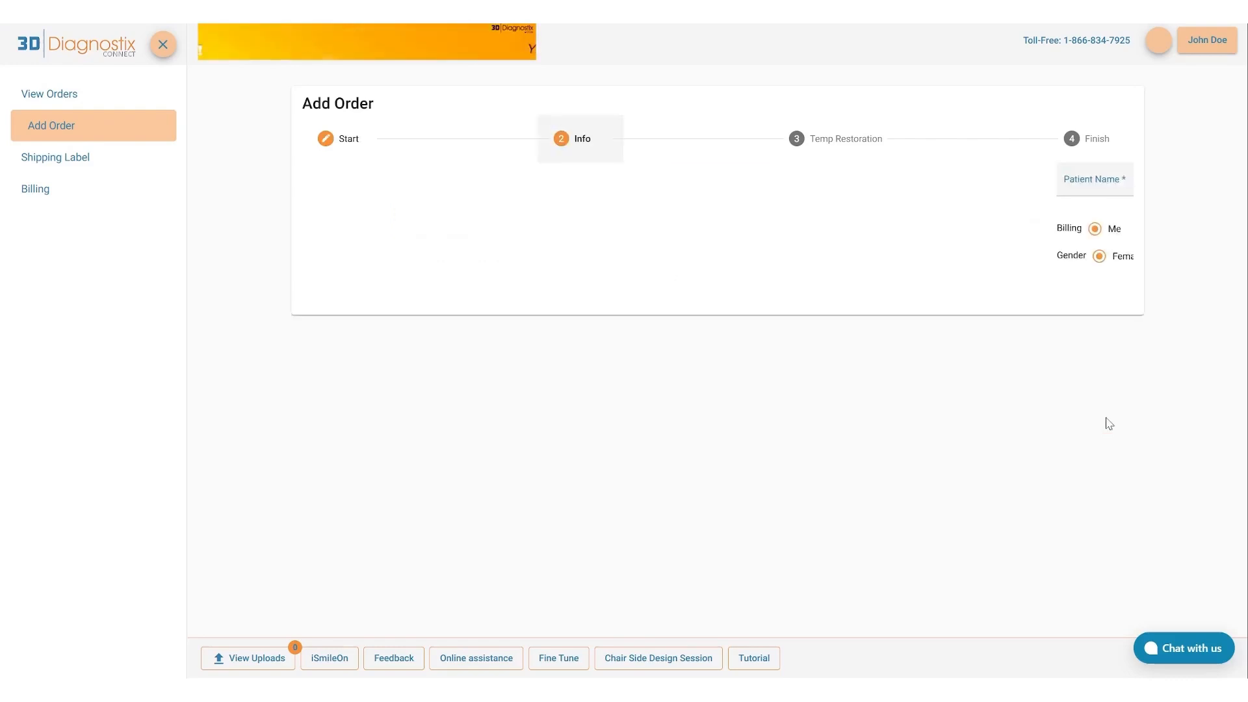
left_click(466, 181)
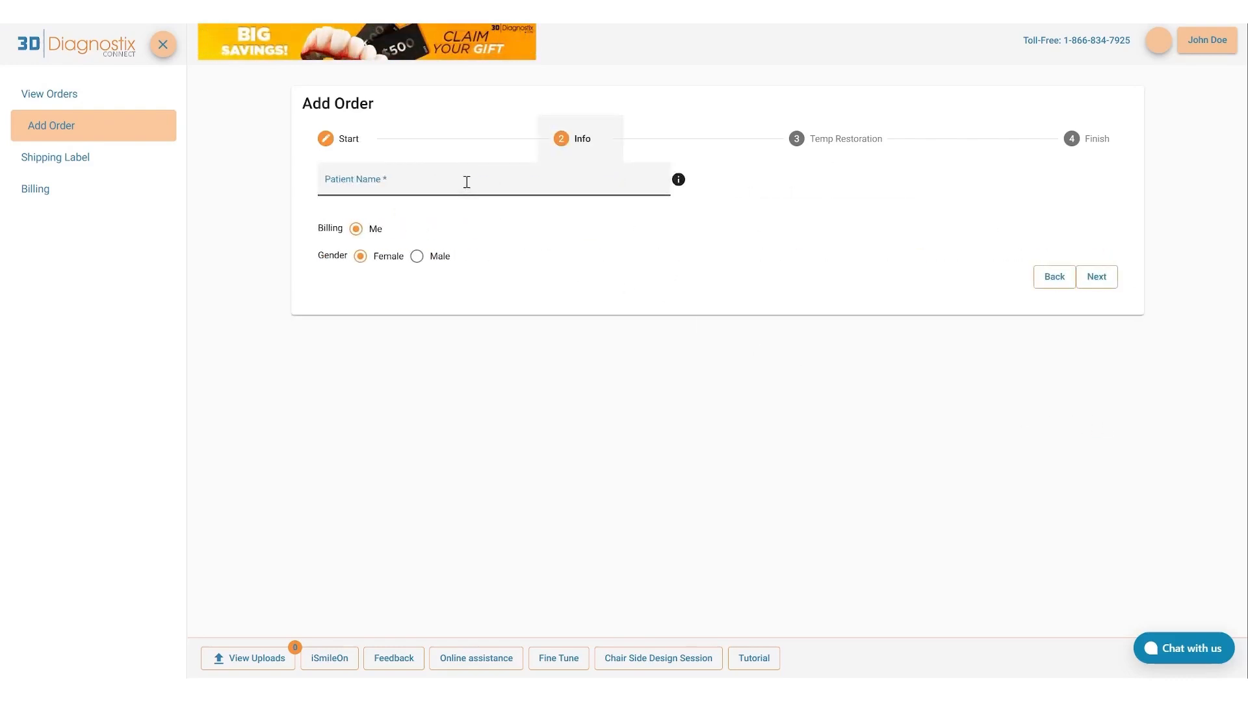
type("Jane Doe")
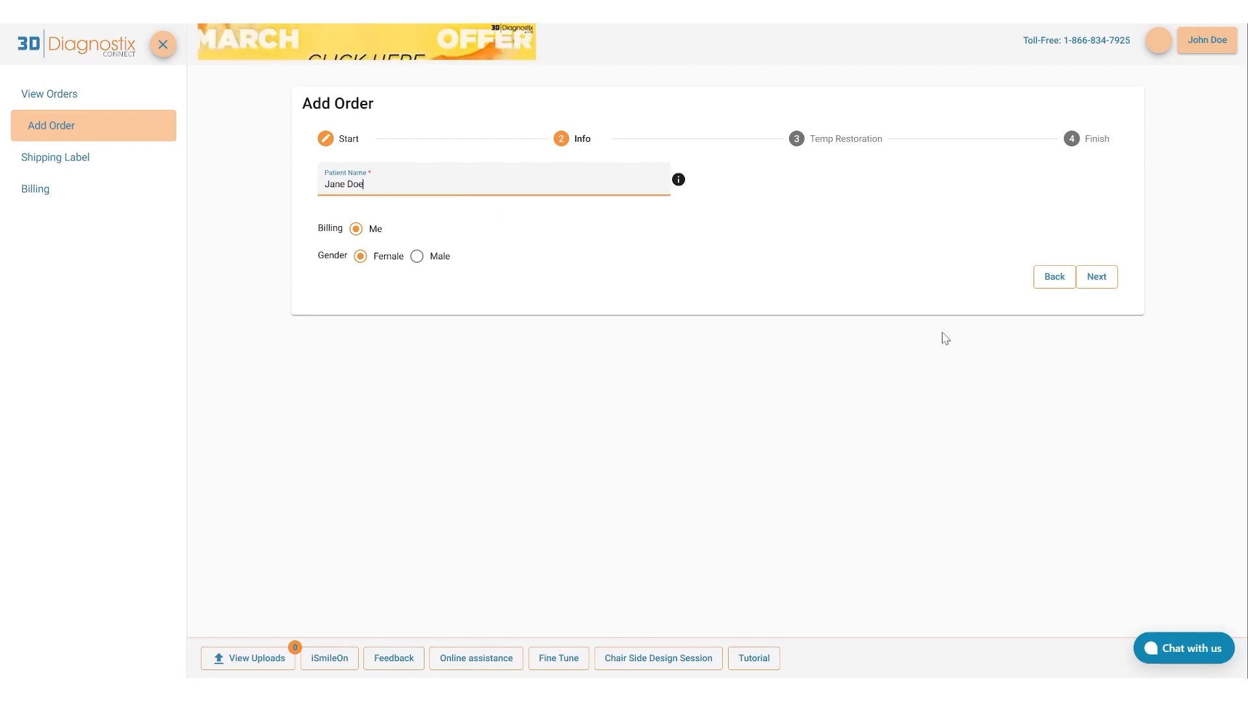
left_click(1101, 281)
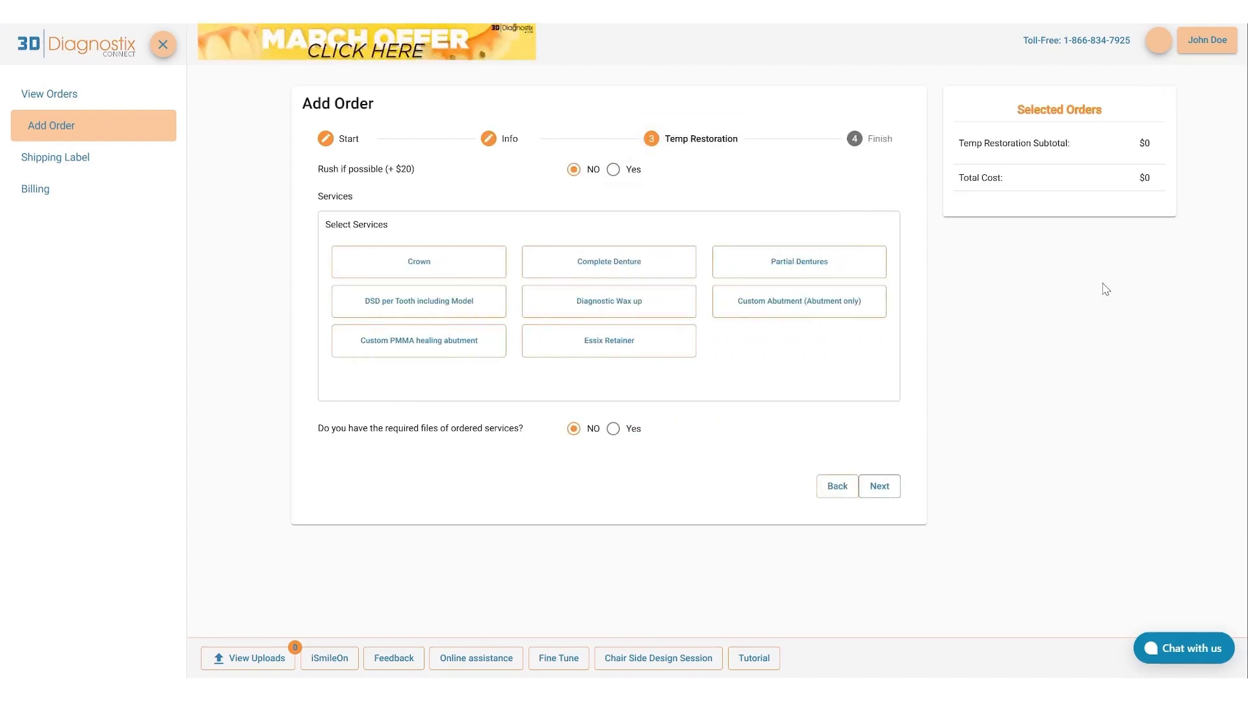
Add all eight offered services to the temp restoration order, from Crown through Essix Retainer, and collapse their detail sections.
left_click(436, 277)
left_click(598, 267)
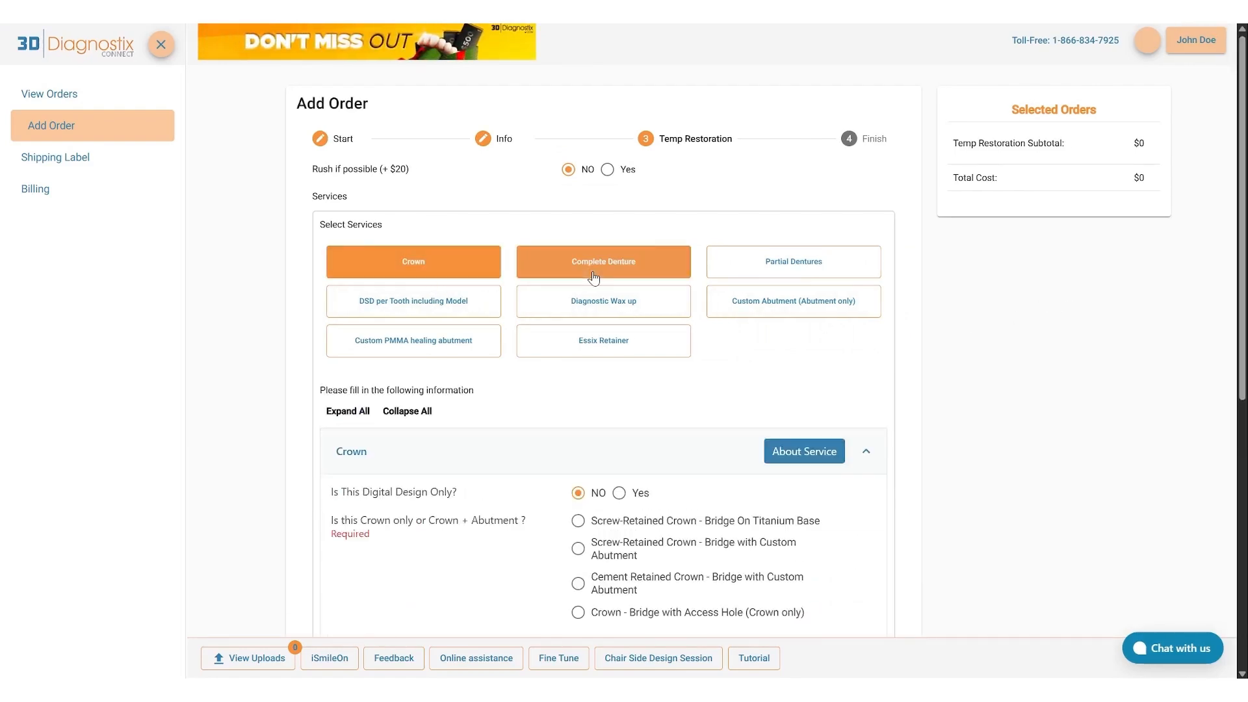
left_click(759, 275)
left_click(372, 300)
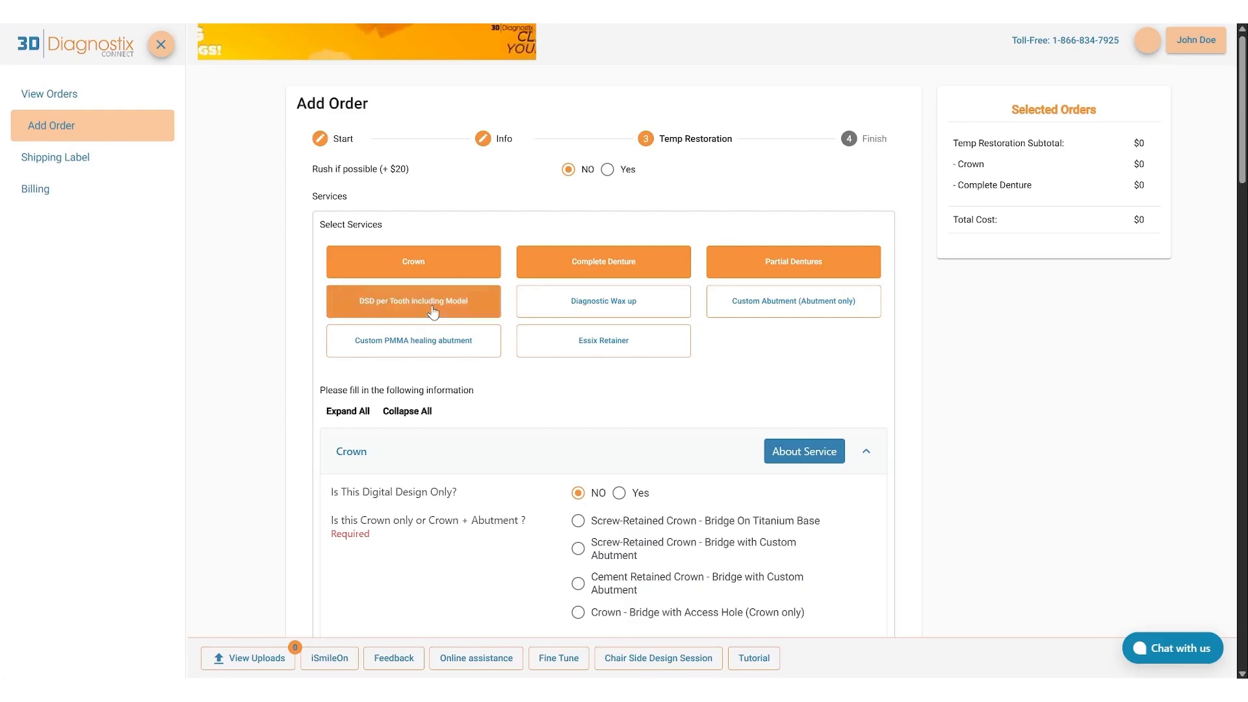
left_click(542, 314)
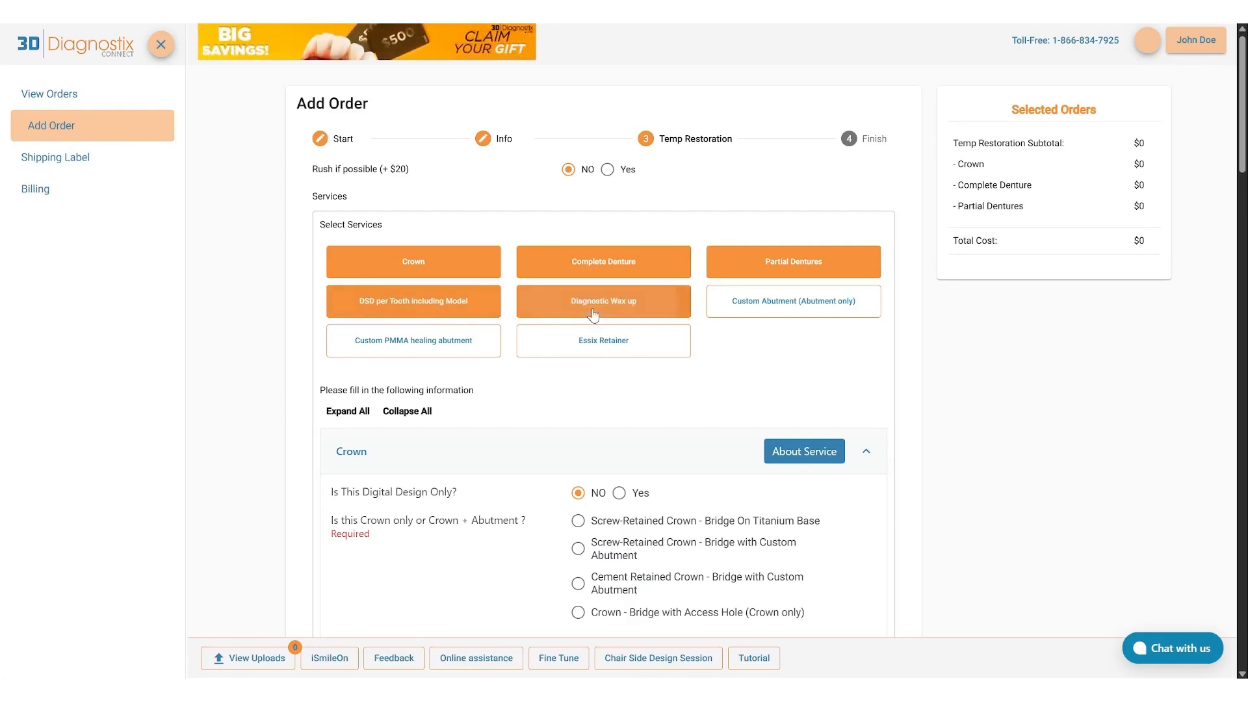
left_click(776, 310)
left_click(416, 344)
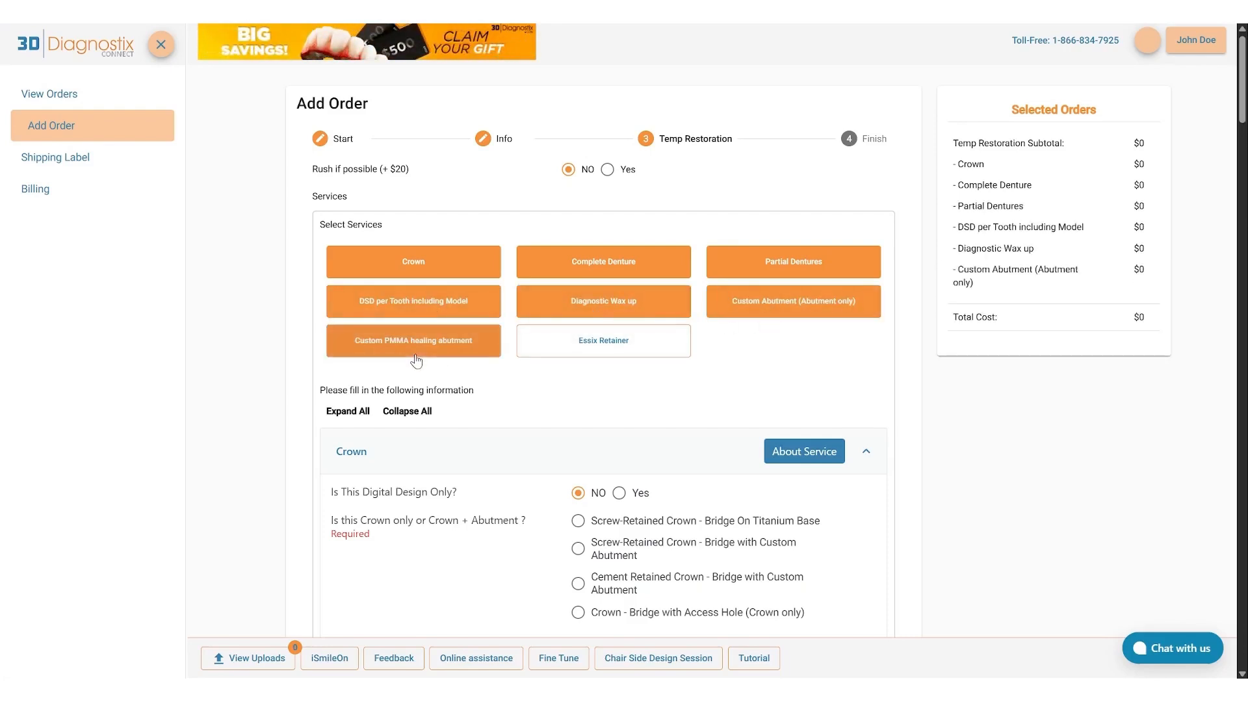
left_click(590, 354)
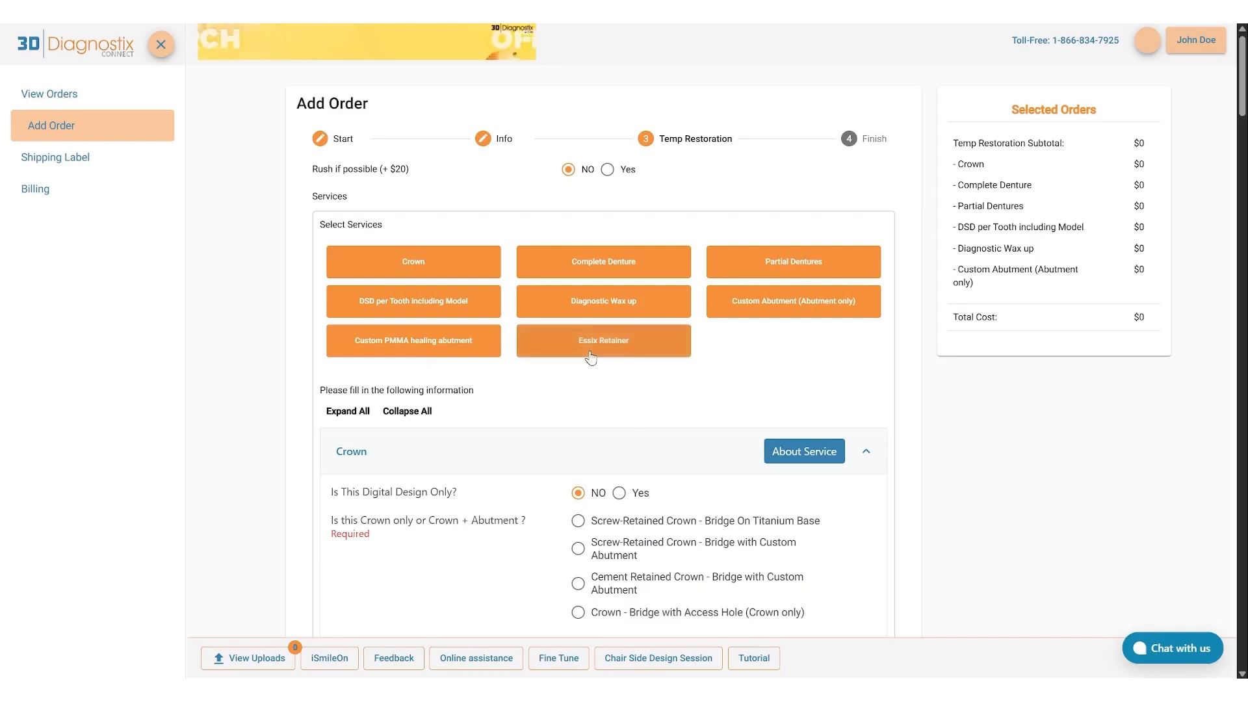
left_click(420, 411)
In the Crown details, choose Screw-Retained Crown - Bridge On Titanium Base and specify tooth 1 for Crowns.
scroll(421, 415, "down", 3)
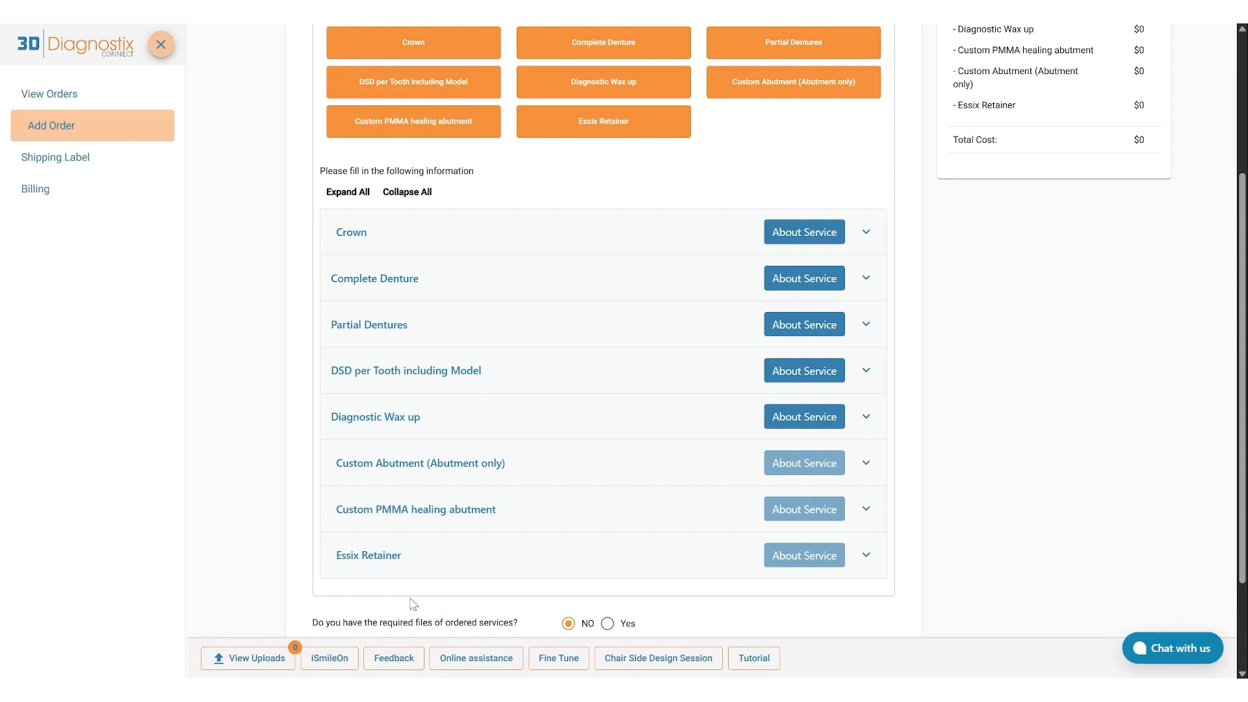
left_click(359, 247)
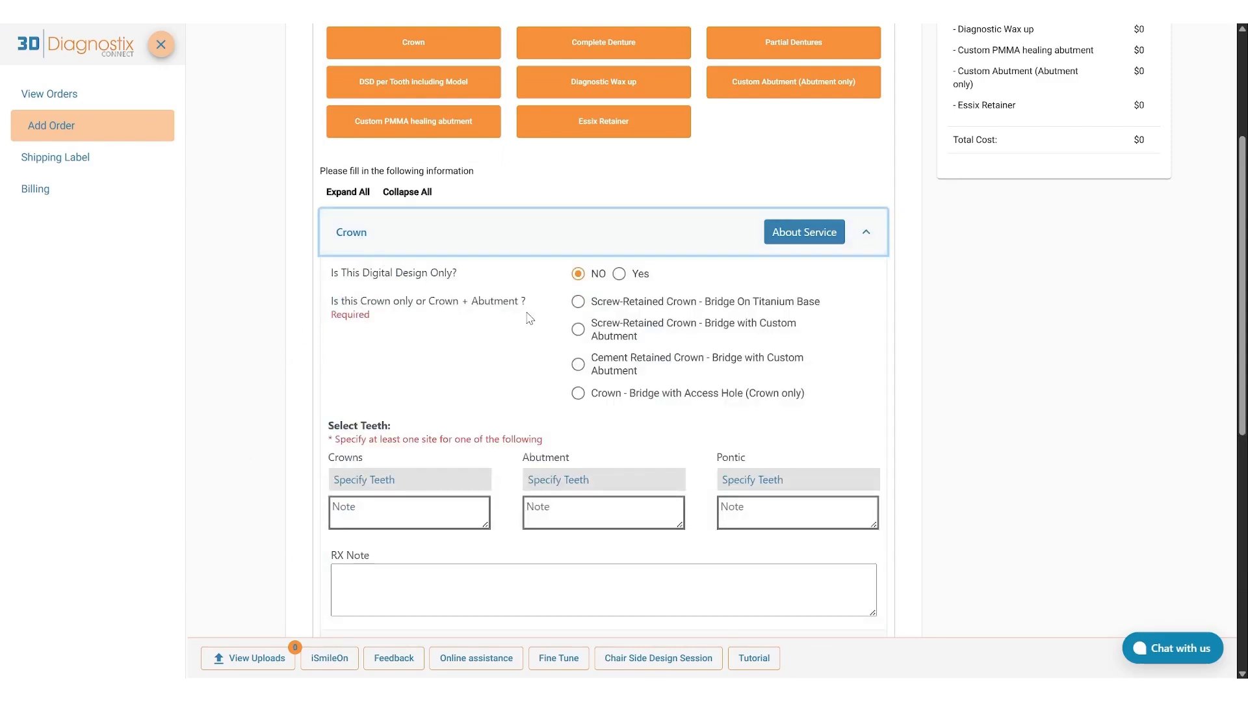
left_click(578, 301)
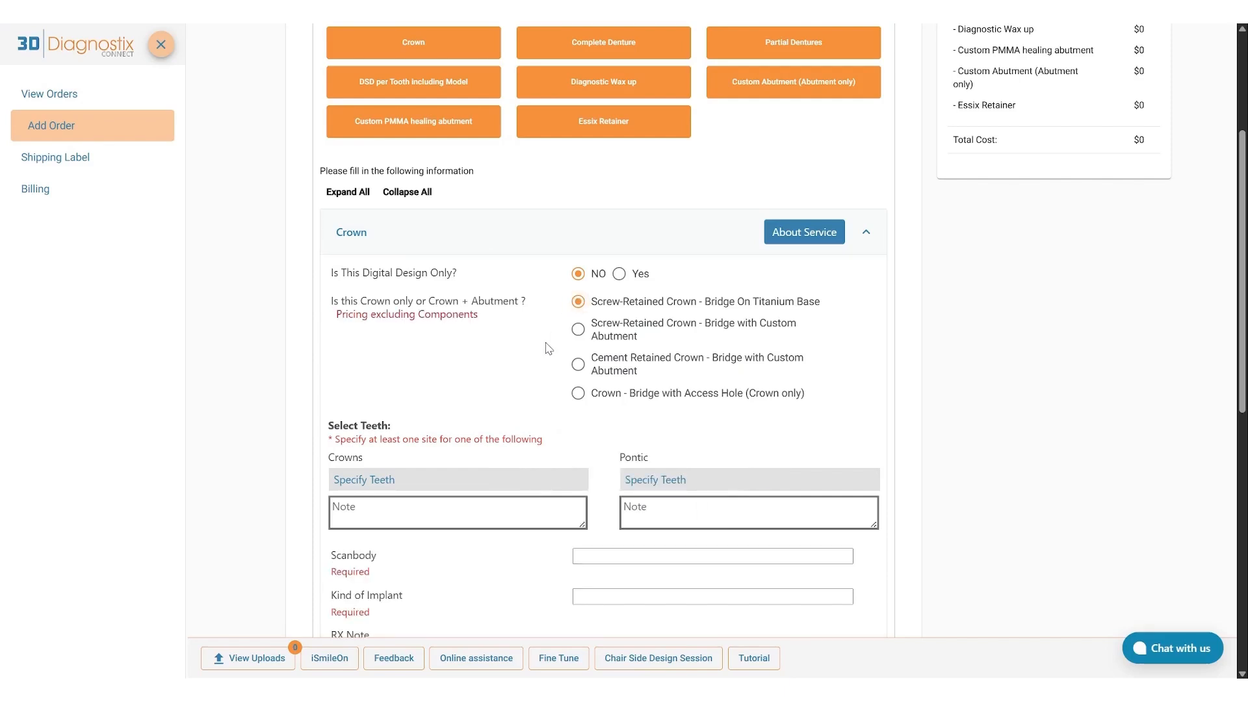
scroll(545, 348, "down", 2)
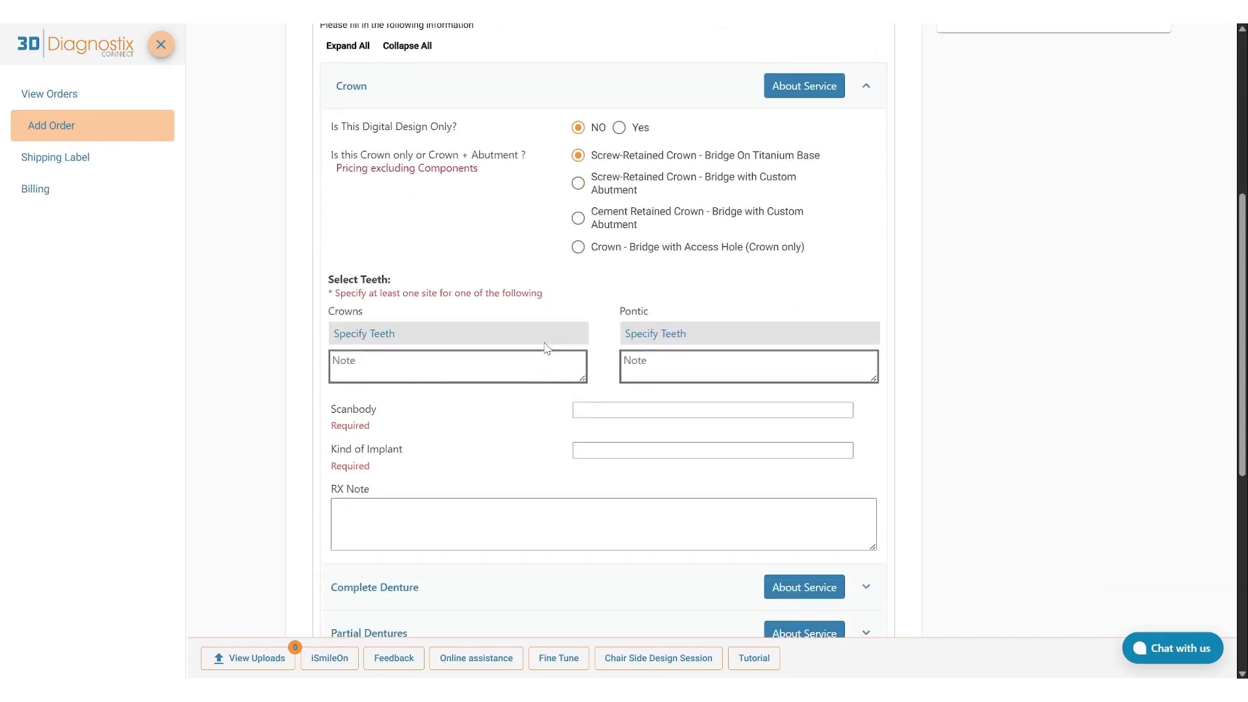
left_click(374, 334)
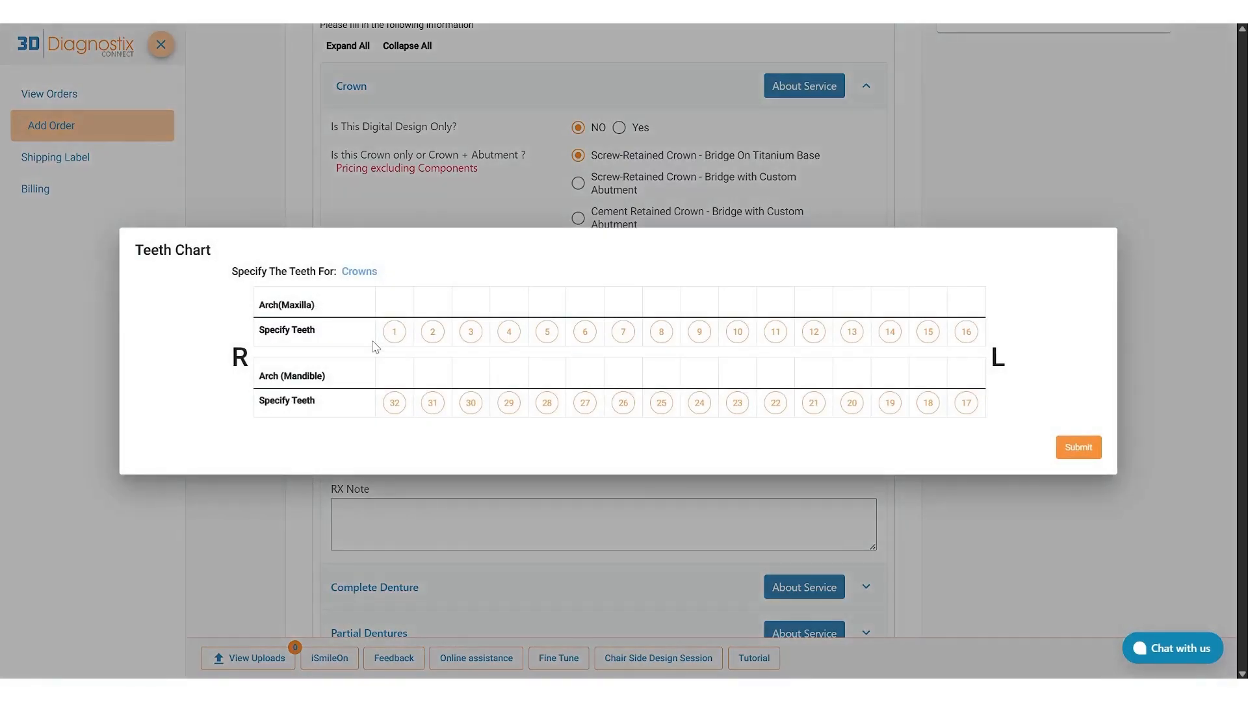
left_click(394, 332)
left_click(1076, 448)
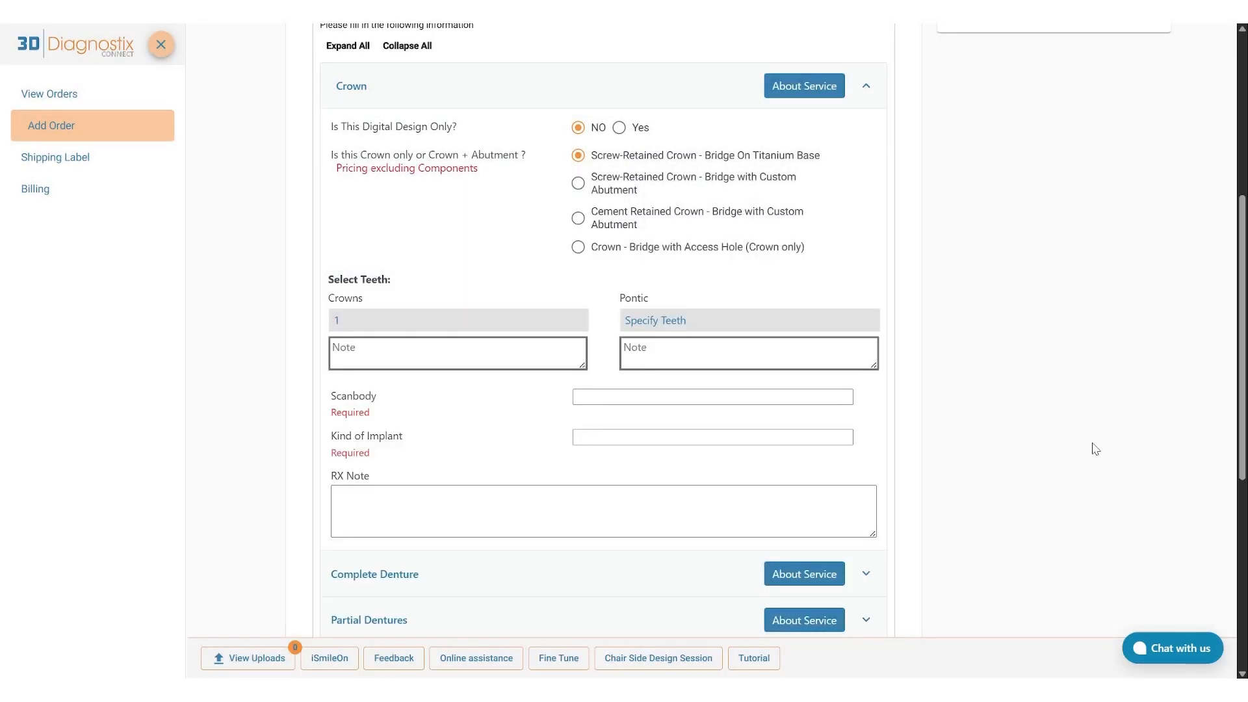
Set the crown's scanbody to DESS and its kind of implant to Straumann, leaving the RX note empty.
left_click(746, 399)
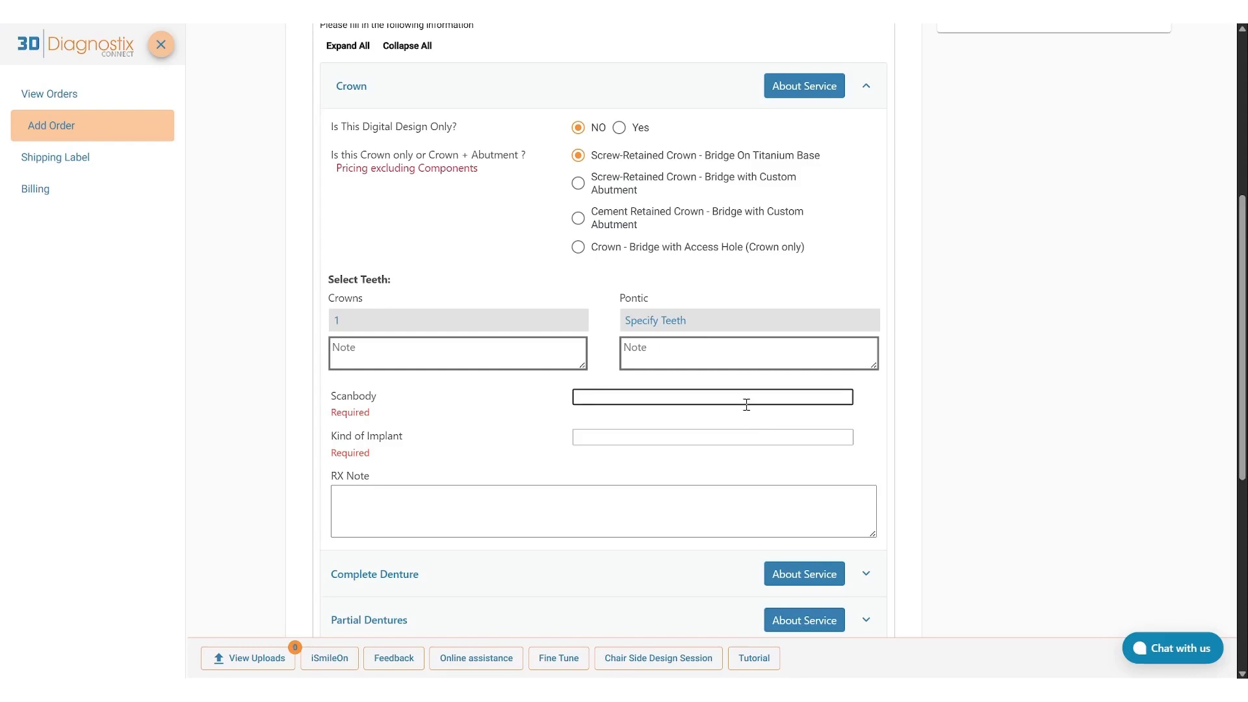
type("DESS")
key("Tab")
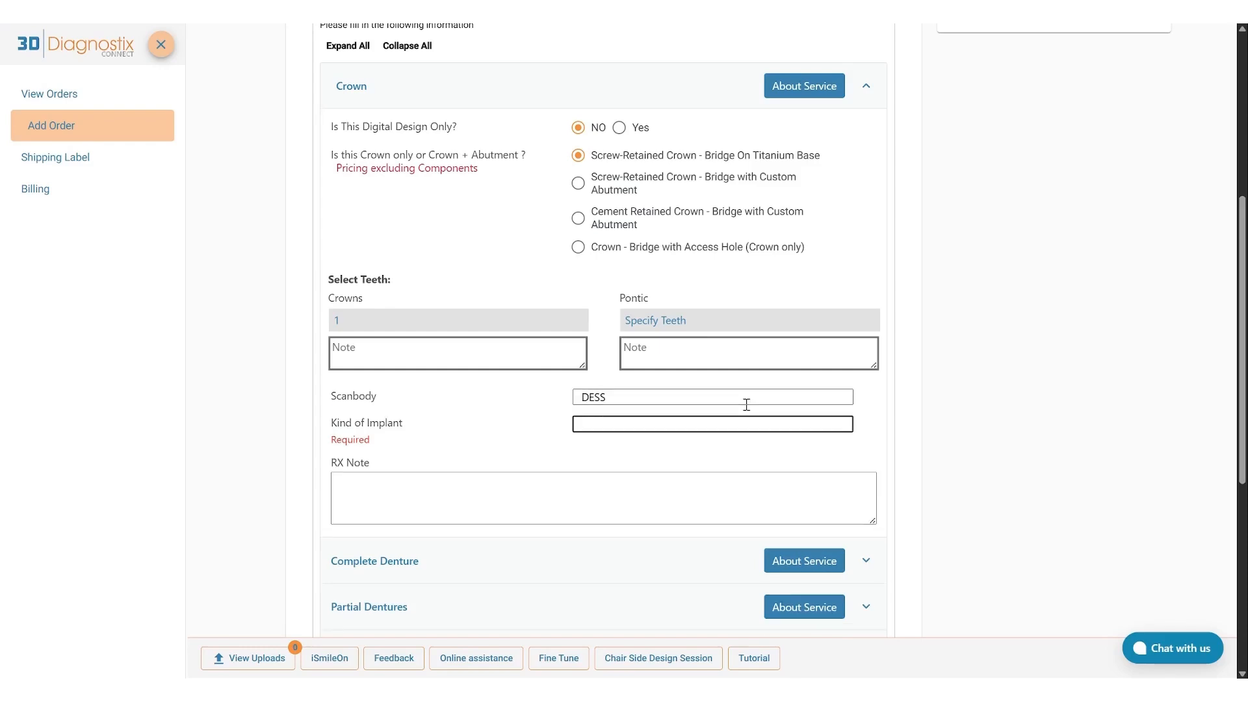
type("Straumann")
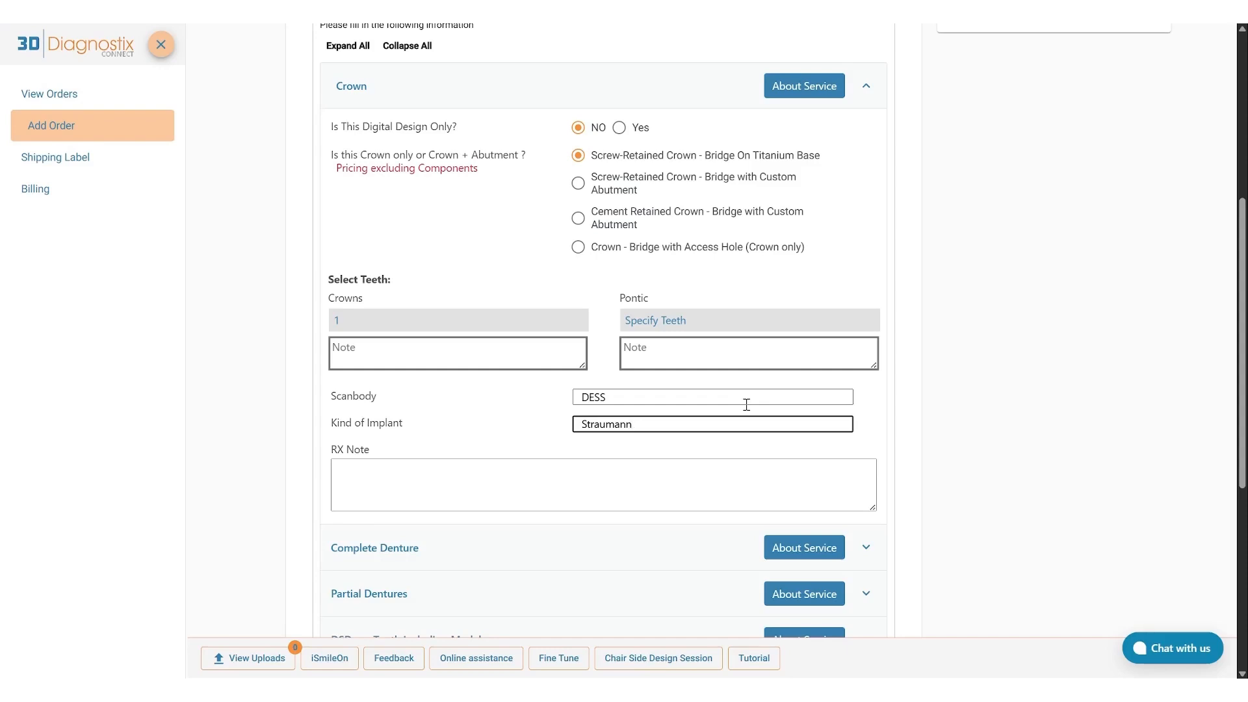
left_click(702, 479)
left_click(696, 522)
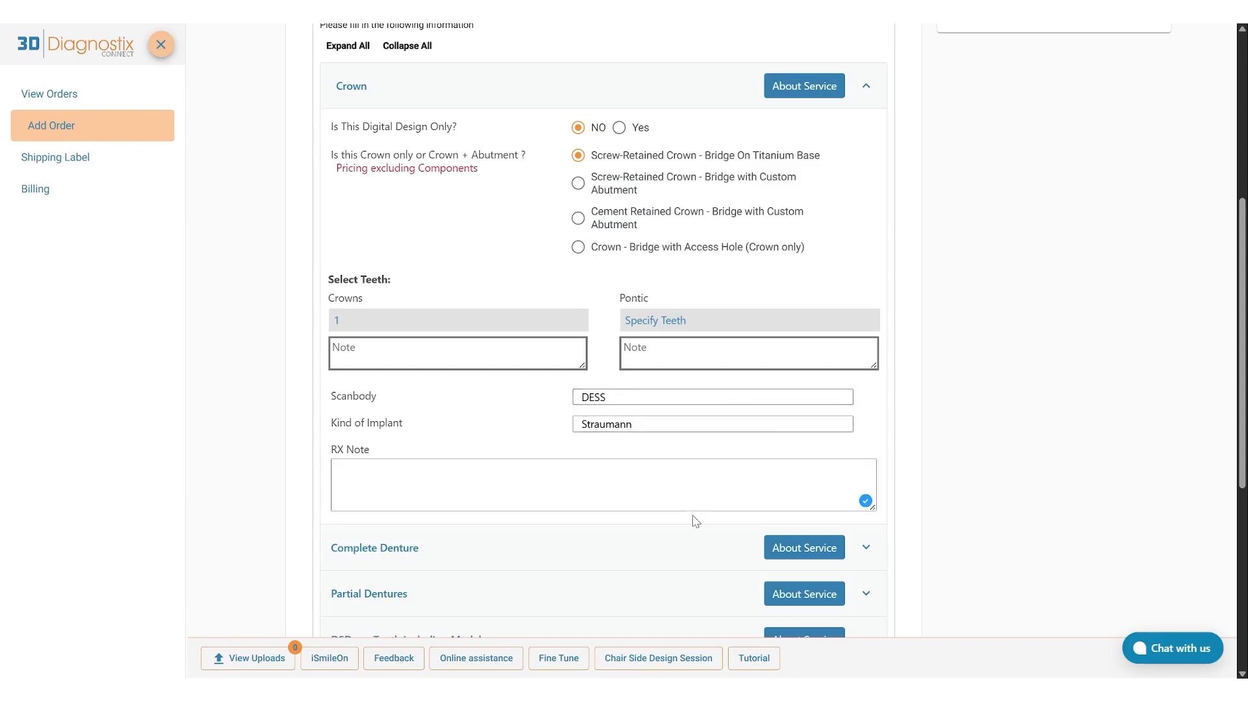
In the Complete Denture details, choose Full Dentures, Upper arch, Monobloc/One-Piece Design, and Yes for immediate denture.
scroll(696, 522, "down", 5)
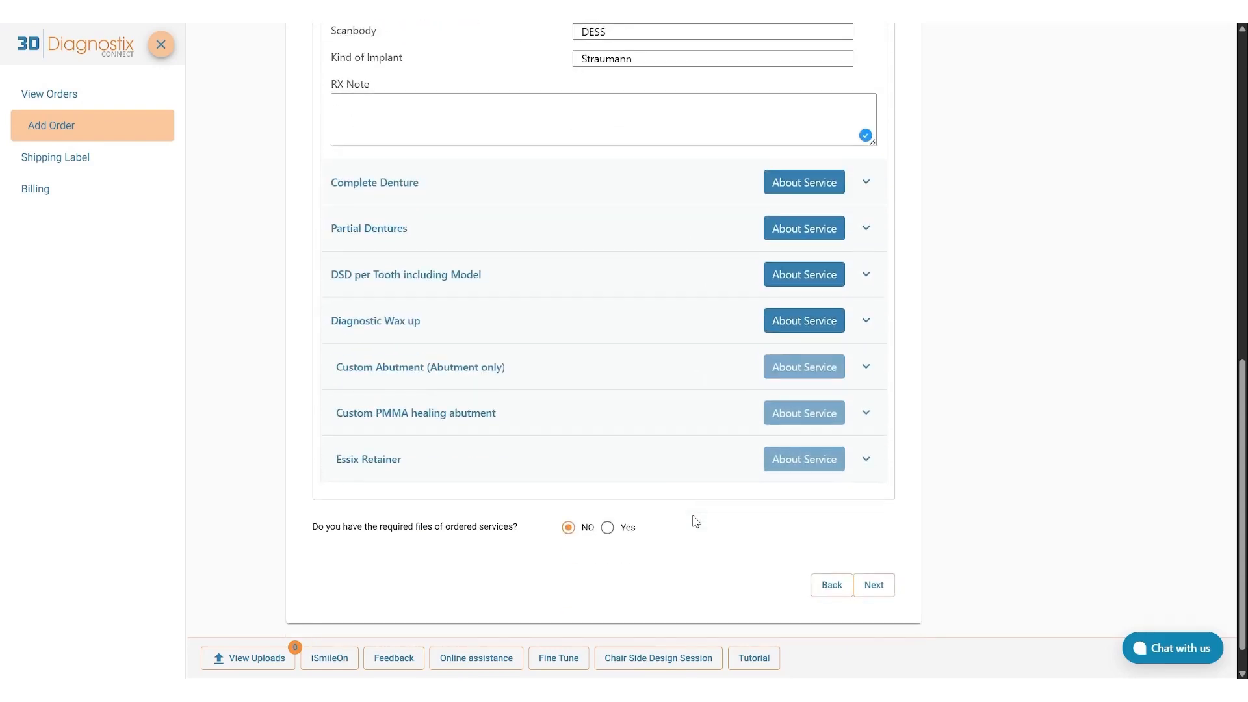
left_click(441, 198)
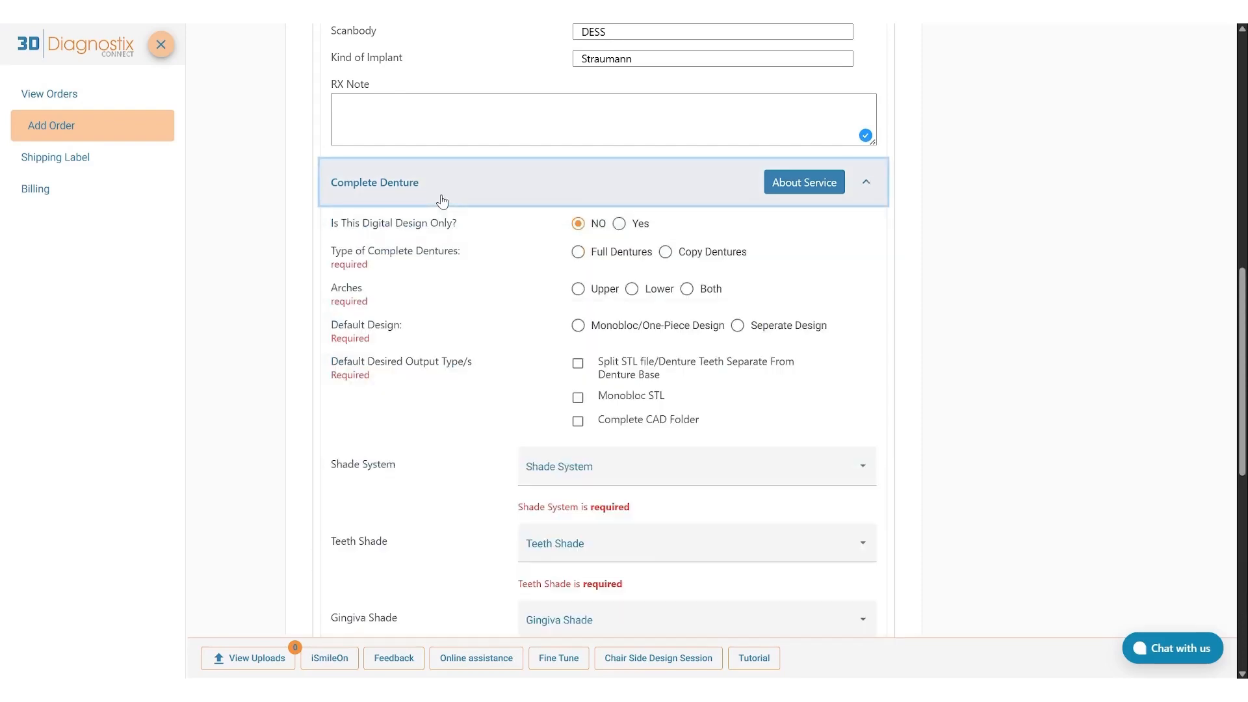
left_click(577, 253)
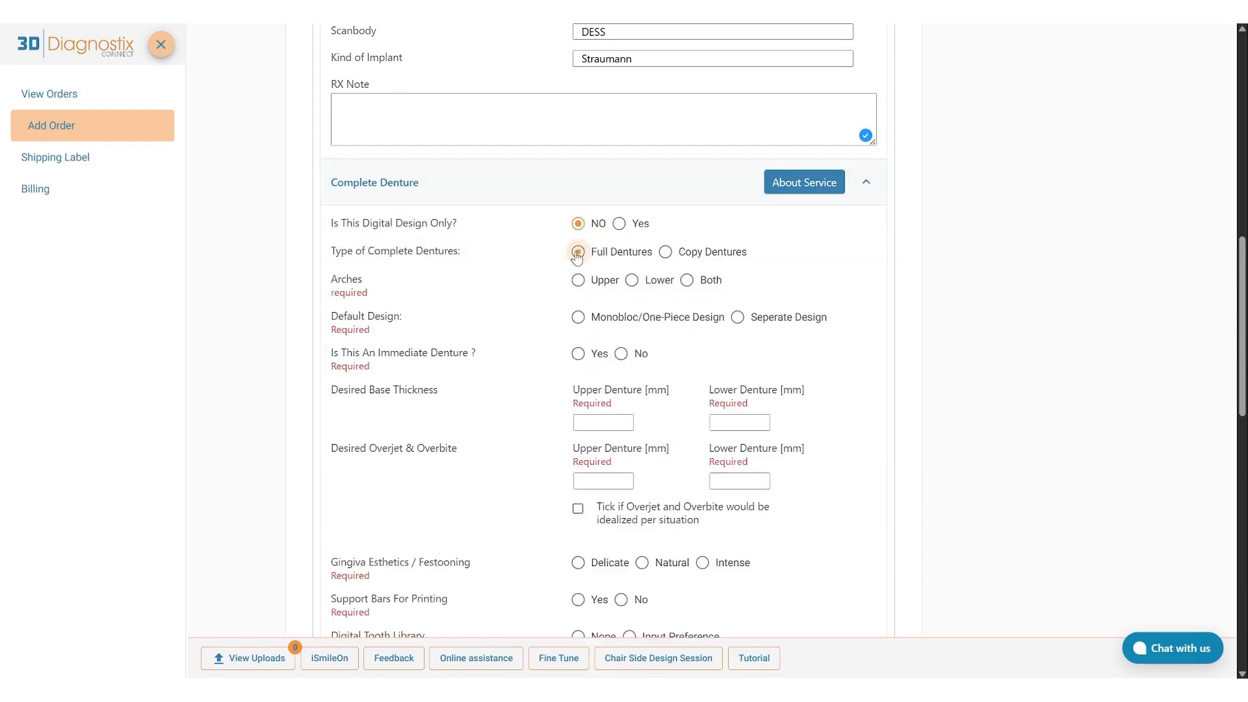
left_click(577, 280)
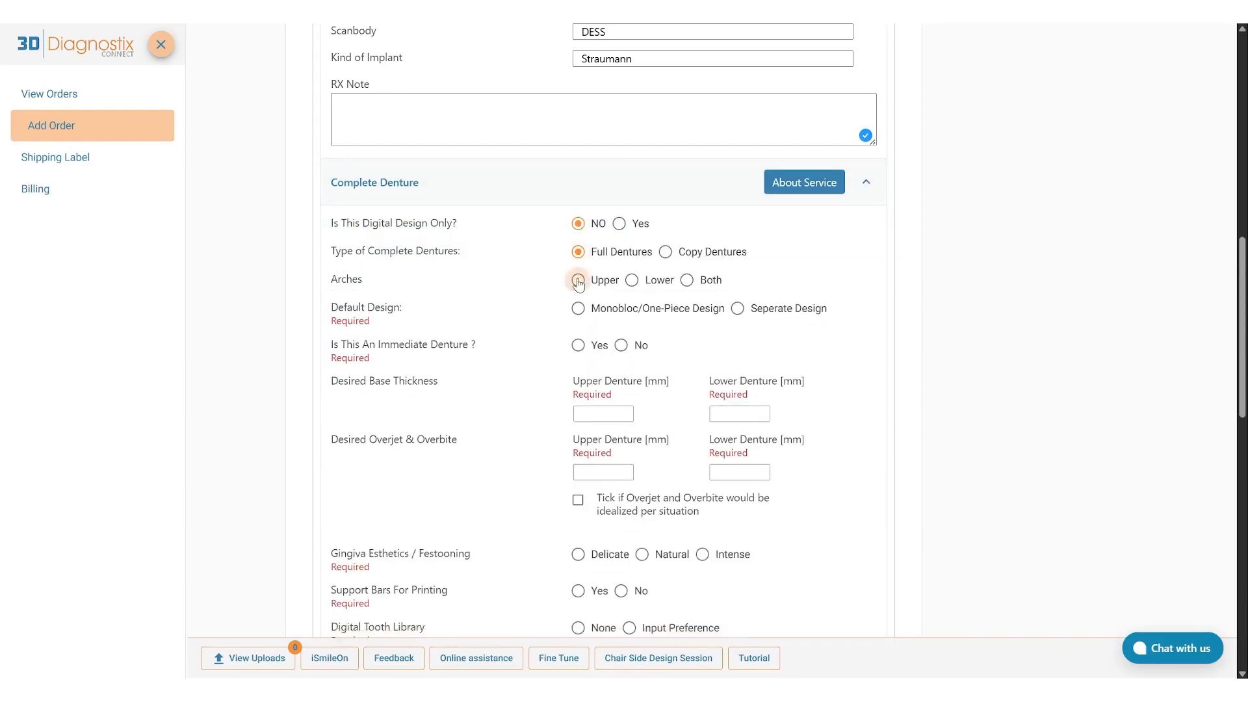
left_click(579, 309)
left_click(577, 336)
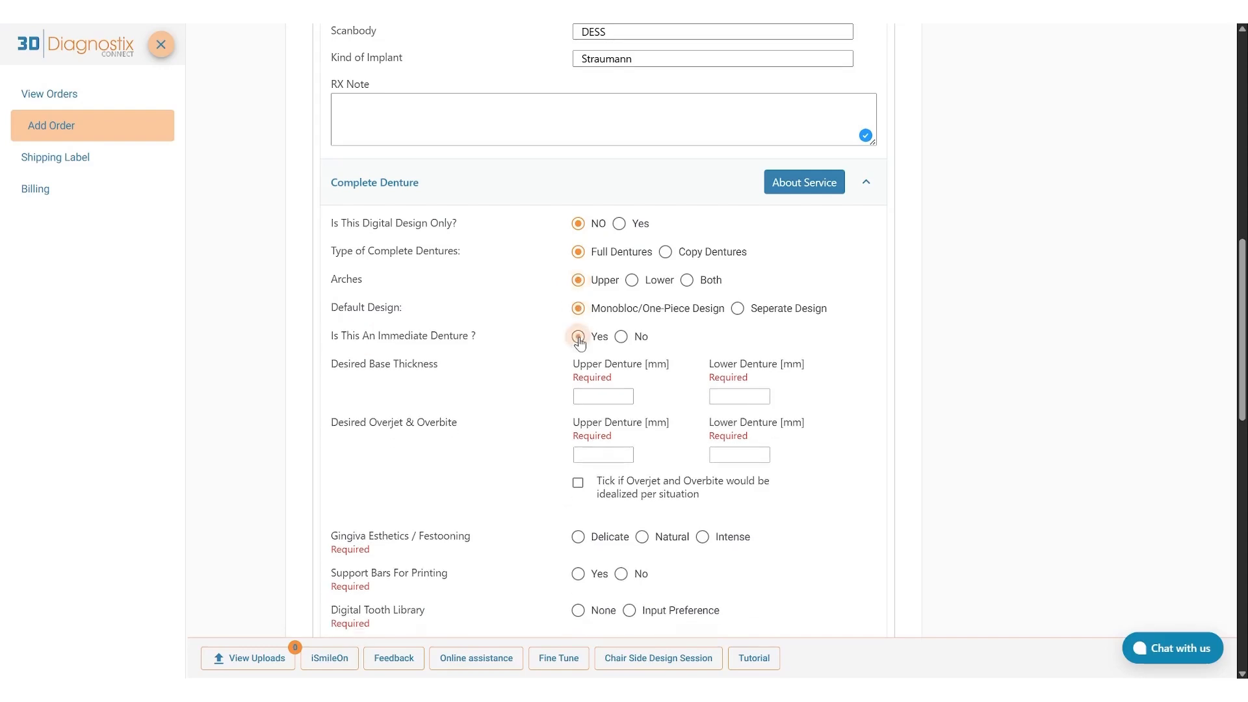
Set the desired base thickness to 2 mm and the overjet and overbite to 1 mm for both upper and lower dentures.
left_click(592, 393)
type("2")
key("Tab")
type("2")
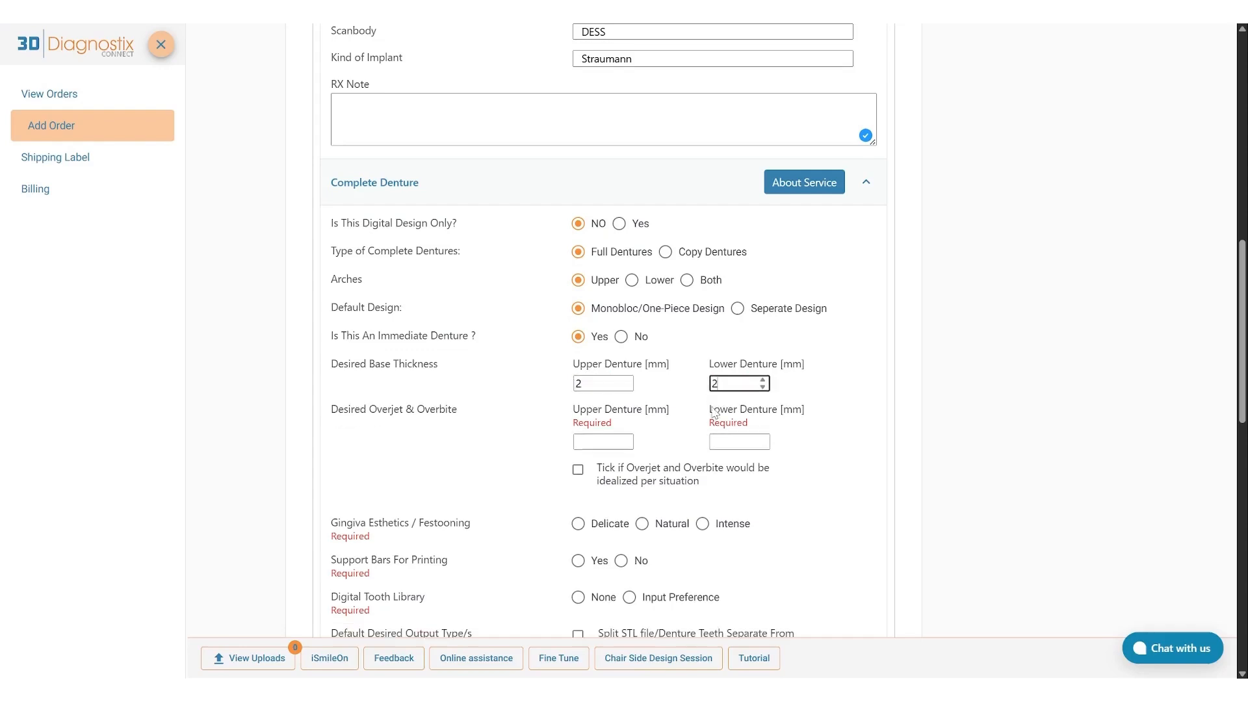
left_click(621, 441)
type("1")
left_click(707, 442)
type("1")
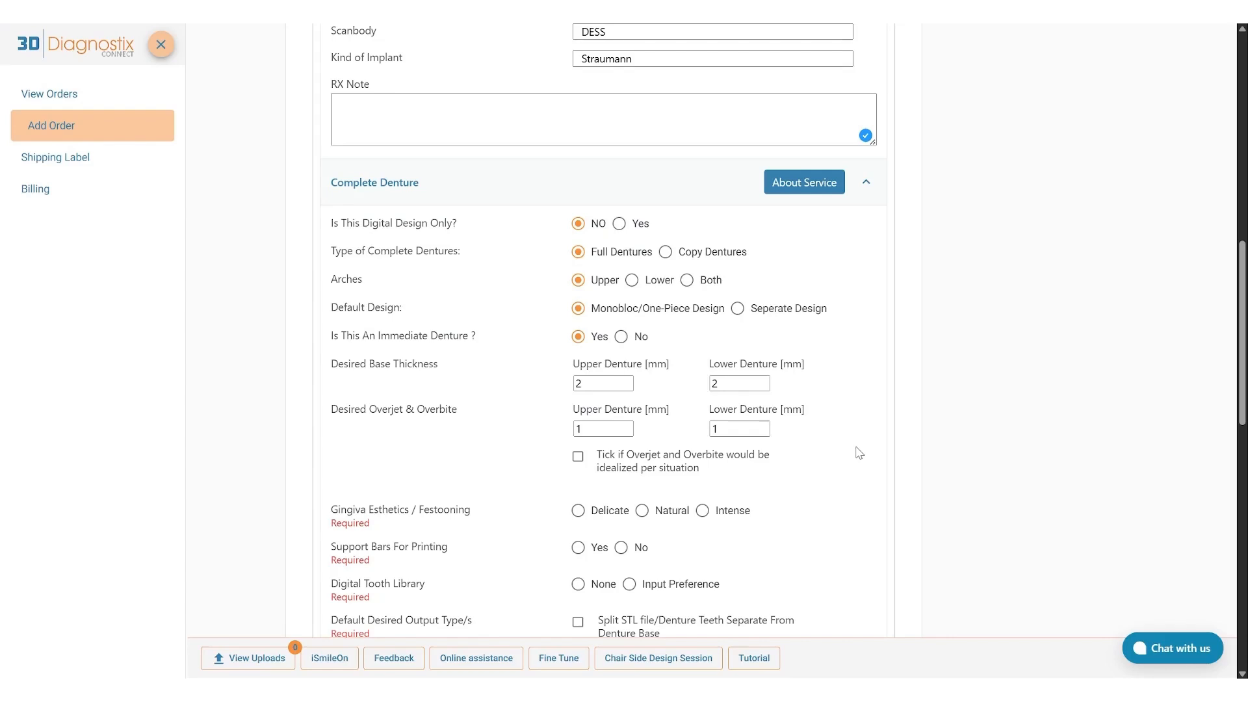
Set the denture's gingiva esthetics to Delicate, support bars to Yes, tooth library to None, and output to Split STL file/Denture Teeth Separate From Denture Base.
scroll(859, 452, "down", 5)
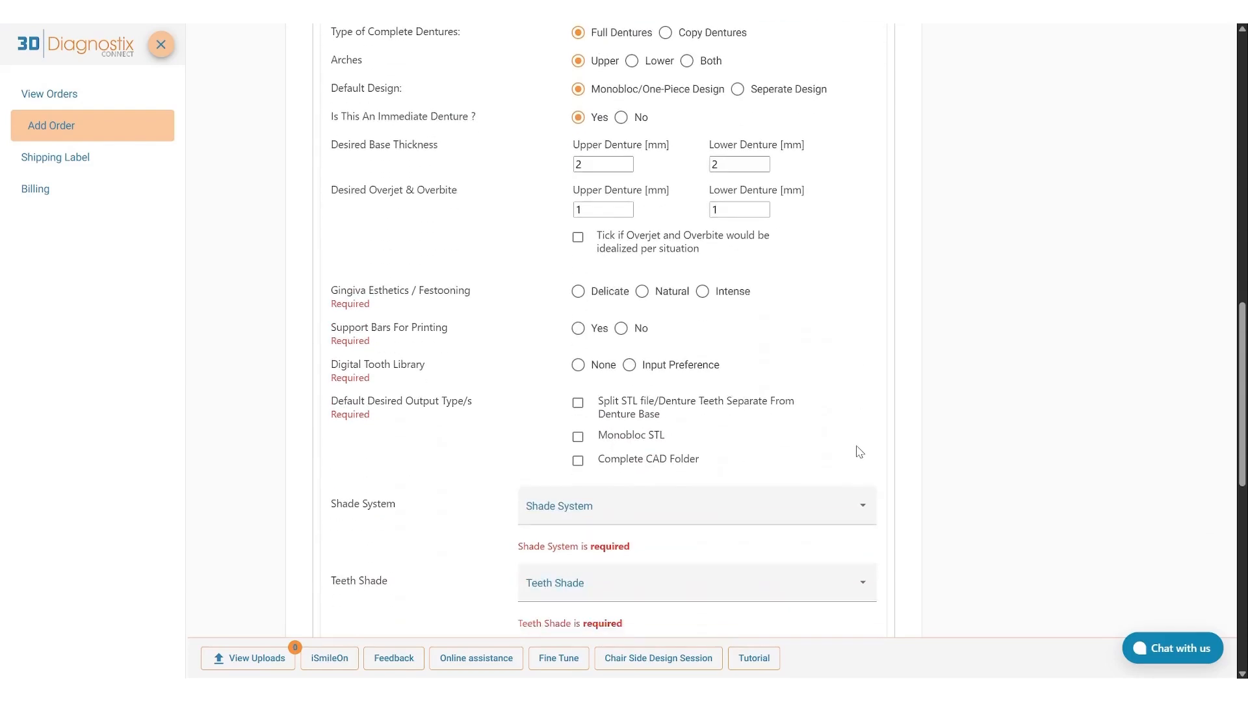
scroll(857, 452, "down", 1)
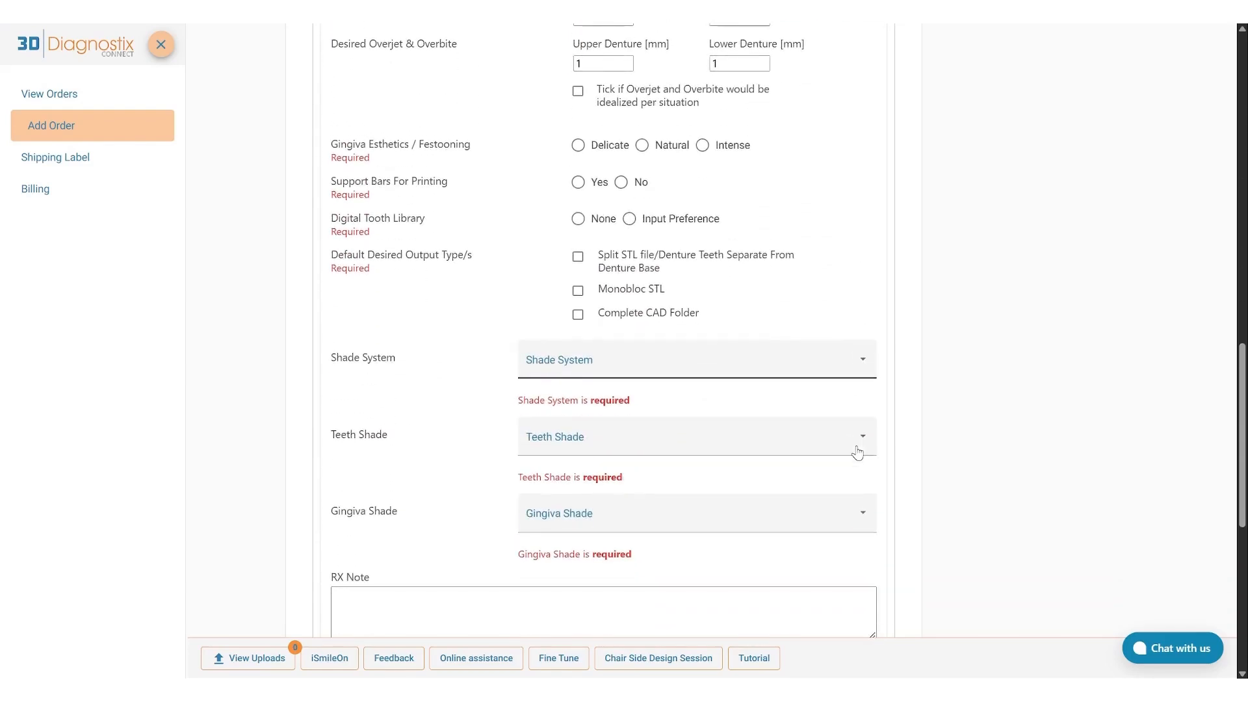
left_click(575, 147)
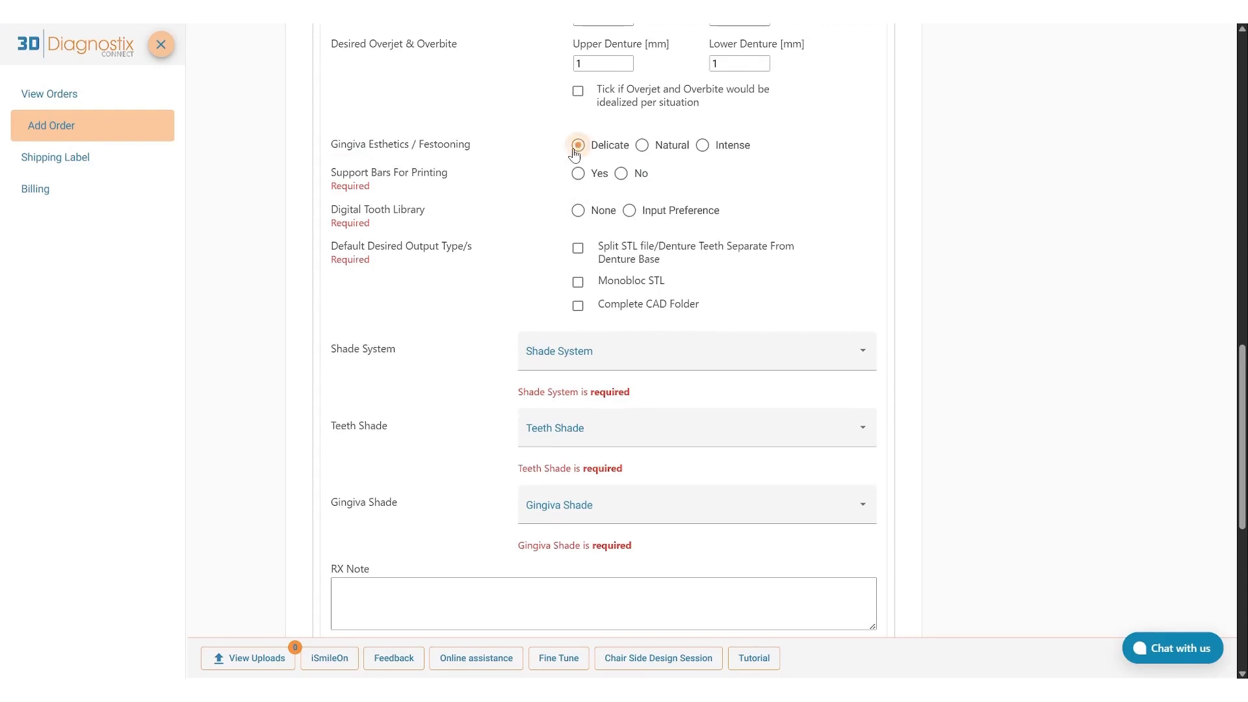
left_click(578, 174)
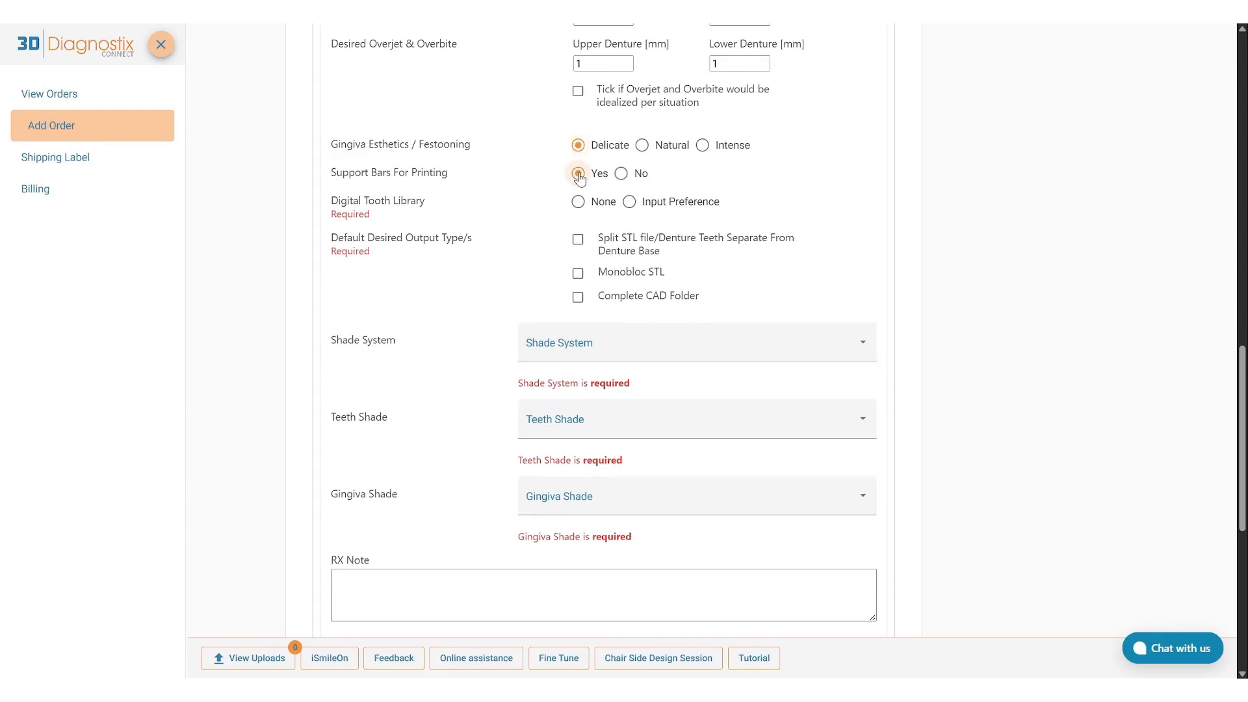
left_click(579, 203)
left_click(579, 239)
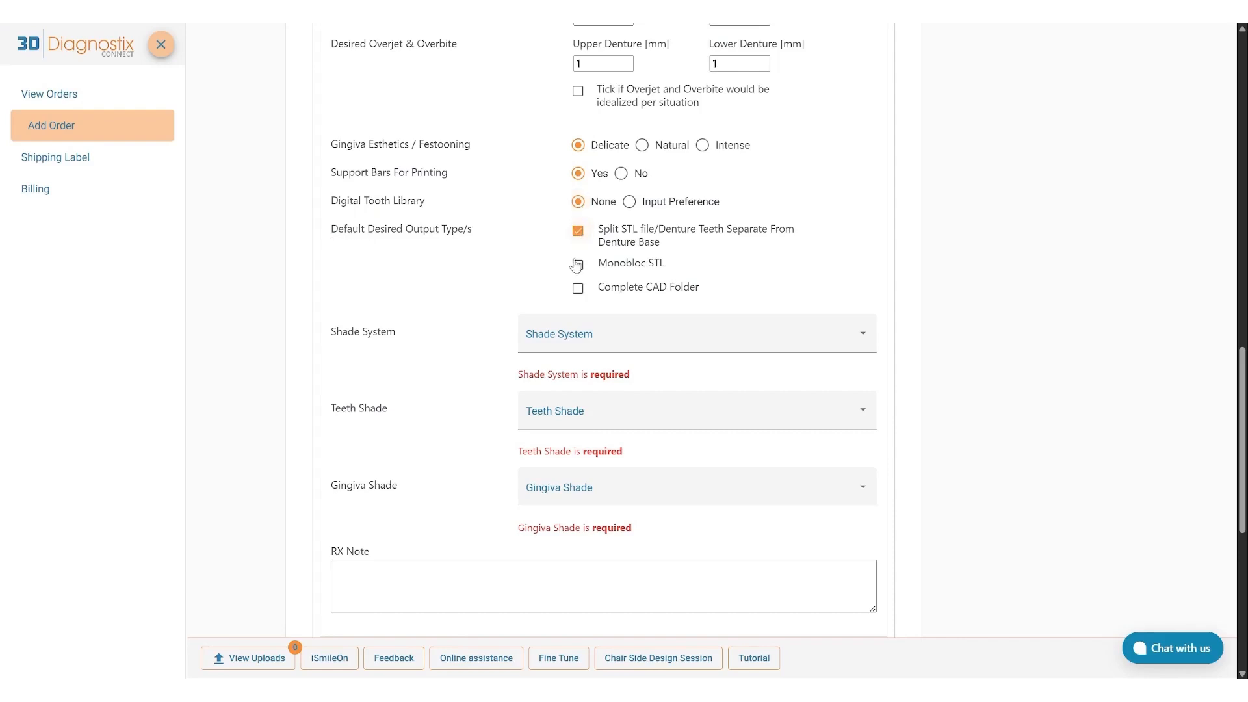
Set the complete denture's shade system to VITA Classical, with teeth shade A1 and gingiva shade A1, leaving the RX note empty.
left_click(560, 333)
left_click(560, 340)
left_click(567, 399)
left_click(567, 399)
left_click(571, 464)
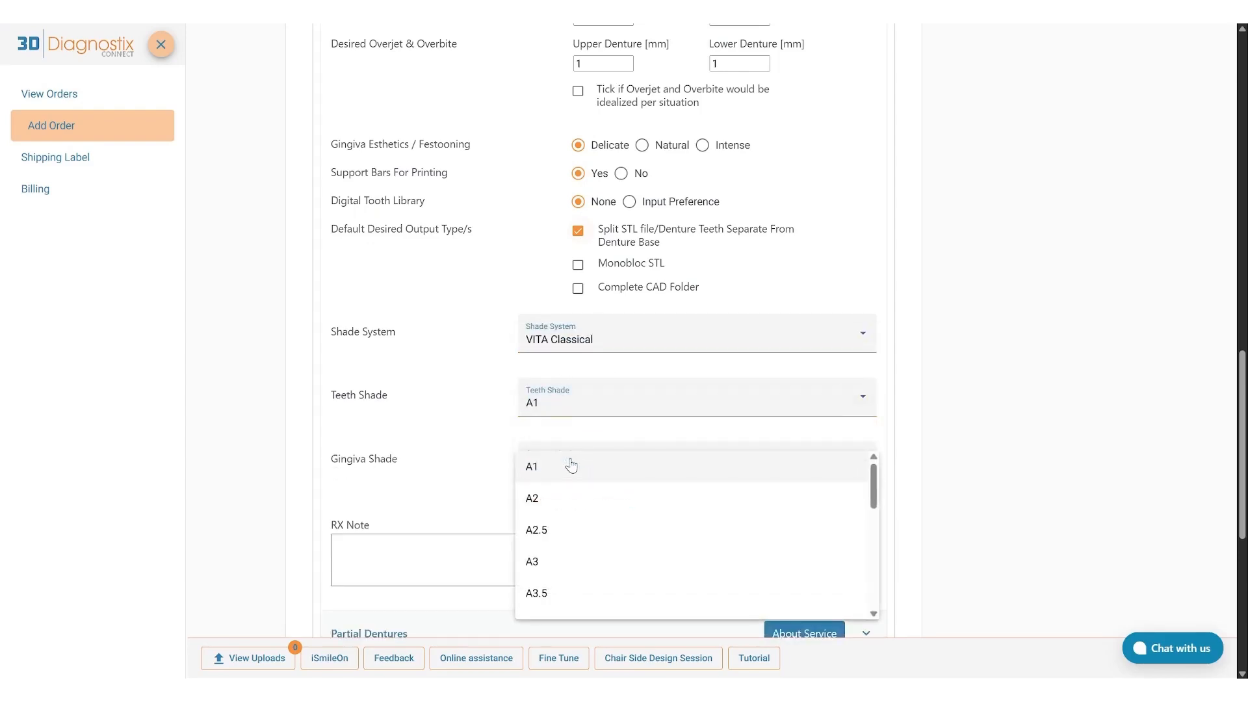
left_click(565, 475)
left_click(557, 550)
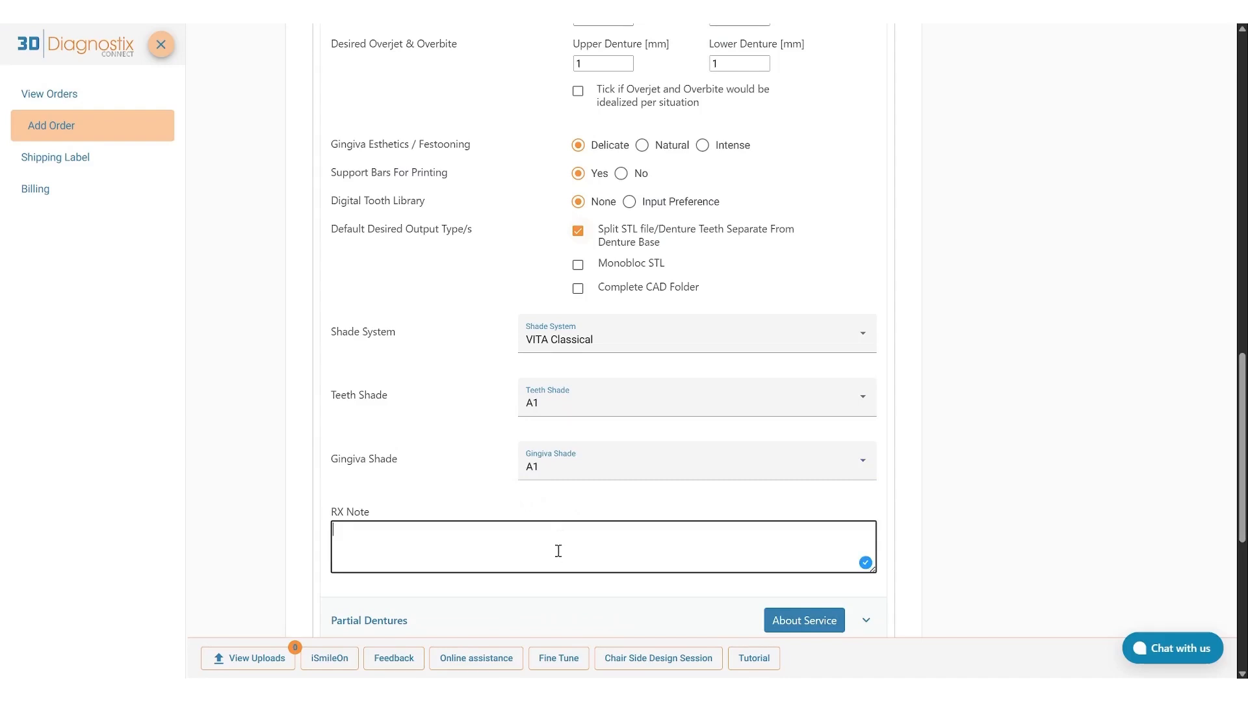
scroll(555, 593, "down", 5)
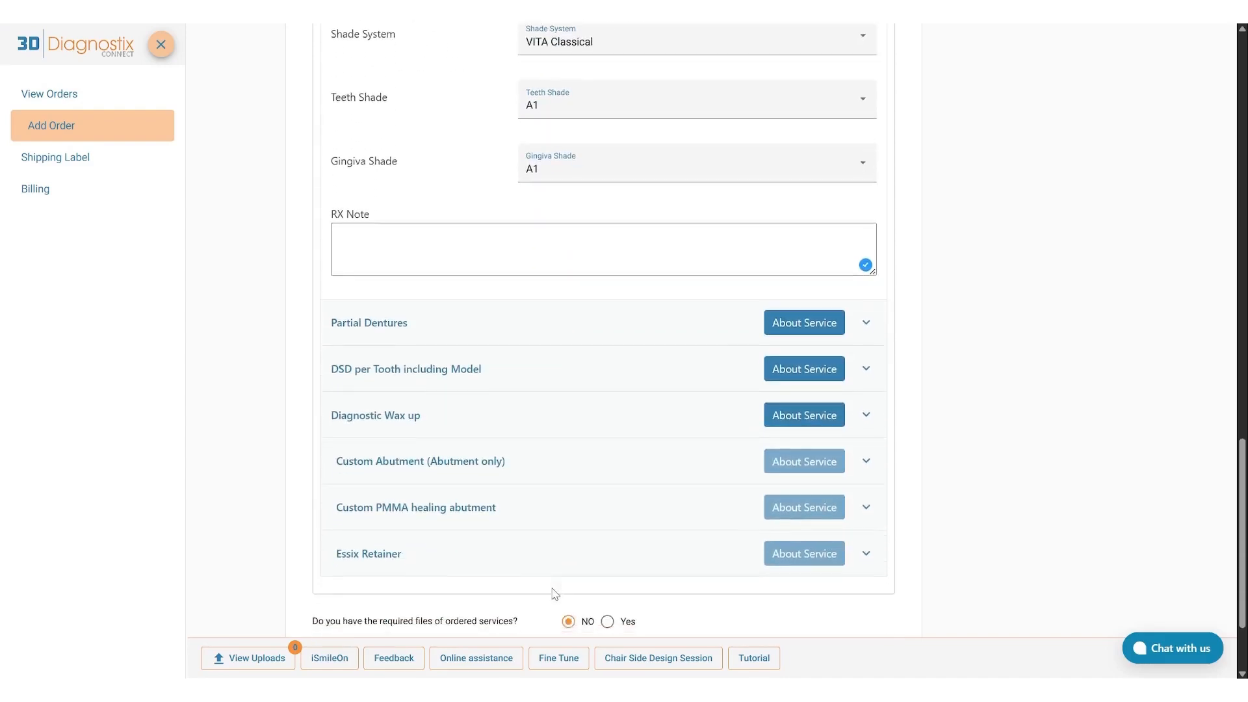
In the Partial Dentures details, choose the SprintRay printer brand and Pro95 S model, and enter OnX Tough 2 as the printer resin.
left_click(503, 267)
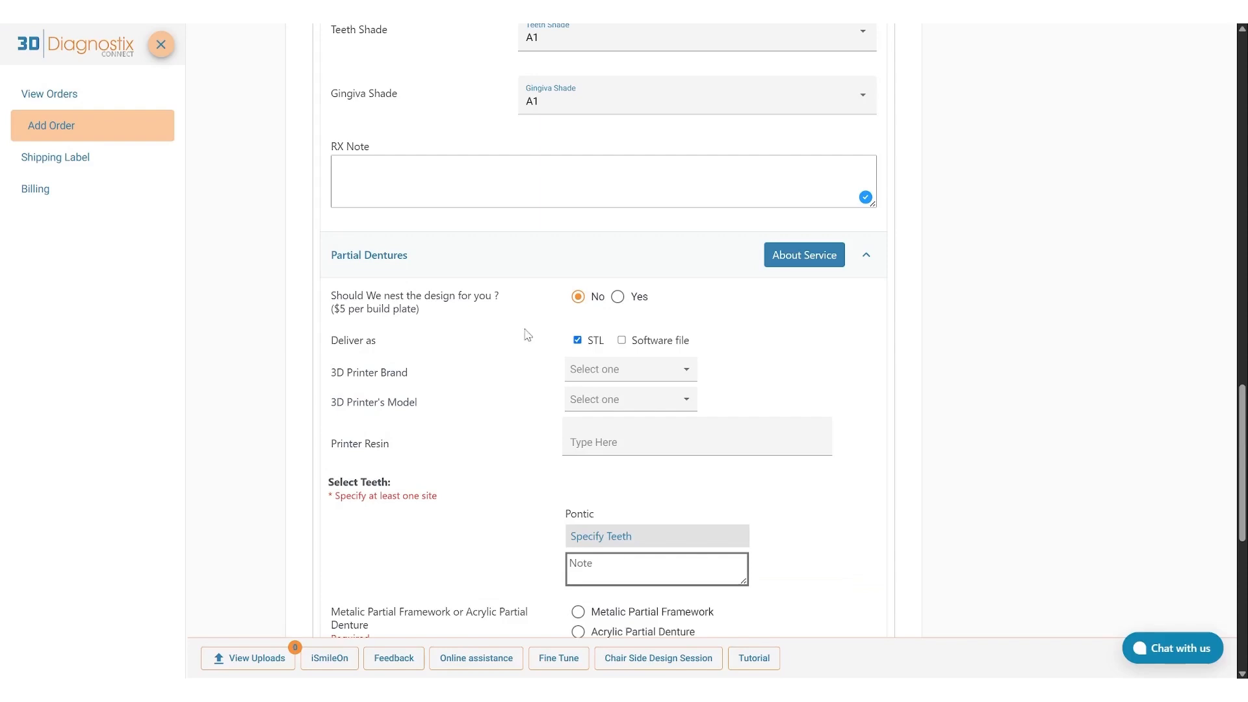
left_click(659, 374)
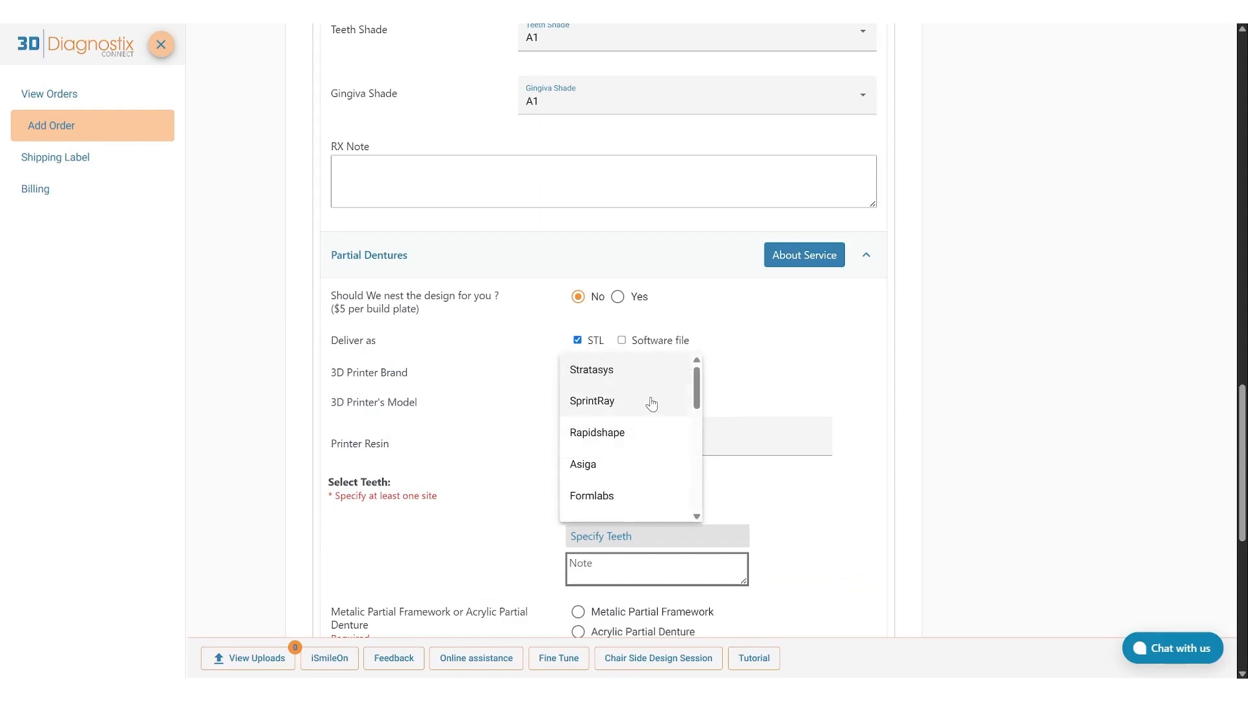
scroll(651, 404, "down", 5)
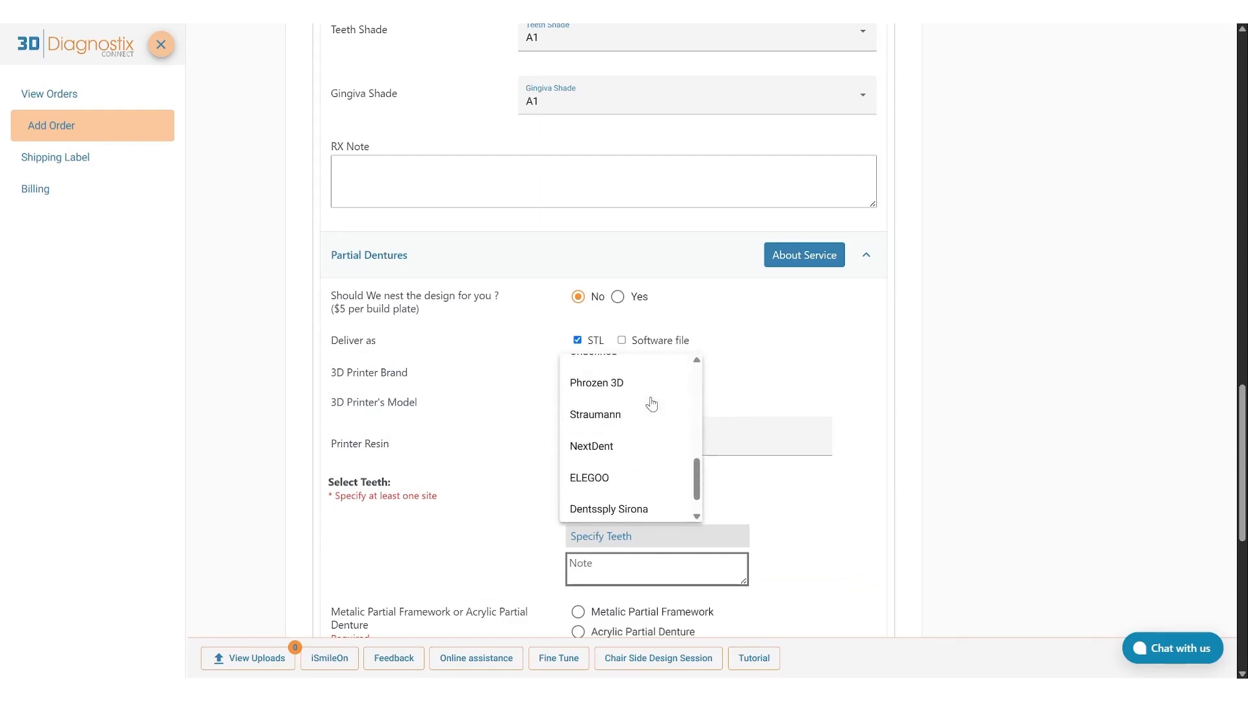
scroll(650, 404, "up", 5)
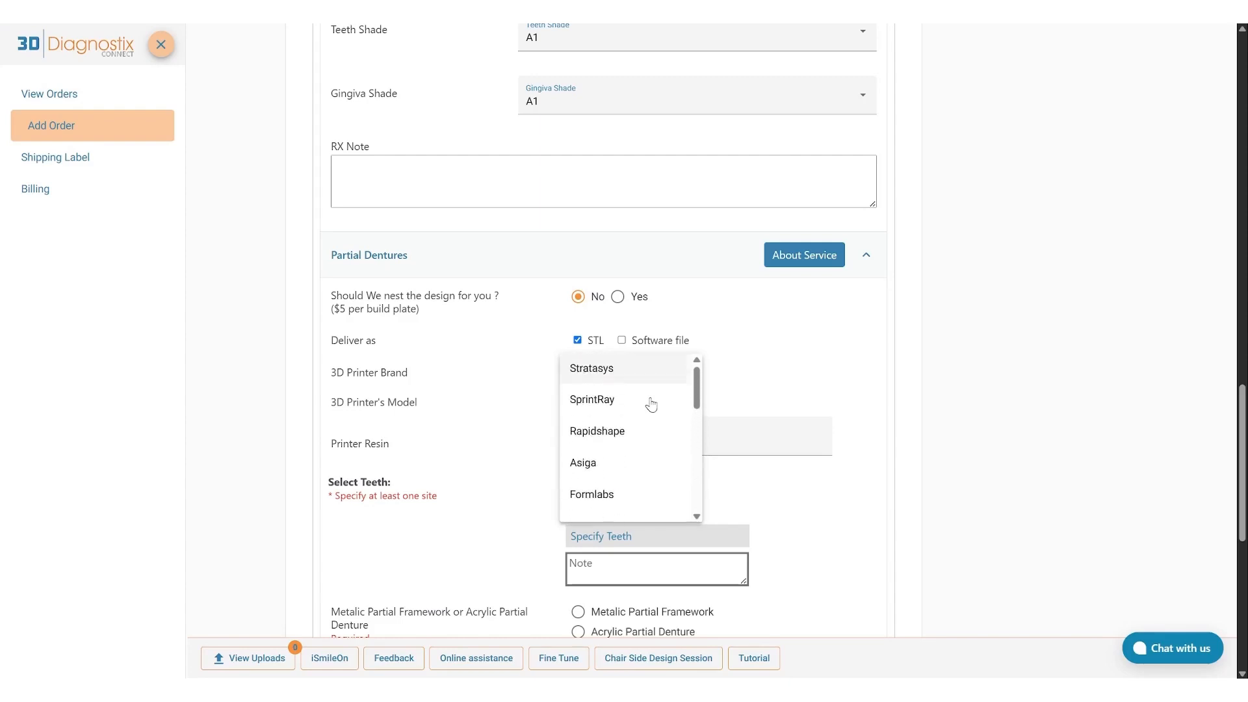
left_click(618, 408)
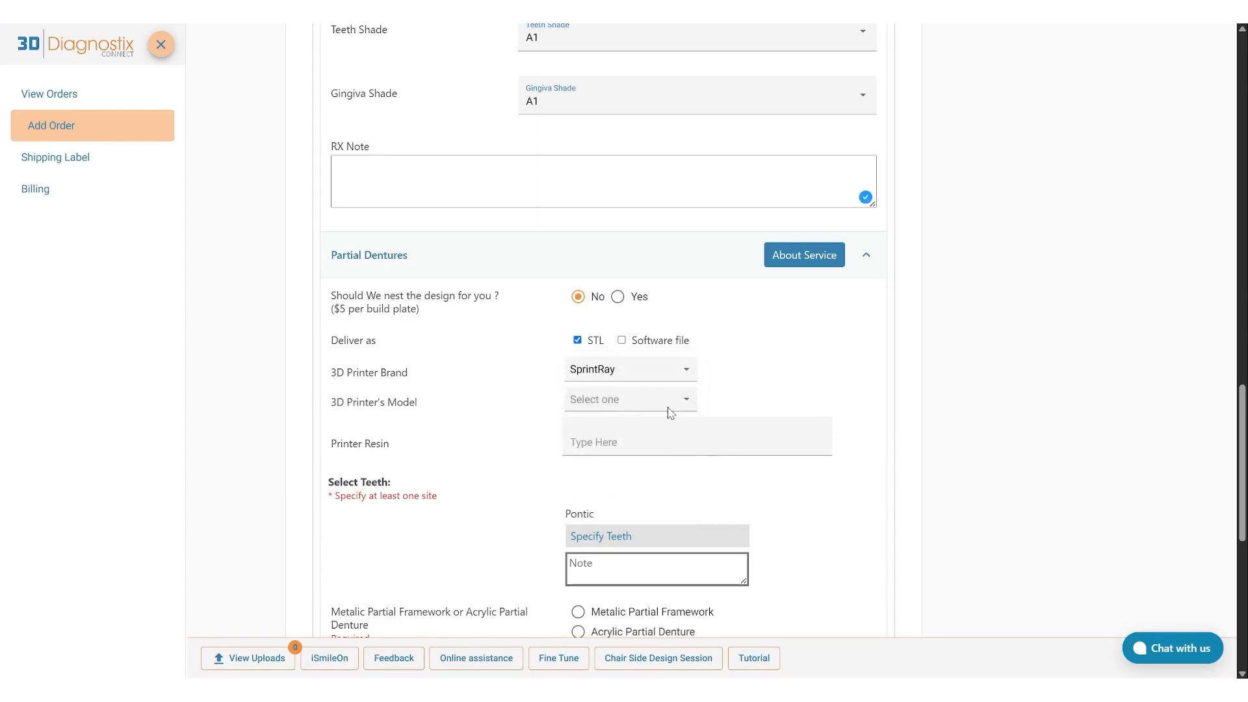
left_click(665, 408)
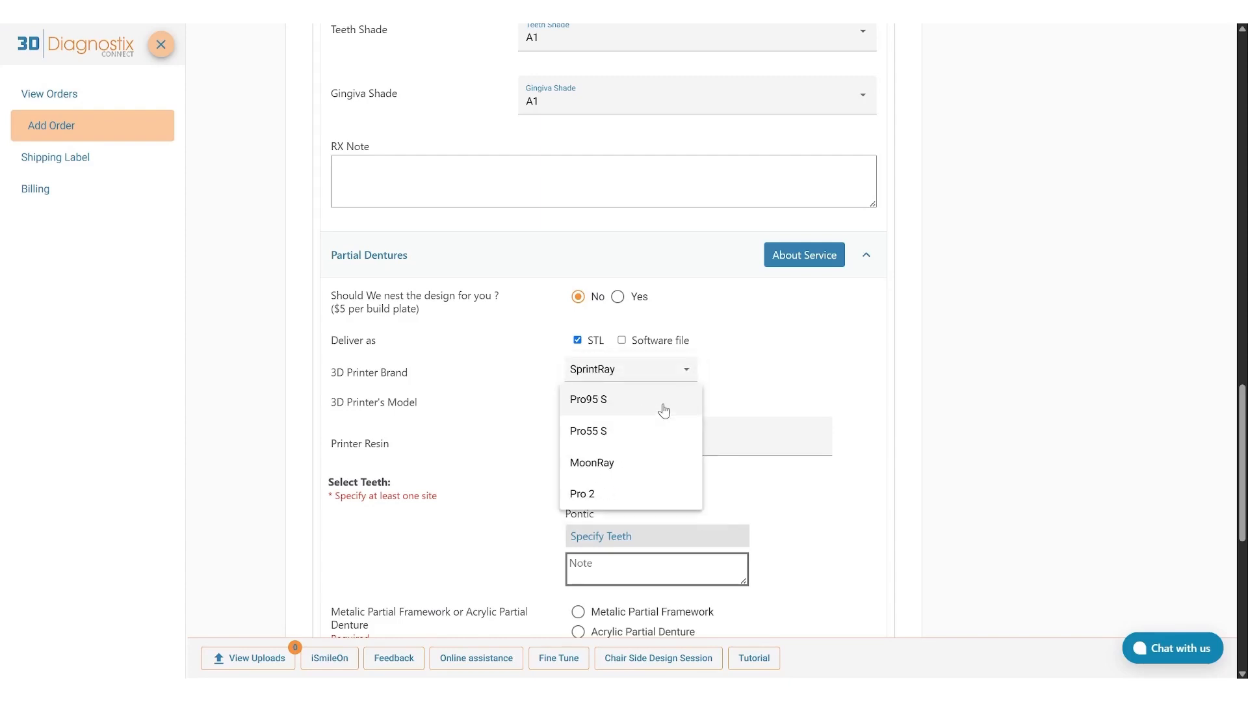
left_click(663, 408)
left_click(648, 436)
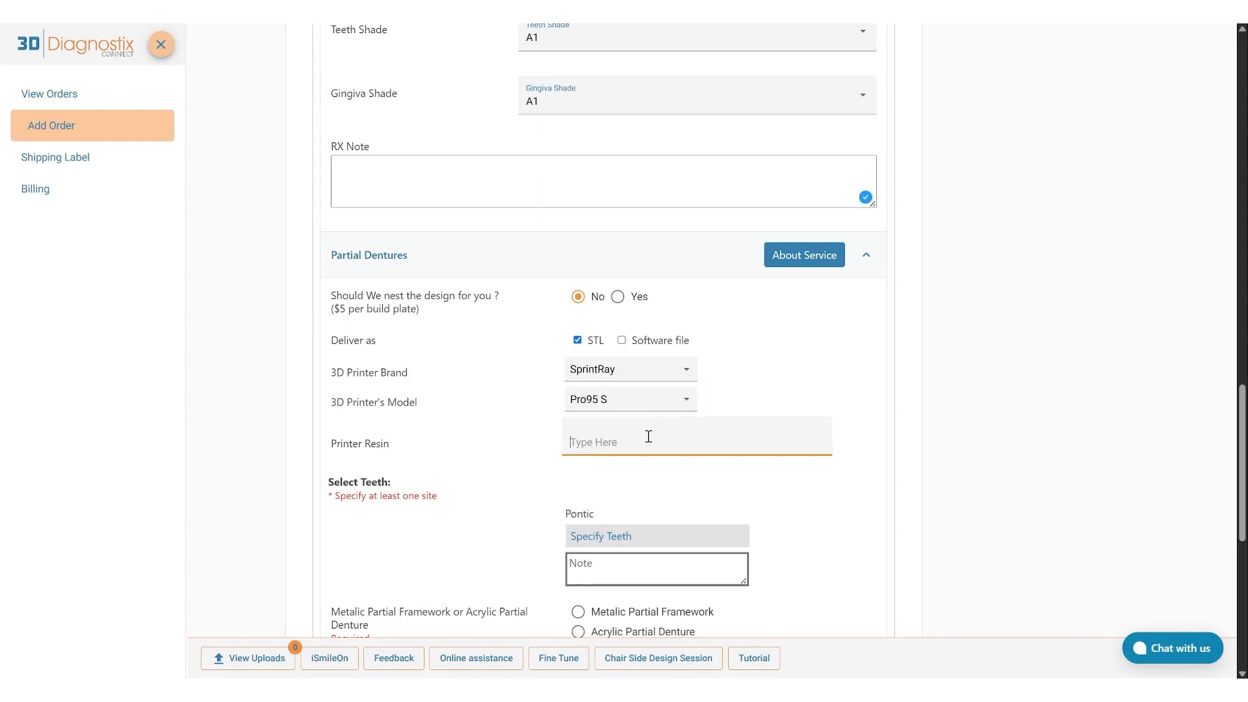
type("OnX Tough 2")
left_click(633, 490)
Specify tooth 1 as the pontic for the partial denture and submit the teeth chart.
scroll(632, 489, "down", 3)
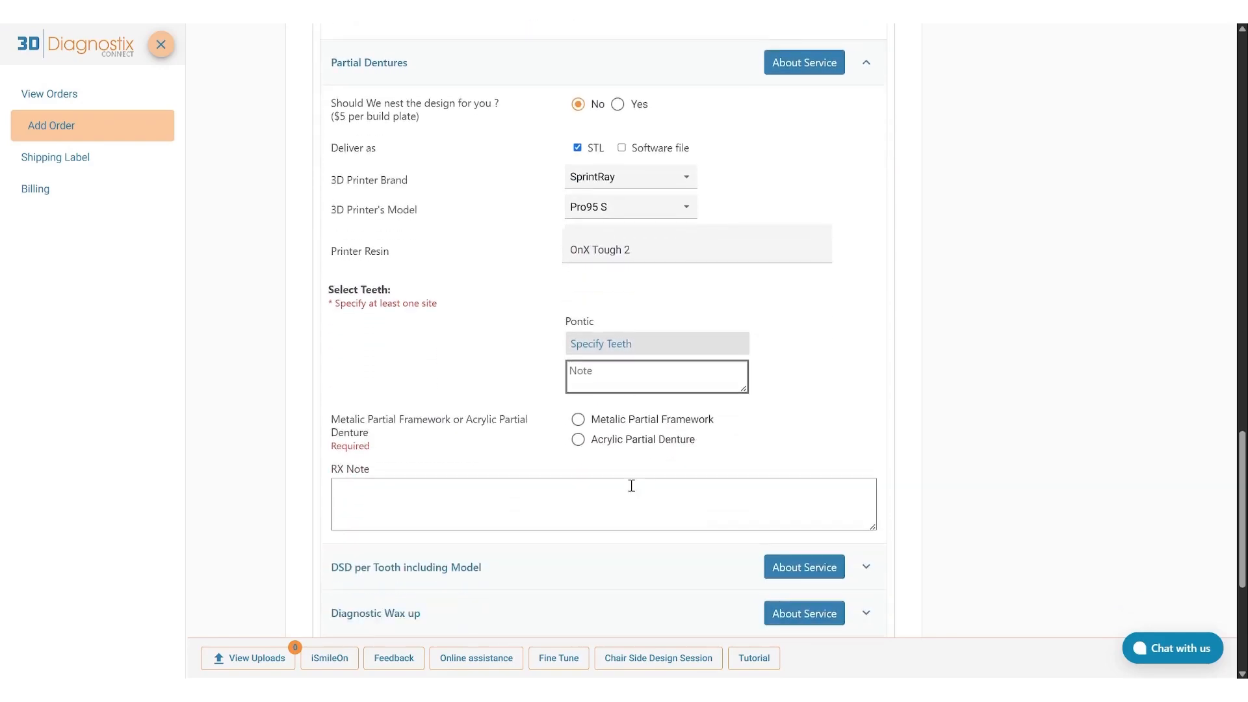
left_click(611, 391)
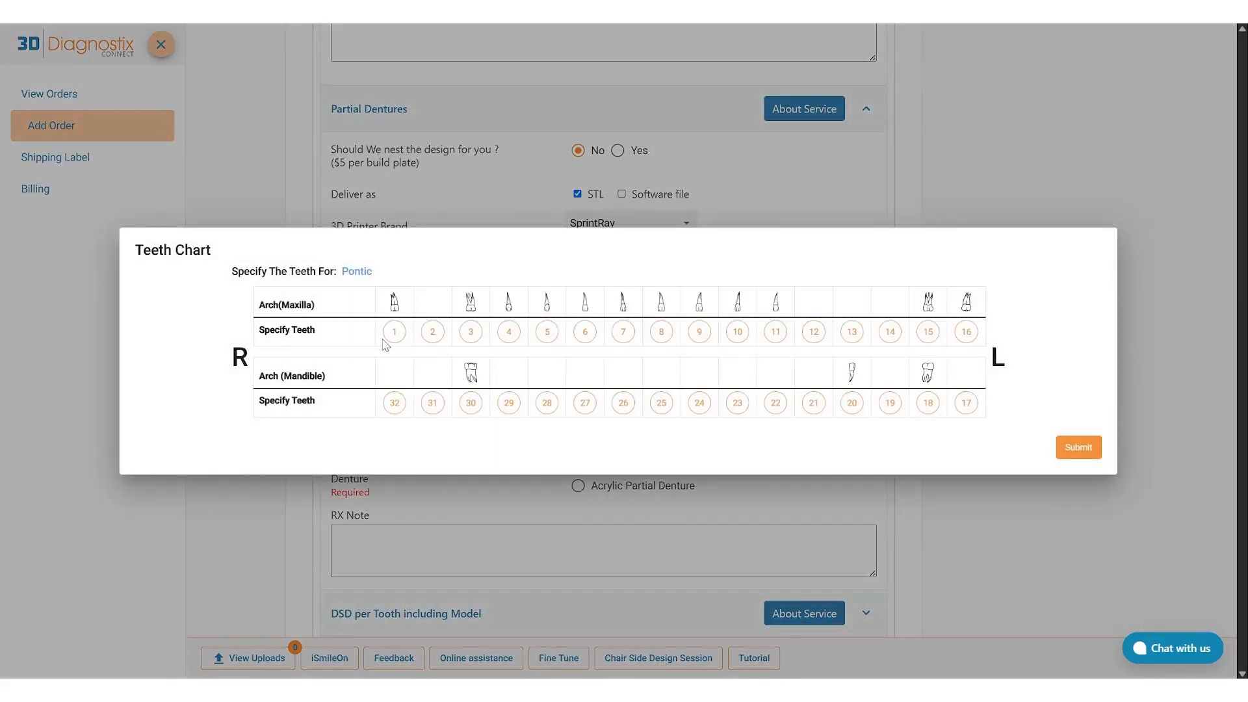
left_click(393, 332)
left_click(1078, 447)
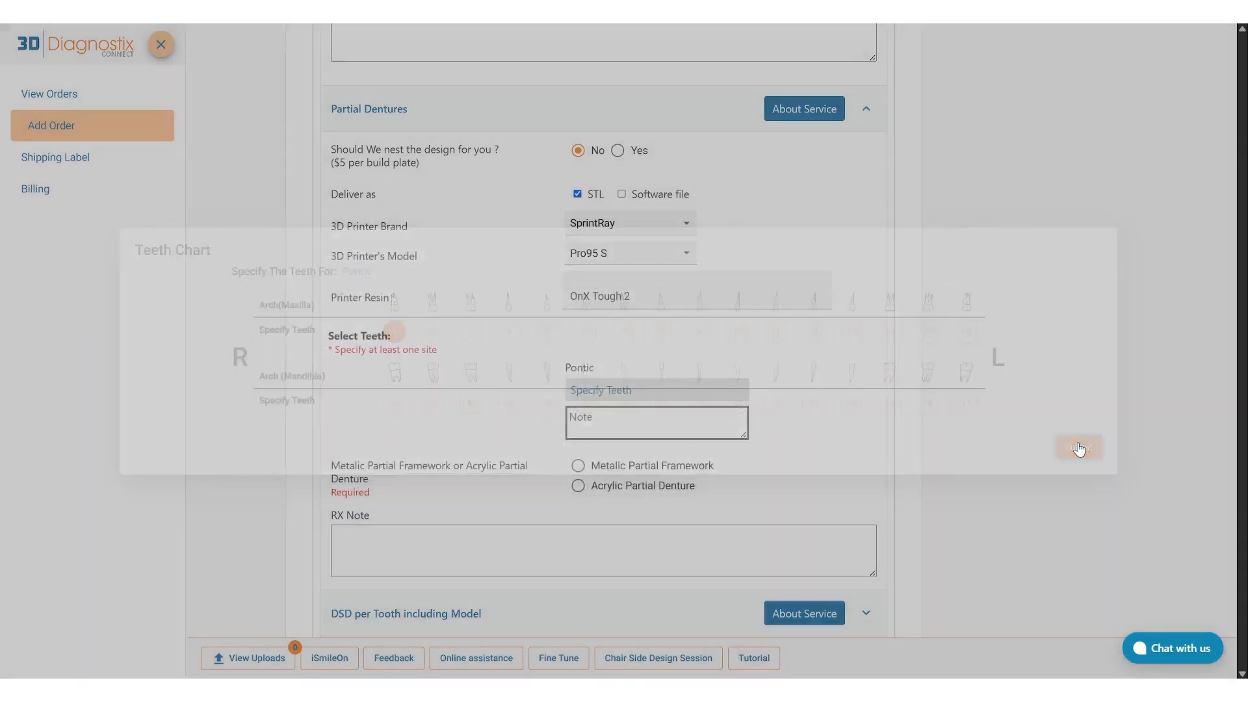
Choose Acrylic Partial Denture with Monobloc/One-Piece Design, and enter Ivoclar as the library for the partial denture.
scroll(1079, 447, "down", 1)
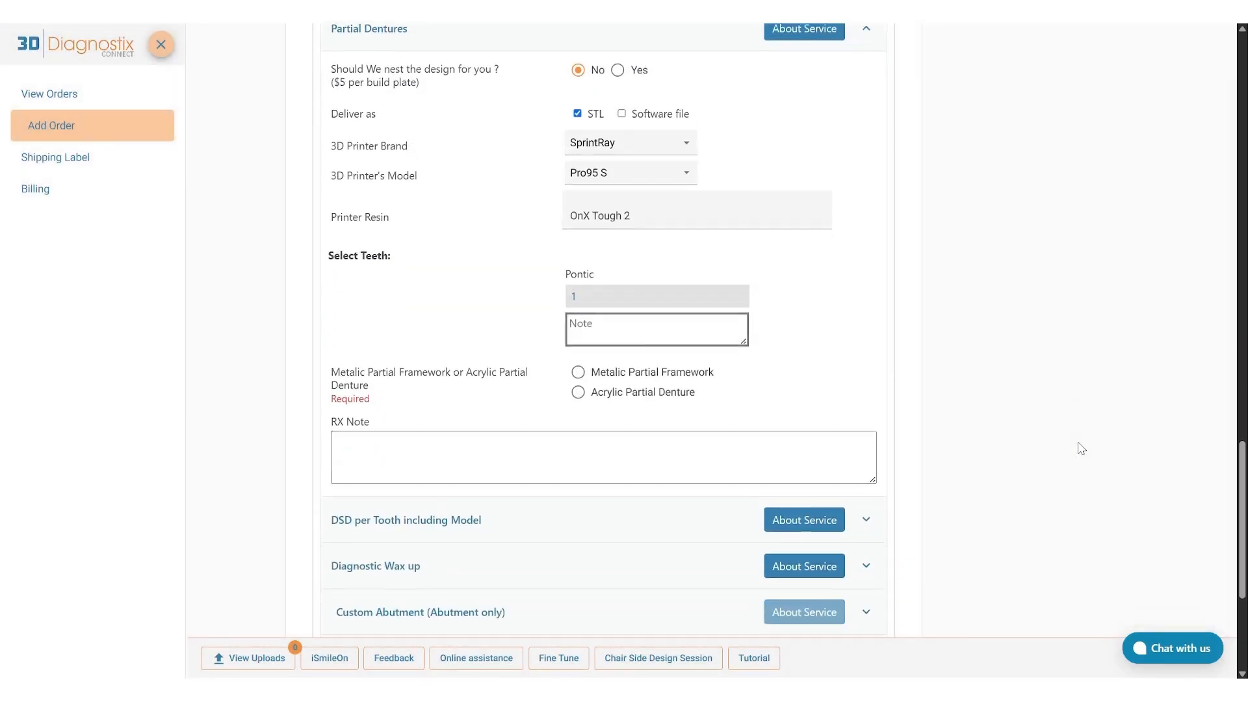
scroll(1080, 447, "down", 1)
left_click(578, 330)
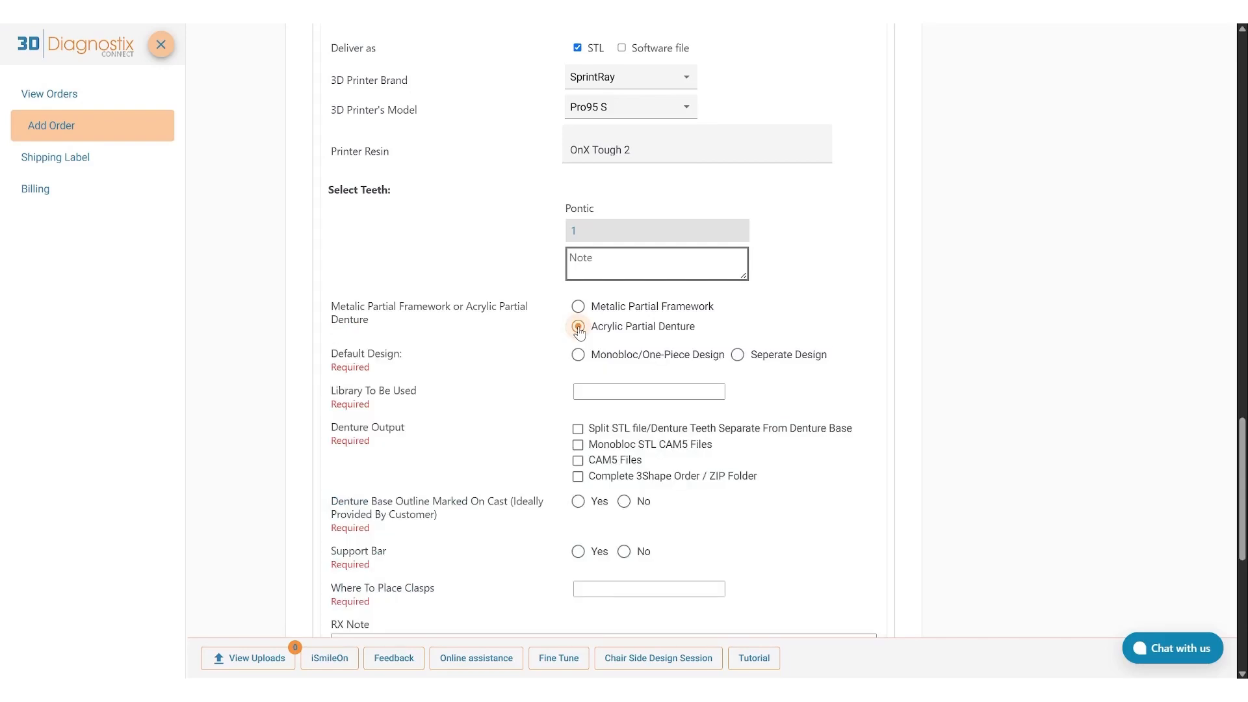
left_click(578, 357)
left_click(584, 382)
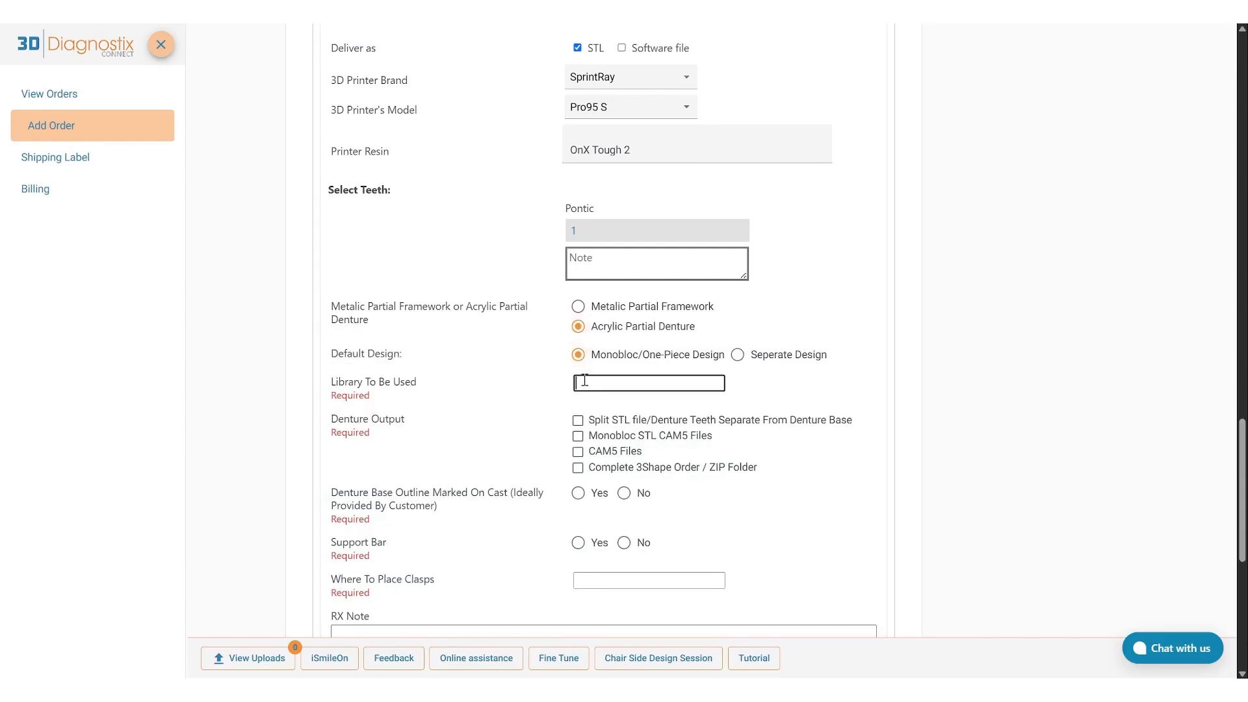
type("Iv")
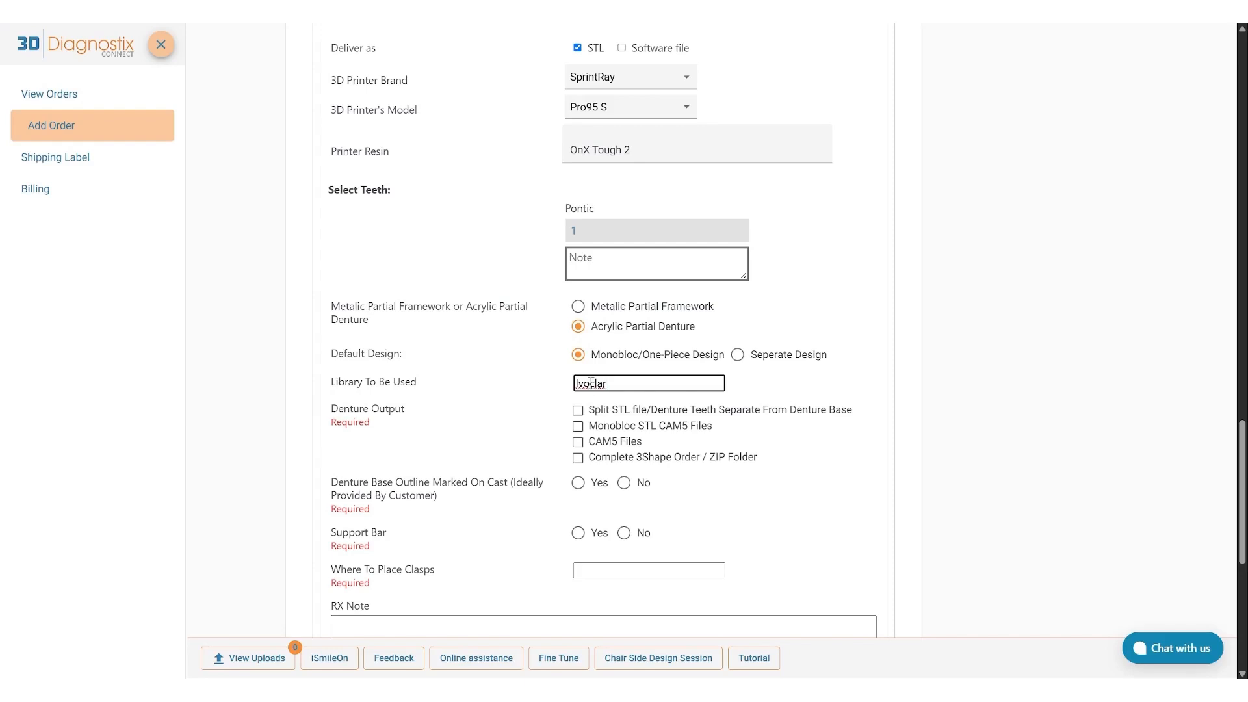
type("oclar")
Set the partial denture's output to Split STL file, base outline marked on cast and support bar to Yes, and clasp placement to Upper right molar.
left_click(577, 410)
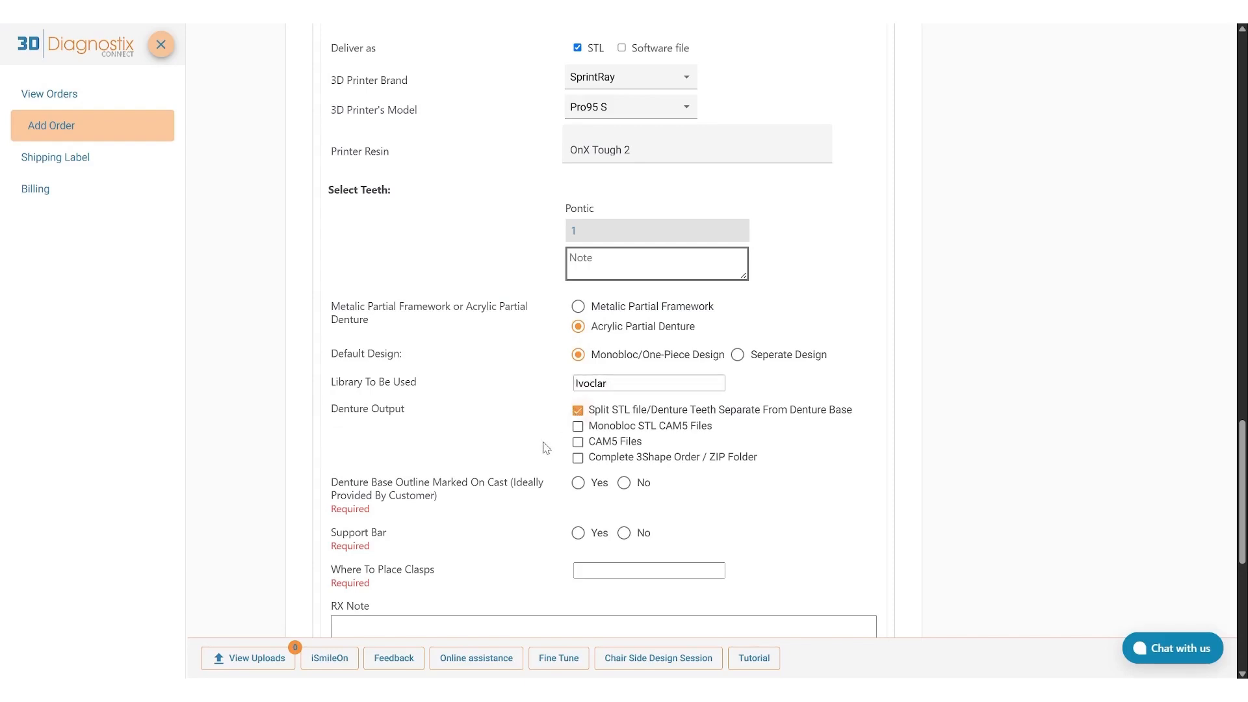
left_click(577, 483)
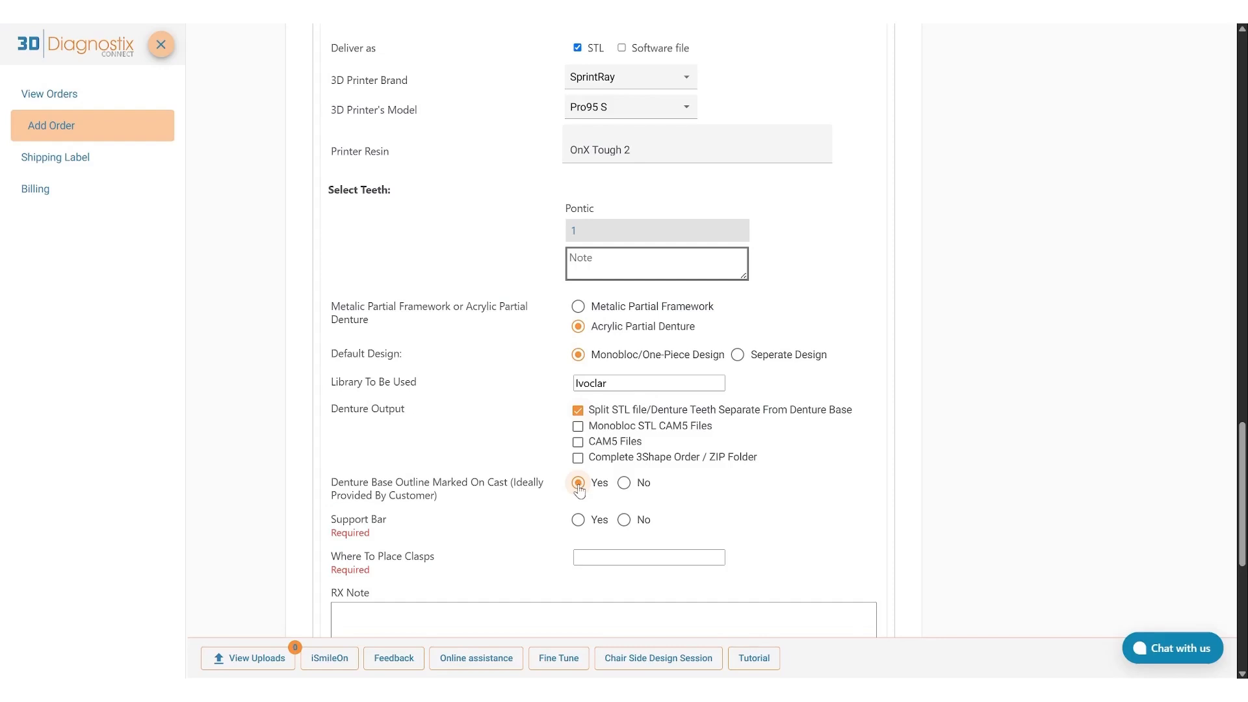
left_click(577, 520)
left_click(592, 557)
type("Upper right molar")
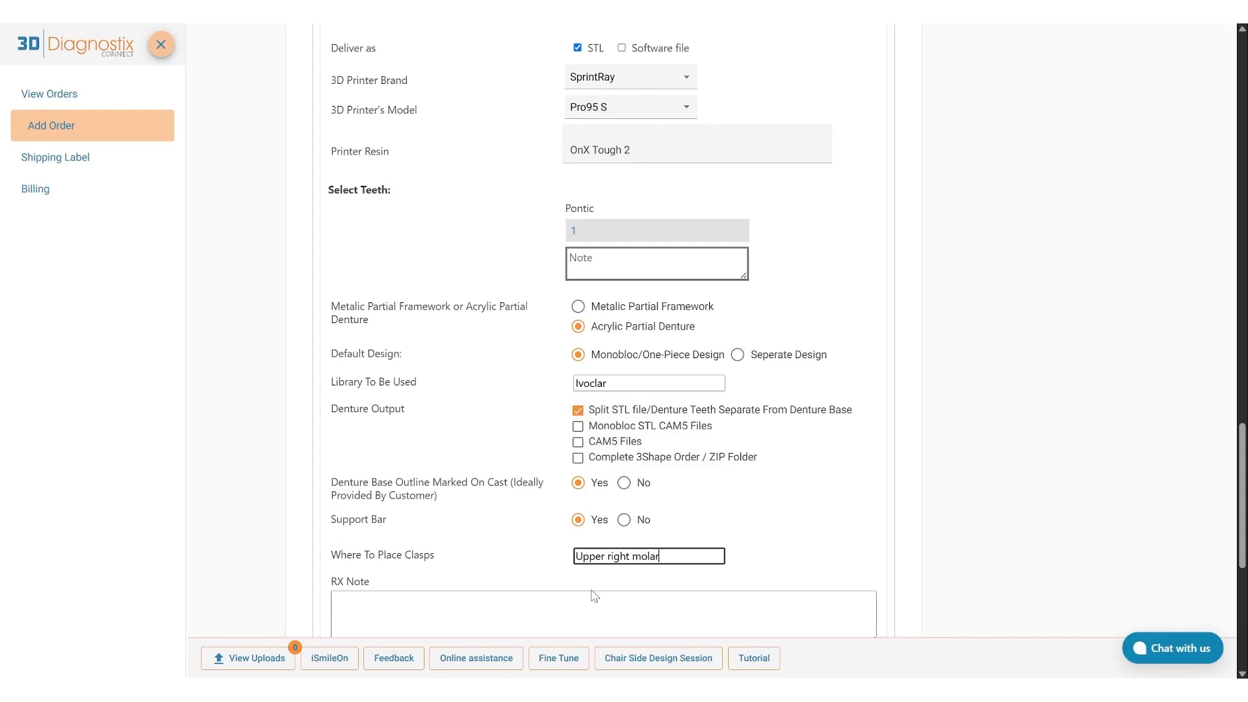
left_click(592, 593)
In the DSD per Tooth including Model details, choose the SprintRay printer brand and the Pro95 S printer model.
scroll(592, 598, "down", 3)
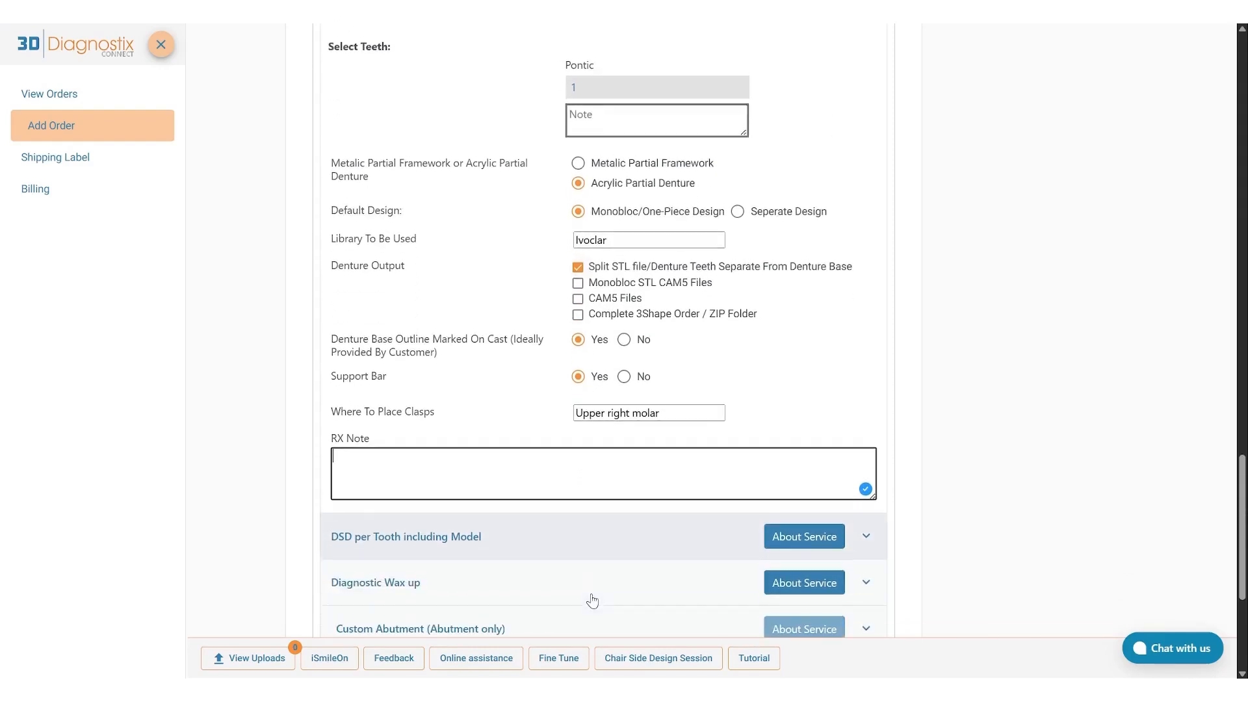
scroll(591, 601, "down", 1)
scroll(588, 597, "down", 2)
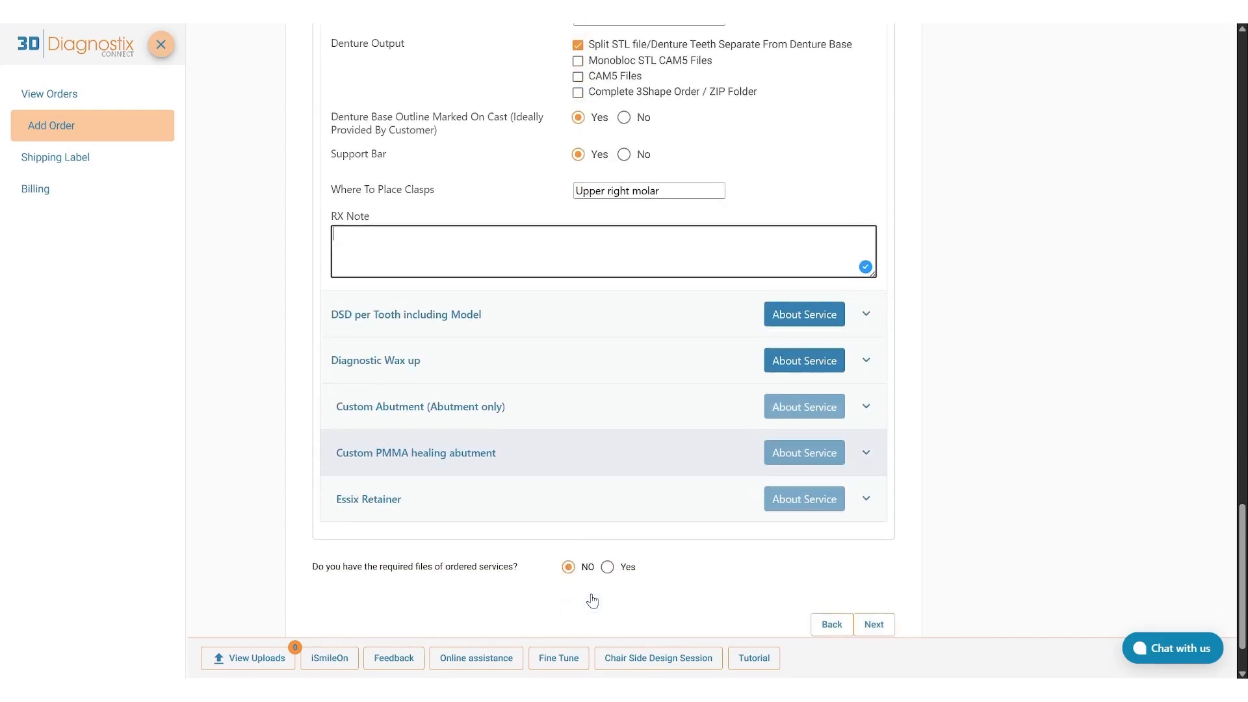
left_click(393, 318)
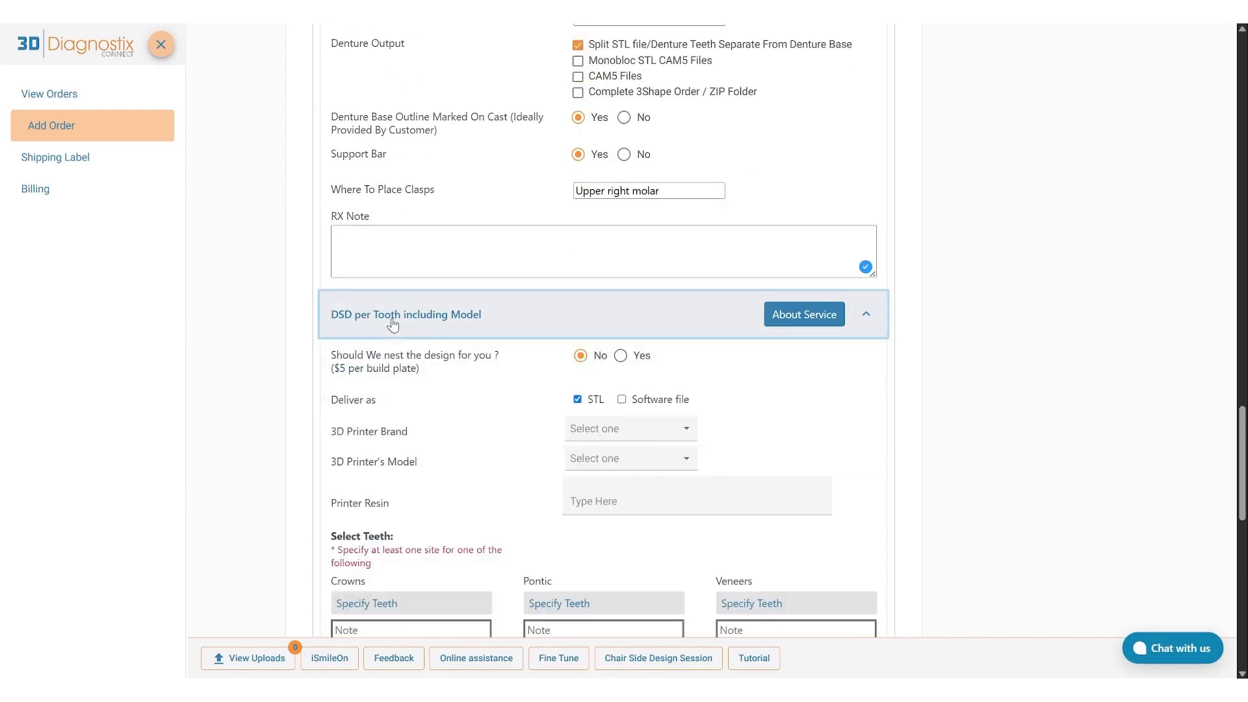
left_click(593, 435)
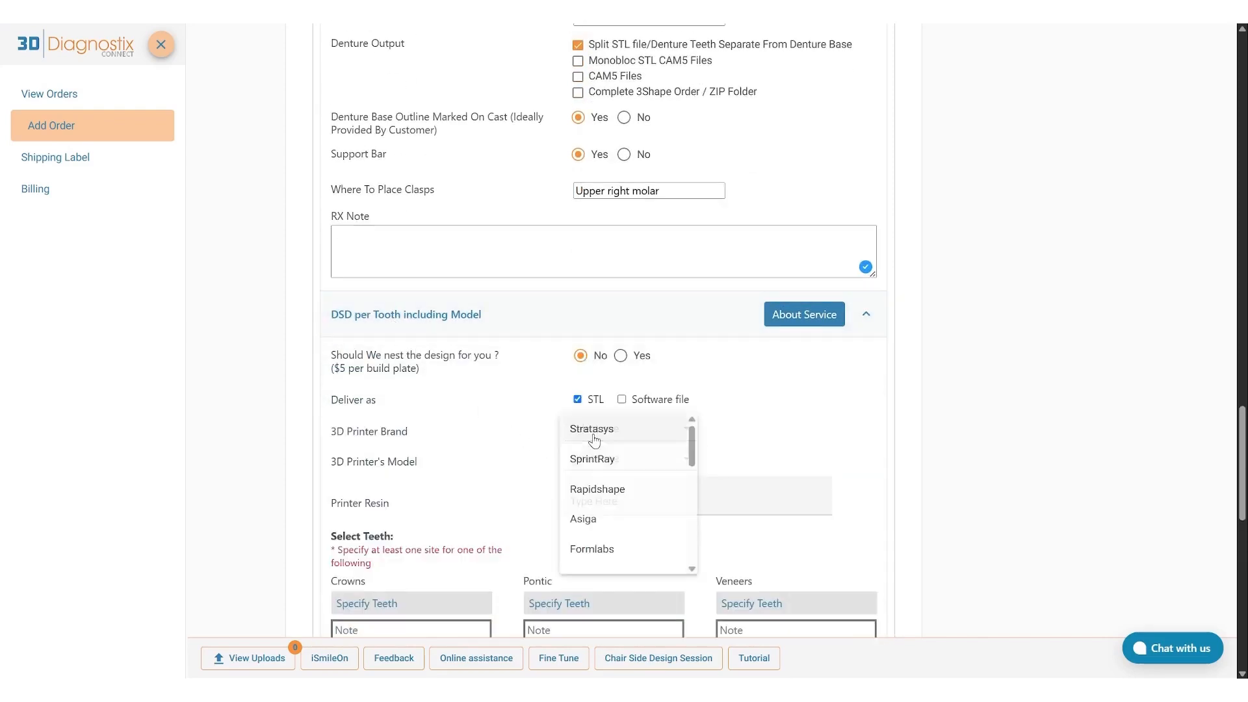
left_click(591, 460)
scroll(593, 459, "down", 2)
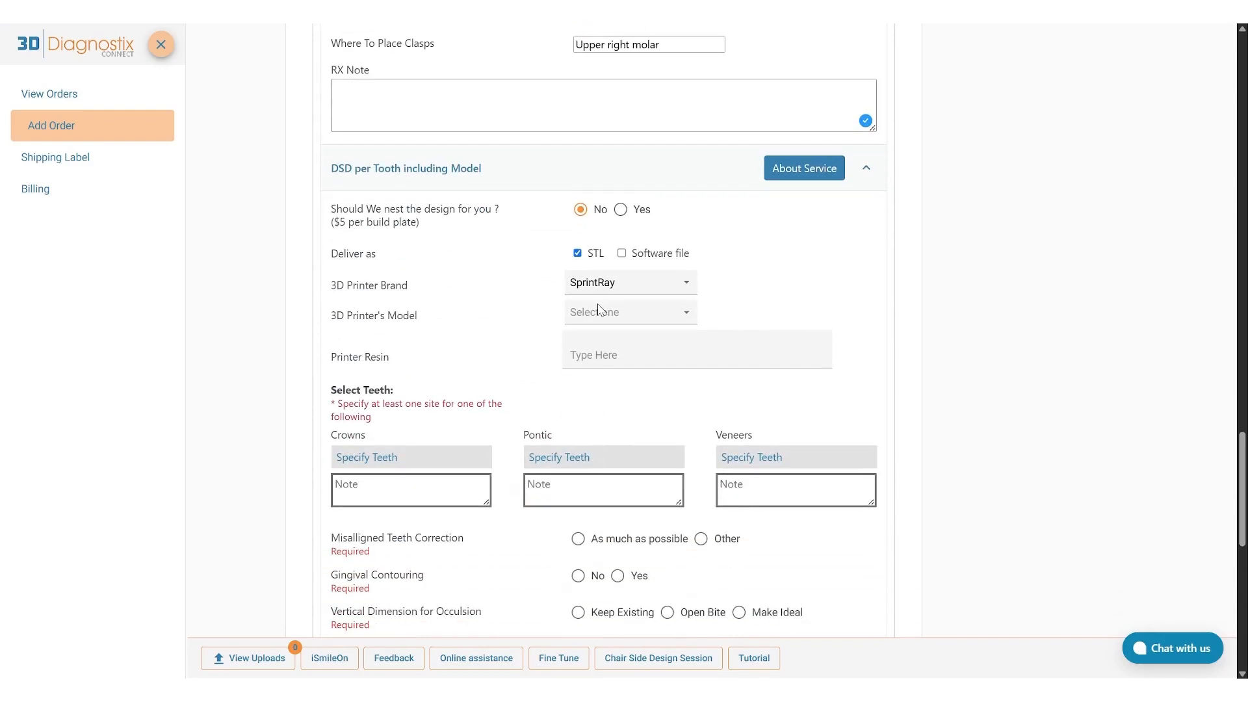
left_click(598, 310)
left_click(633, 325)
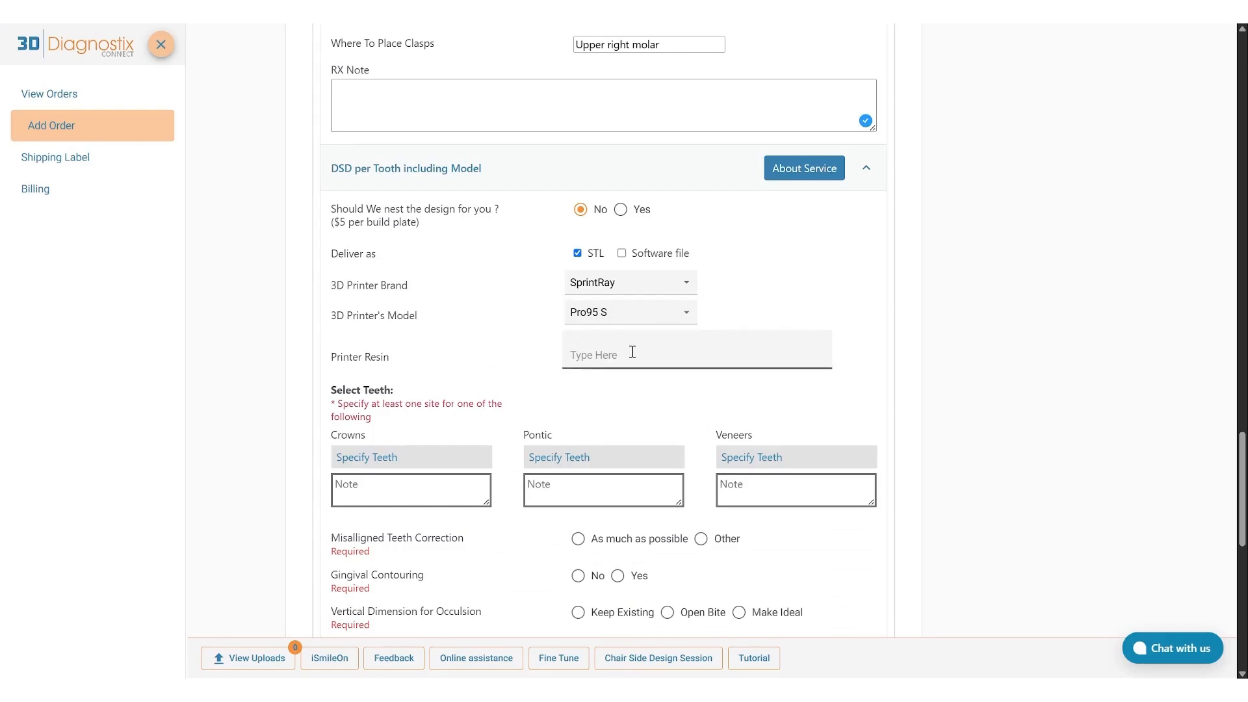
Specify tooth 1 for crowns in the DSD service and submit the teeth chart.
scroll(632, 352, "down", 2)
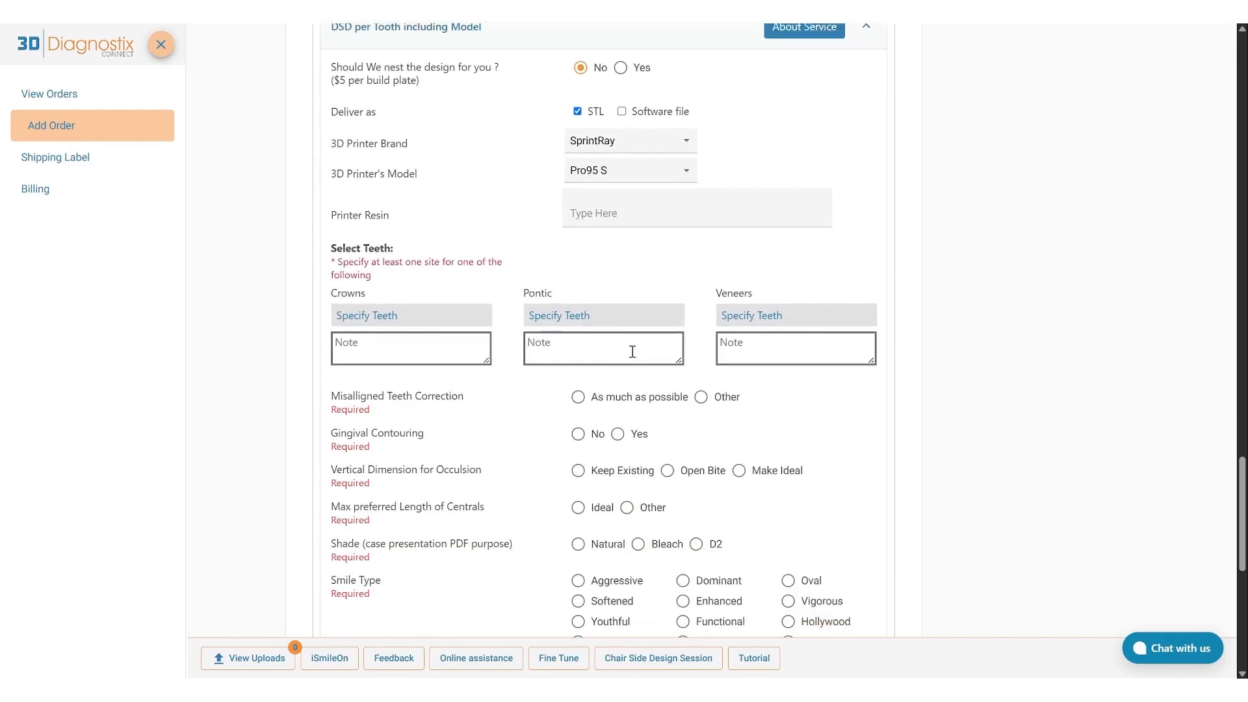
left_click(412, 313)
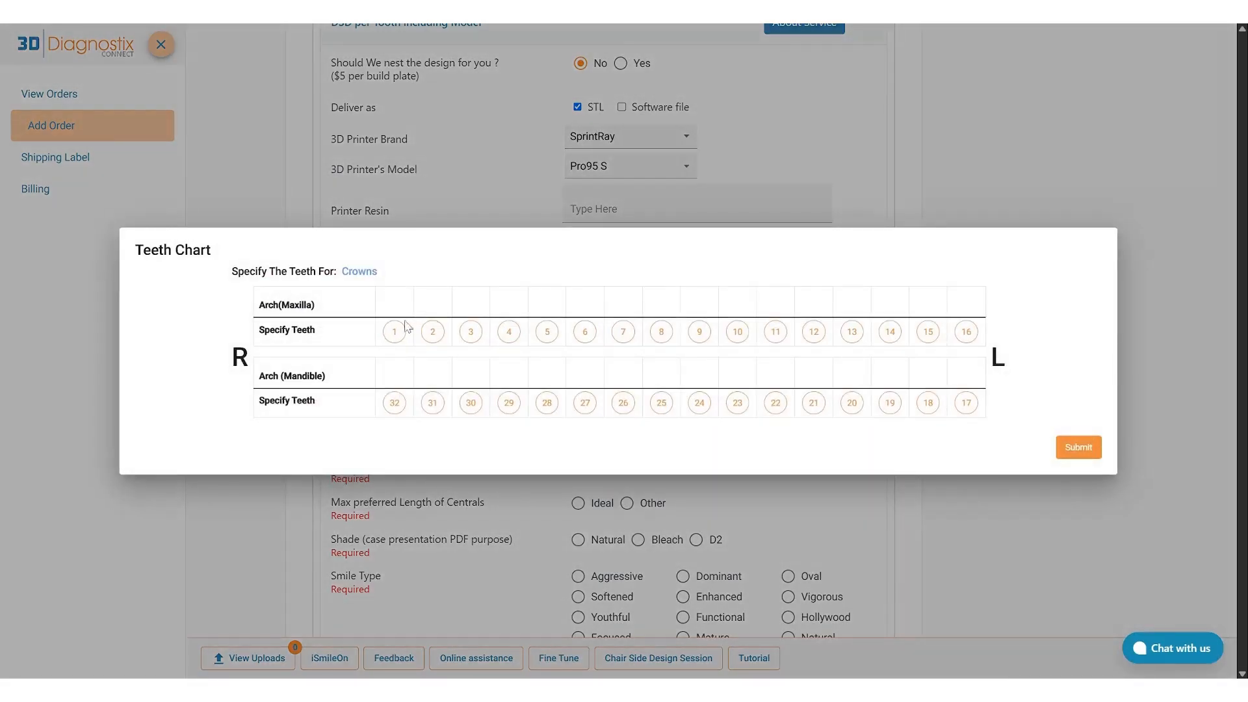
left_click(394, 331)
left_click(1066, 450)
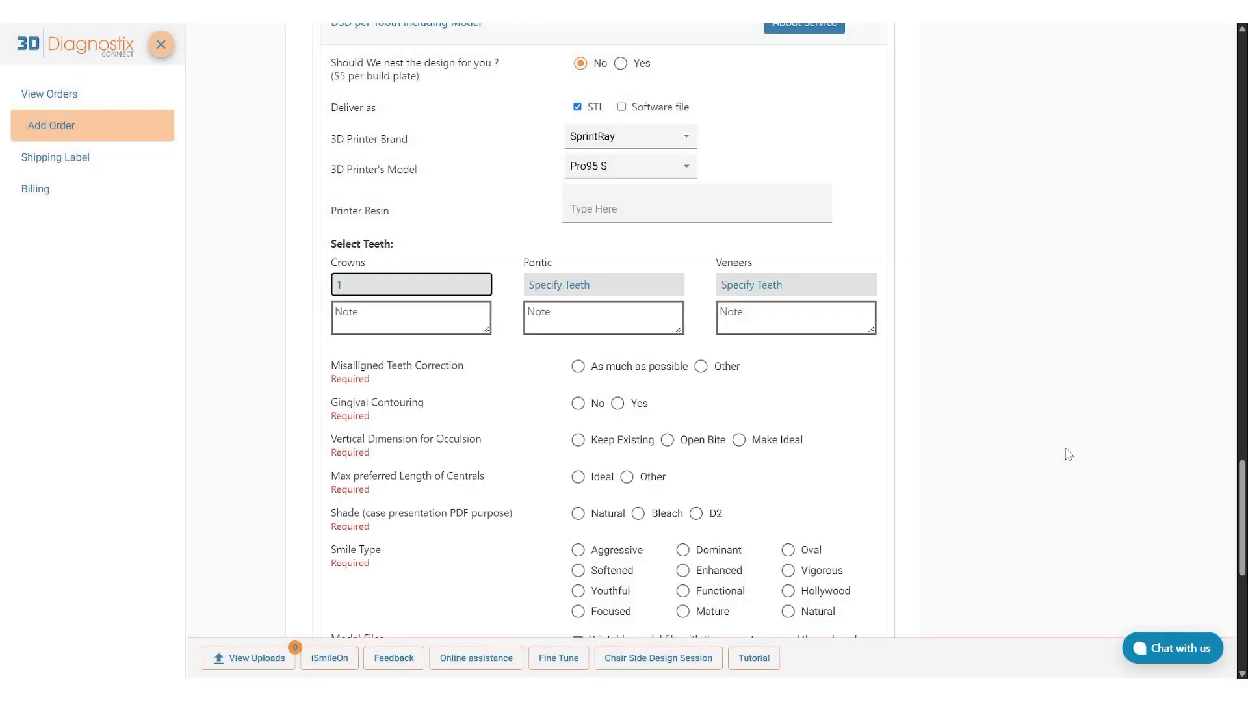
Set the DSD's misaligned teeth correction to As much as possible, gingival contouring to No, and vertical dimension for occlusion to Keep Existing.
left_click(578, 367)
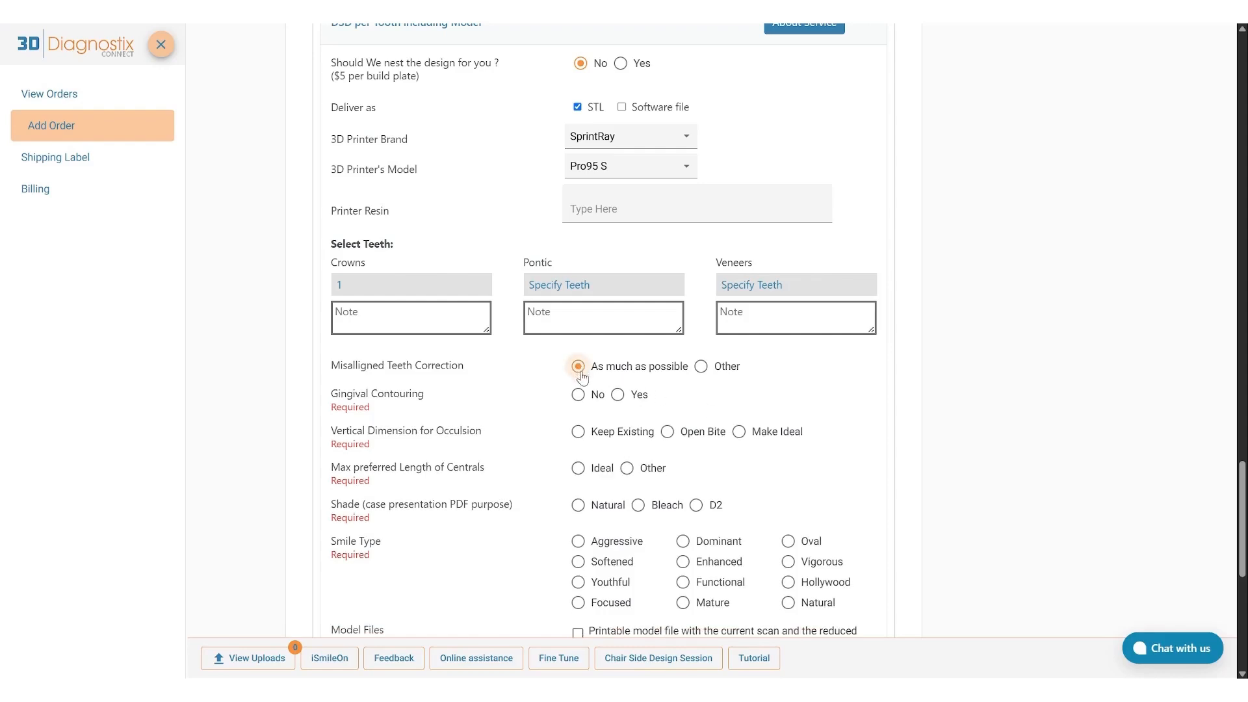
left_click(579, 395)
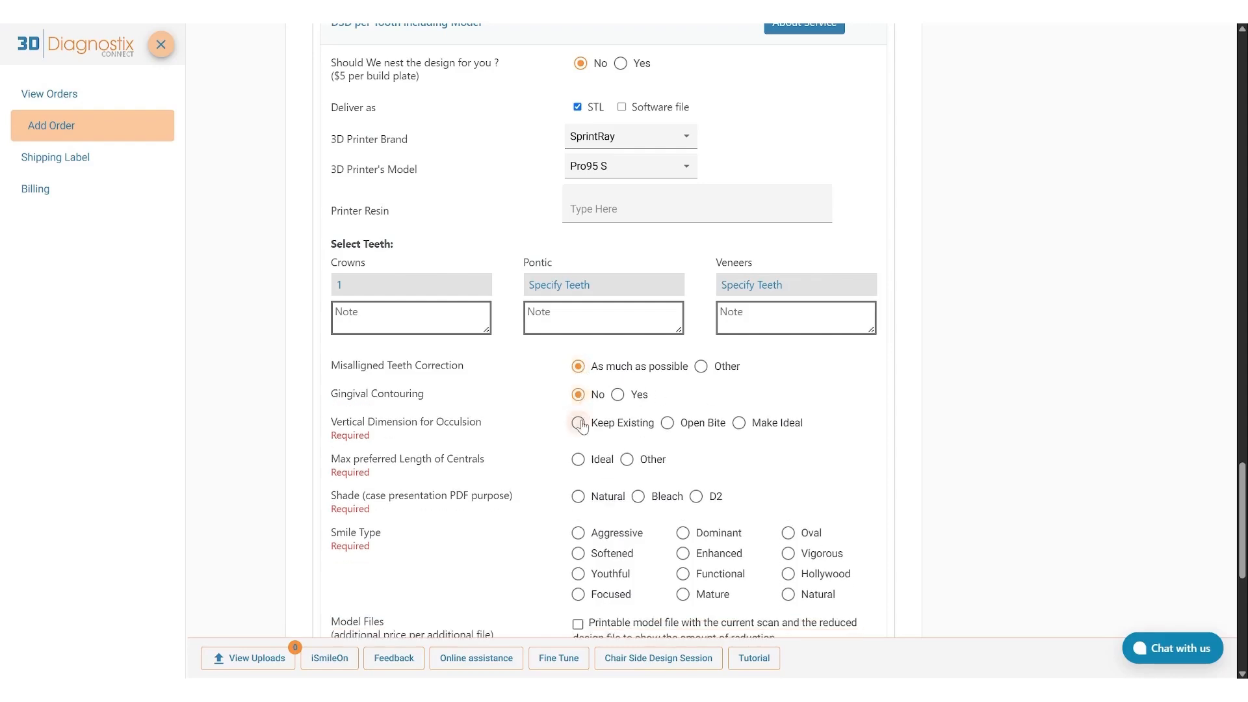
left_click(577, 423)
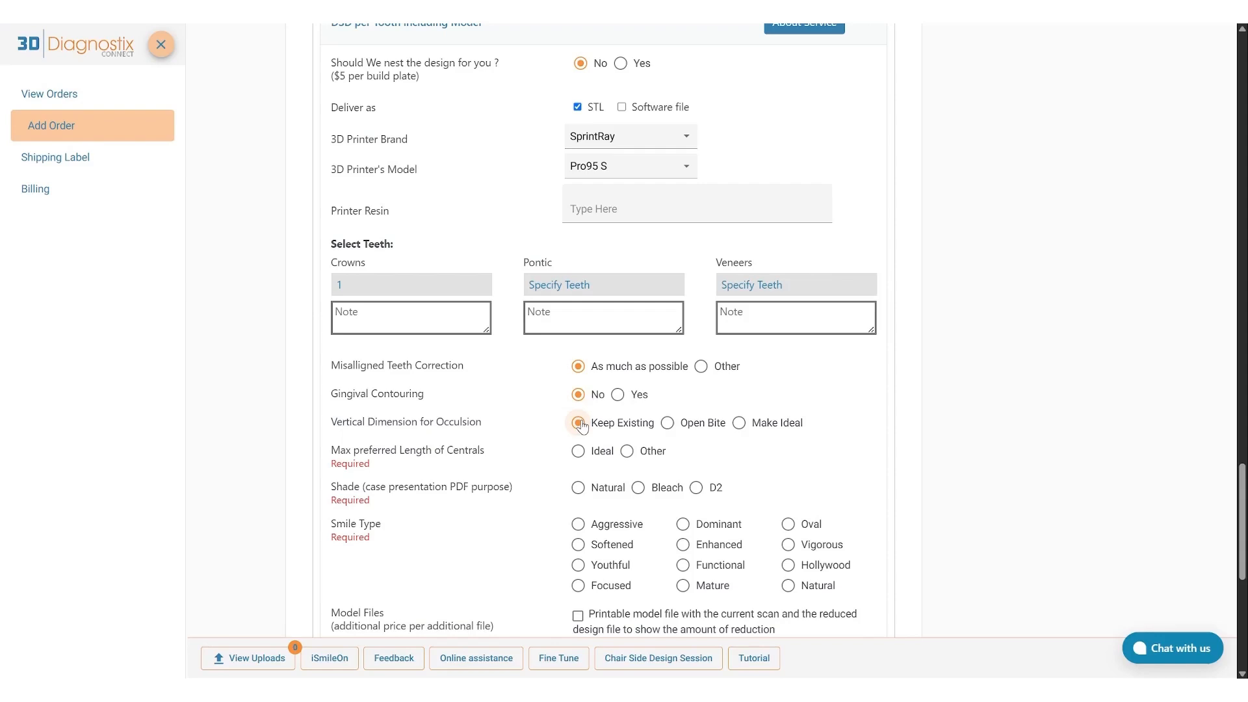
Set the DSD's max preferred length of centrals to Ideal, shade to Natural, and smile type to Enhanced.
left_click(578, 451)
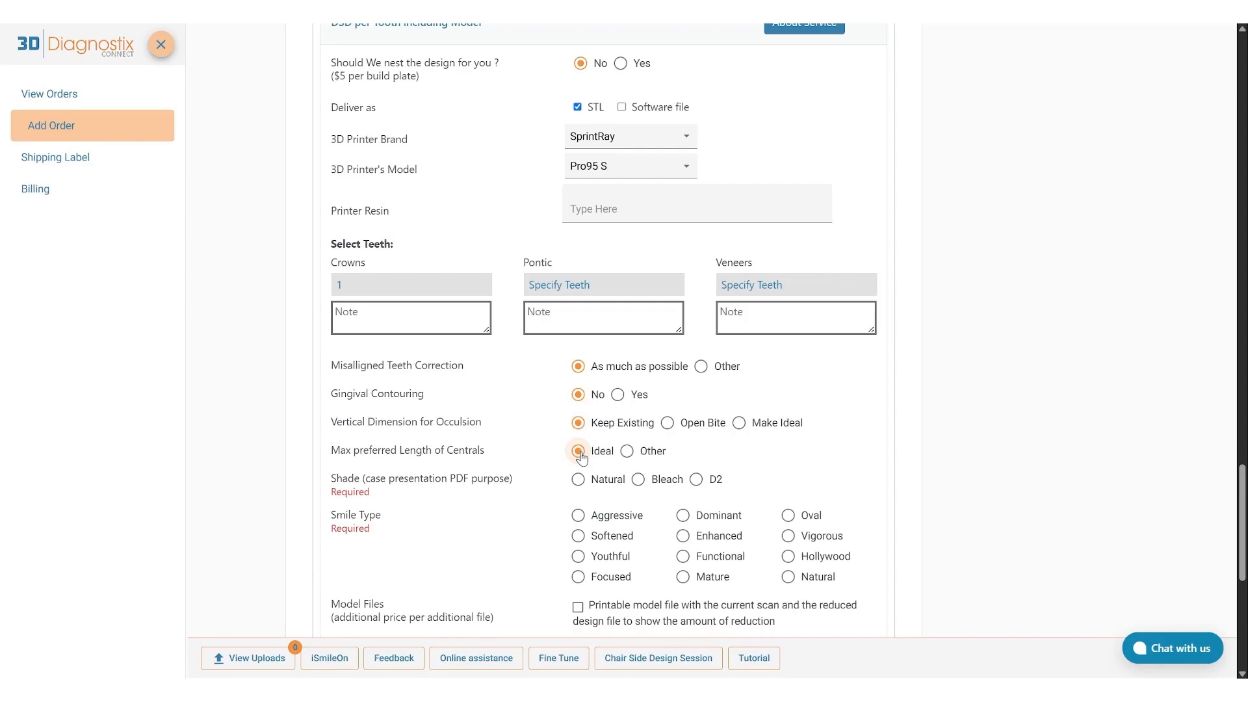
left_click(579, 480)
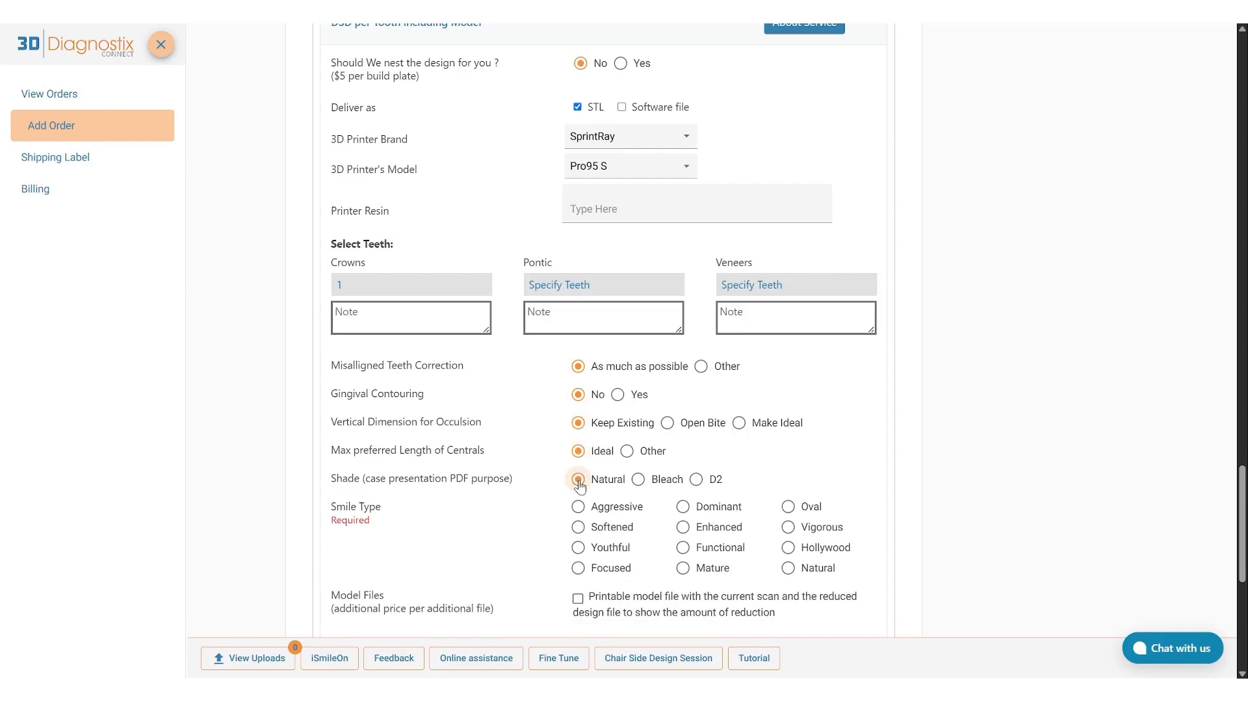
left_click(683, 527)
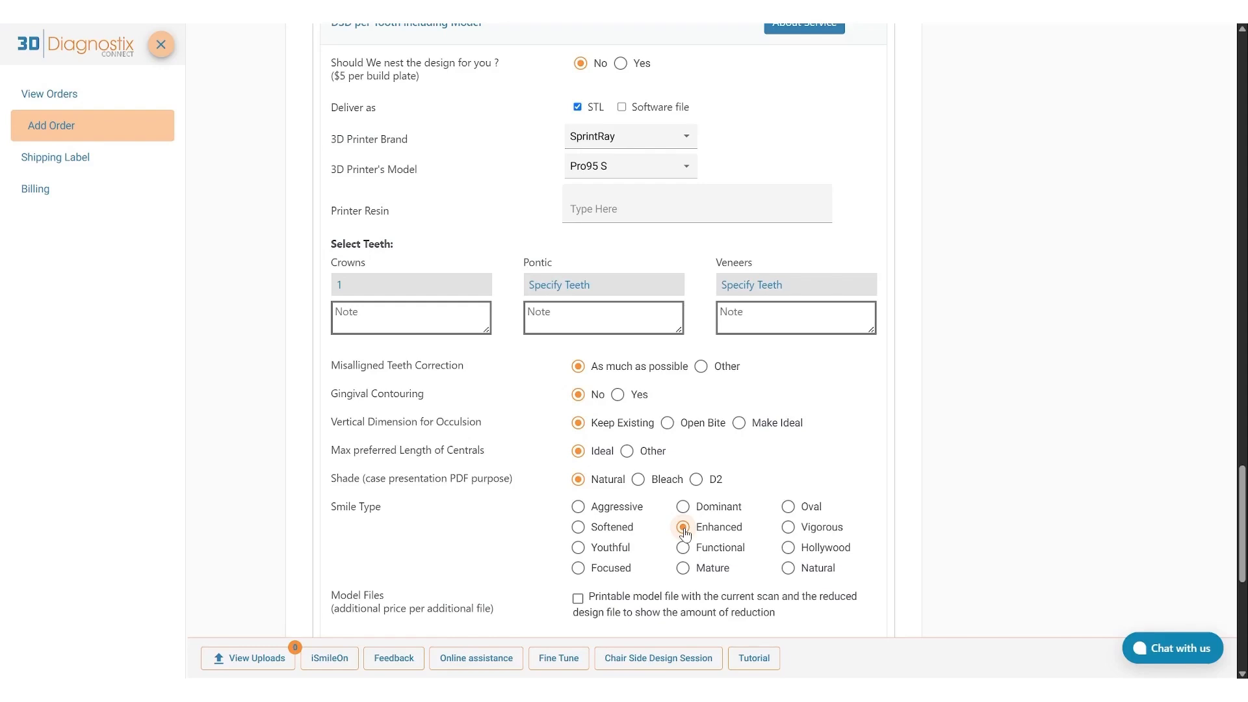
Expand the Diagnostic Wax up service, specify tooth 1 for crowns, and submit the teeth chart.
scroll(683, 532, "down", 3)
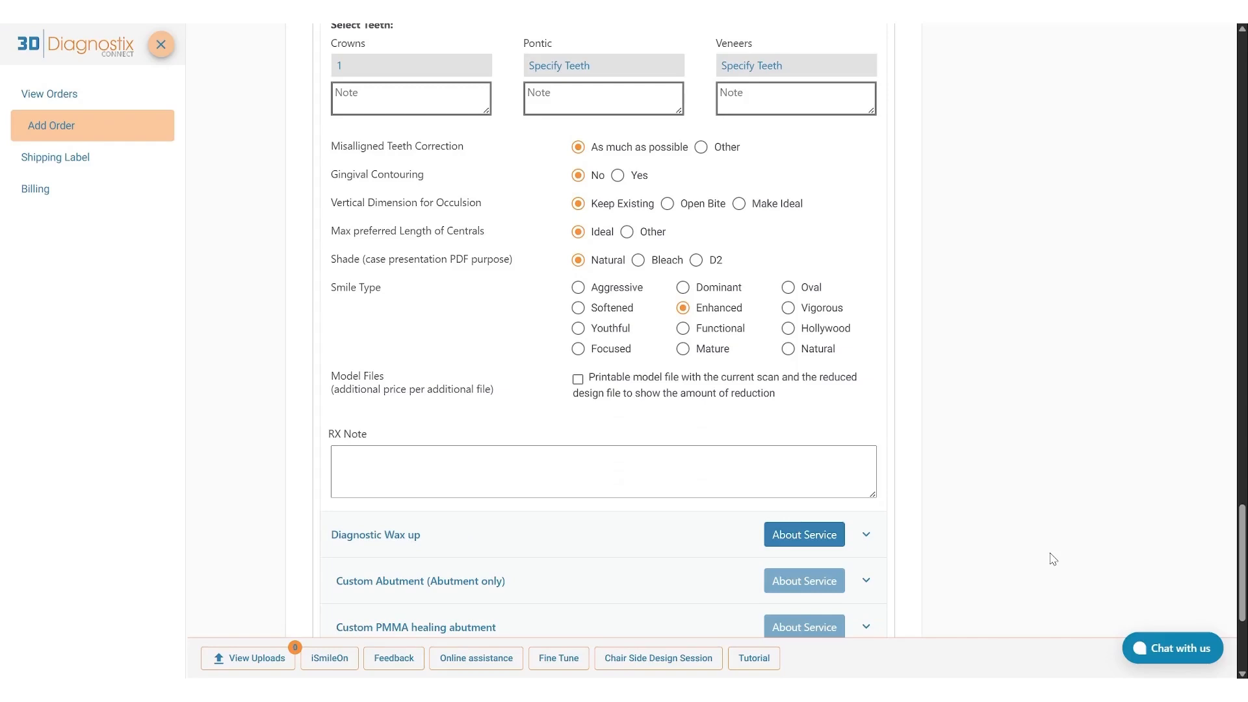
scroll(1052, 559, "down", 3)
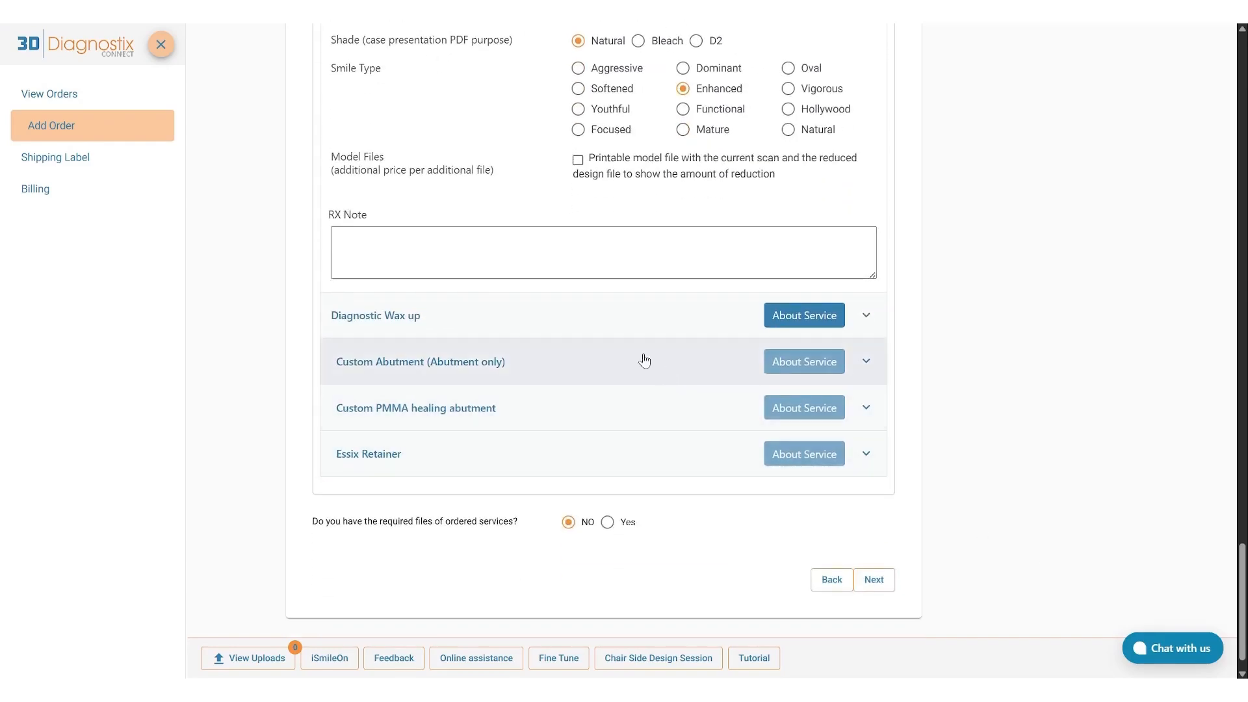
left_click(608, 334)
scroll(611, 335, "down", 3)
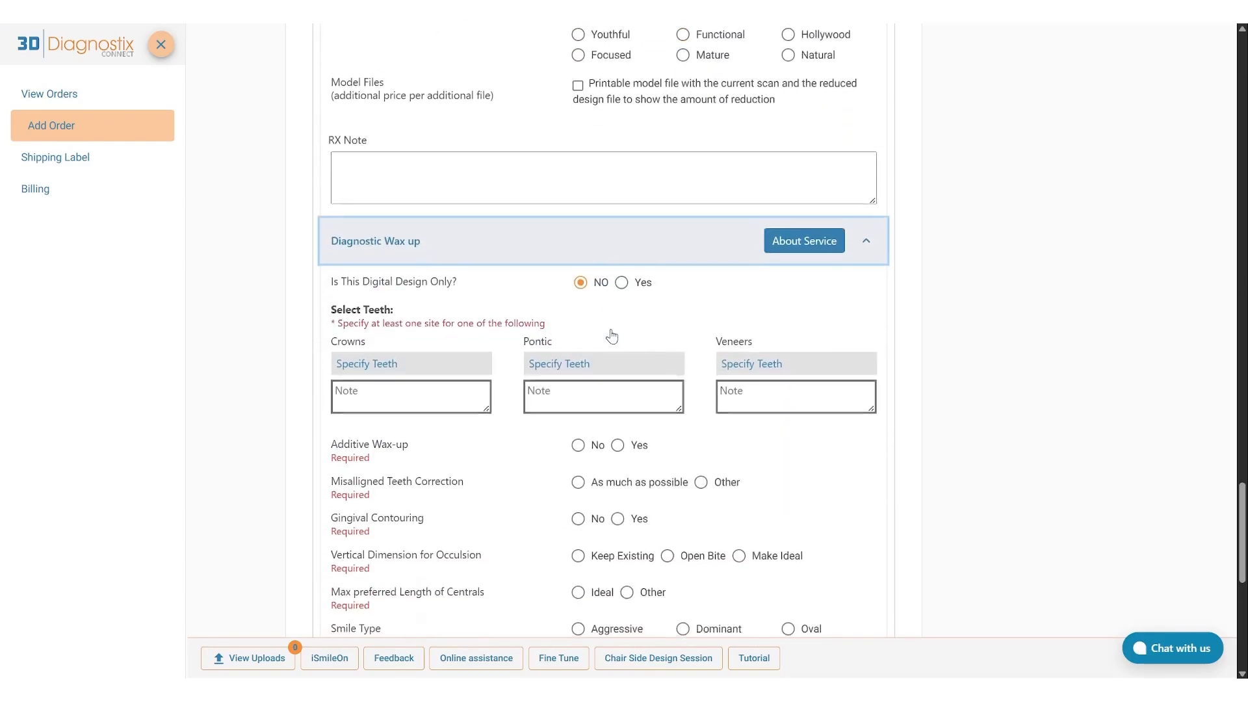
scroll(610, 336, "down", 1)
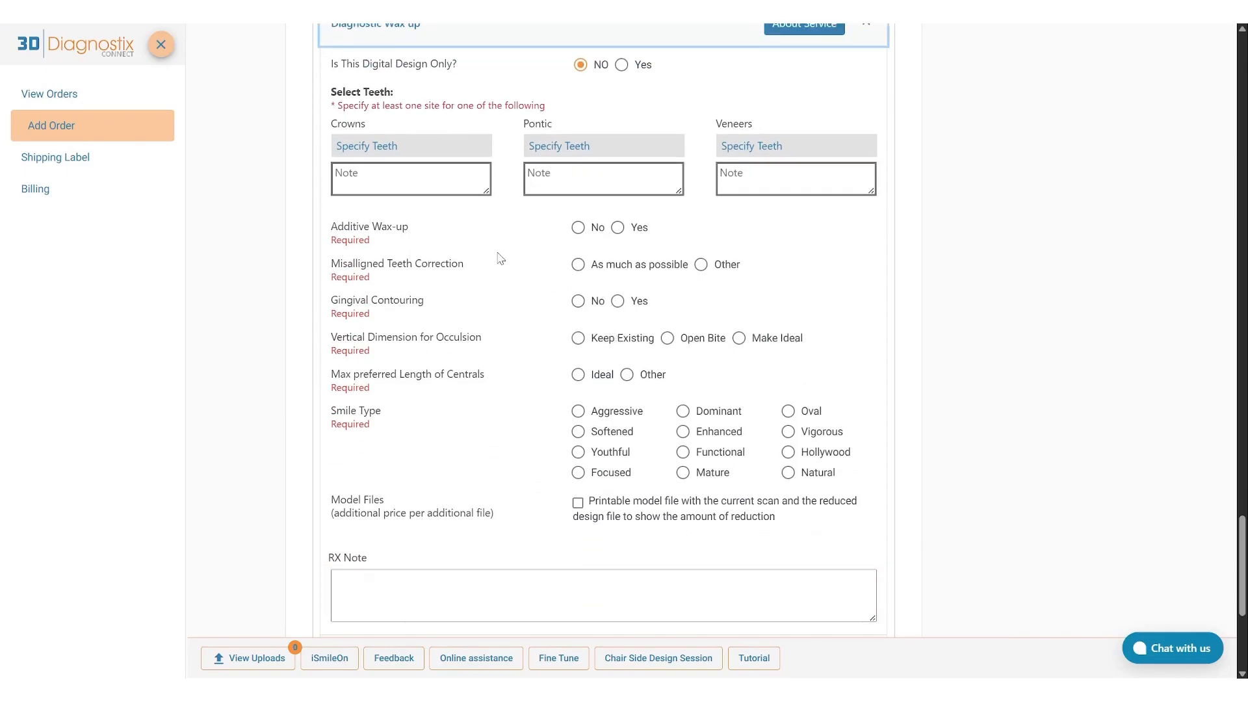
left_click(383, 153)
left_click(394, 334)
left_click(1066, 454)
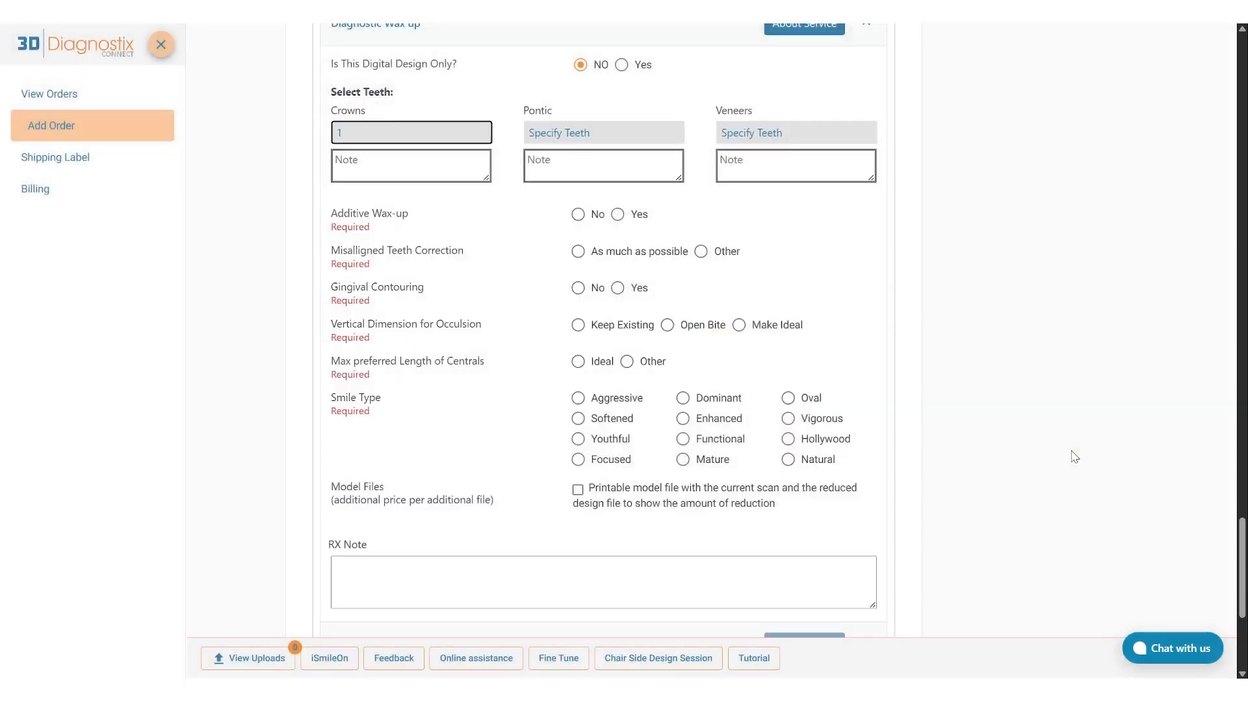
For the Diagnostic Wax up, set additive wax-up to No, misaligned teeth correction to As much as possible, and gingival contouring to No.
left_click(577, 215)
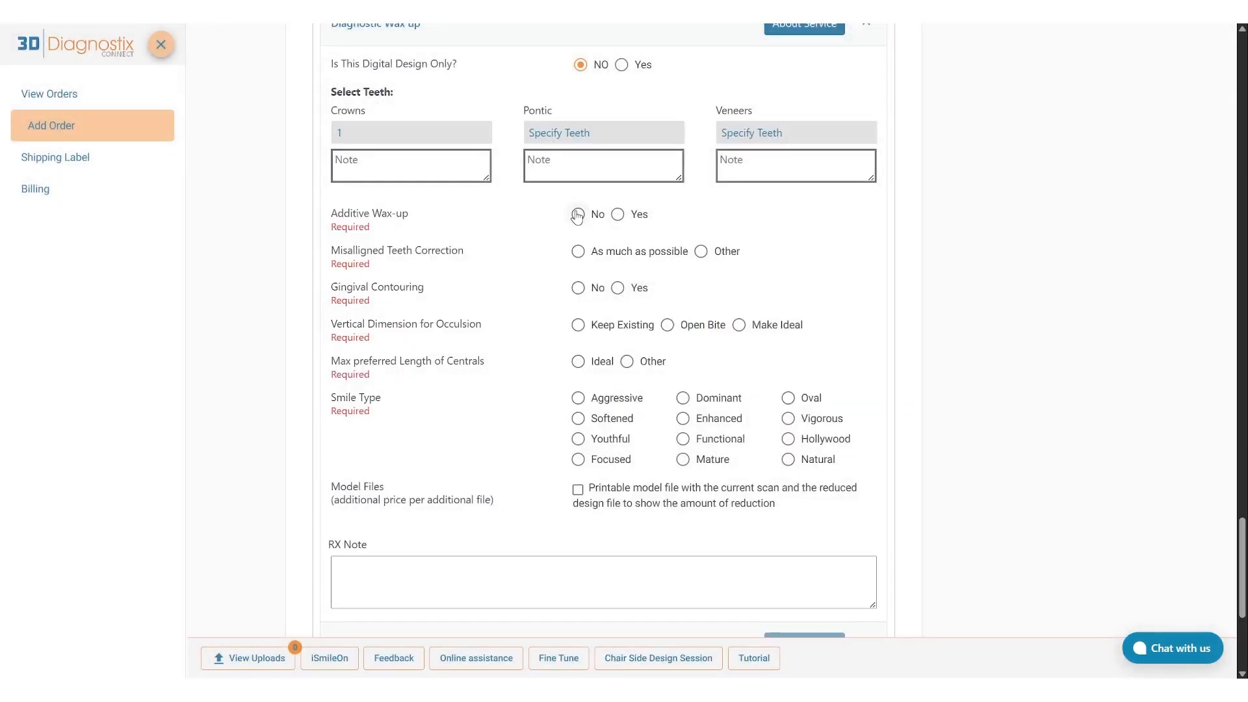
left_click(577, 243)
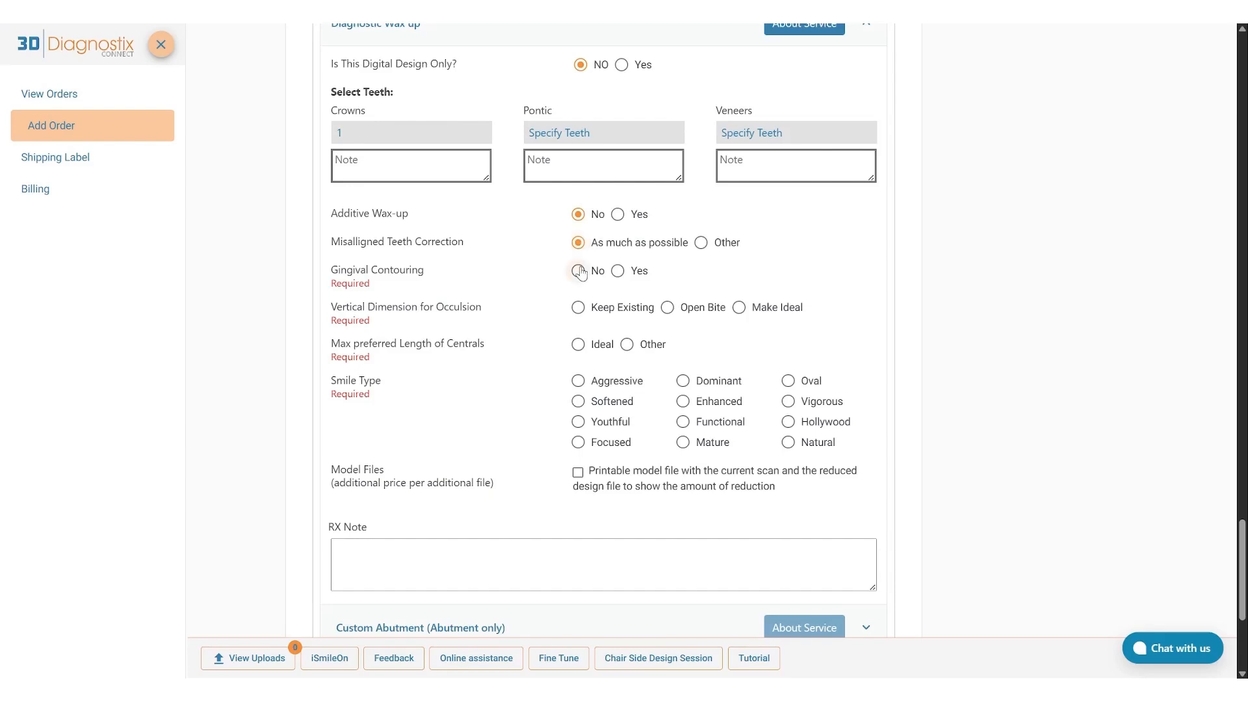
left_click(578, 271)
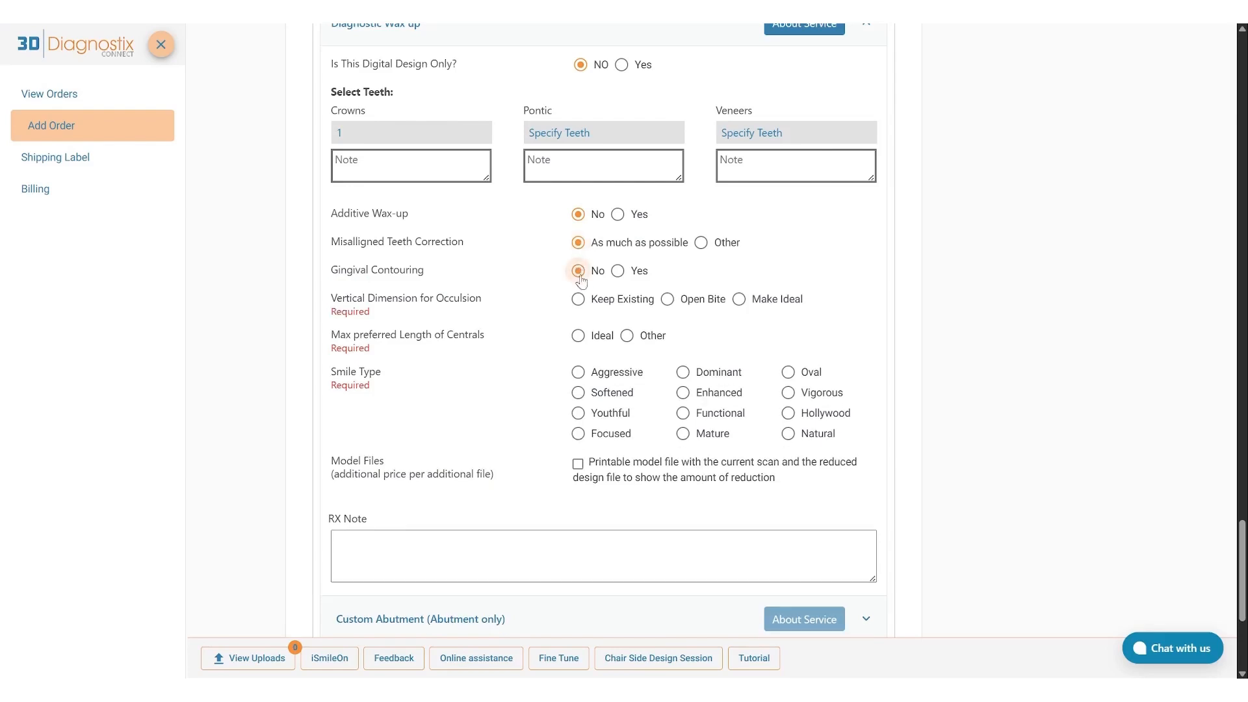
Set the Diagnostic Wax up's vertical dimension for occlusion to Keep Existing, max preferred length of centrals to Ideal, and smile type to Enhanced.
left_click(578, 299)
left_click(579, 328)
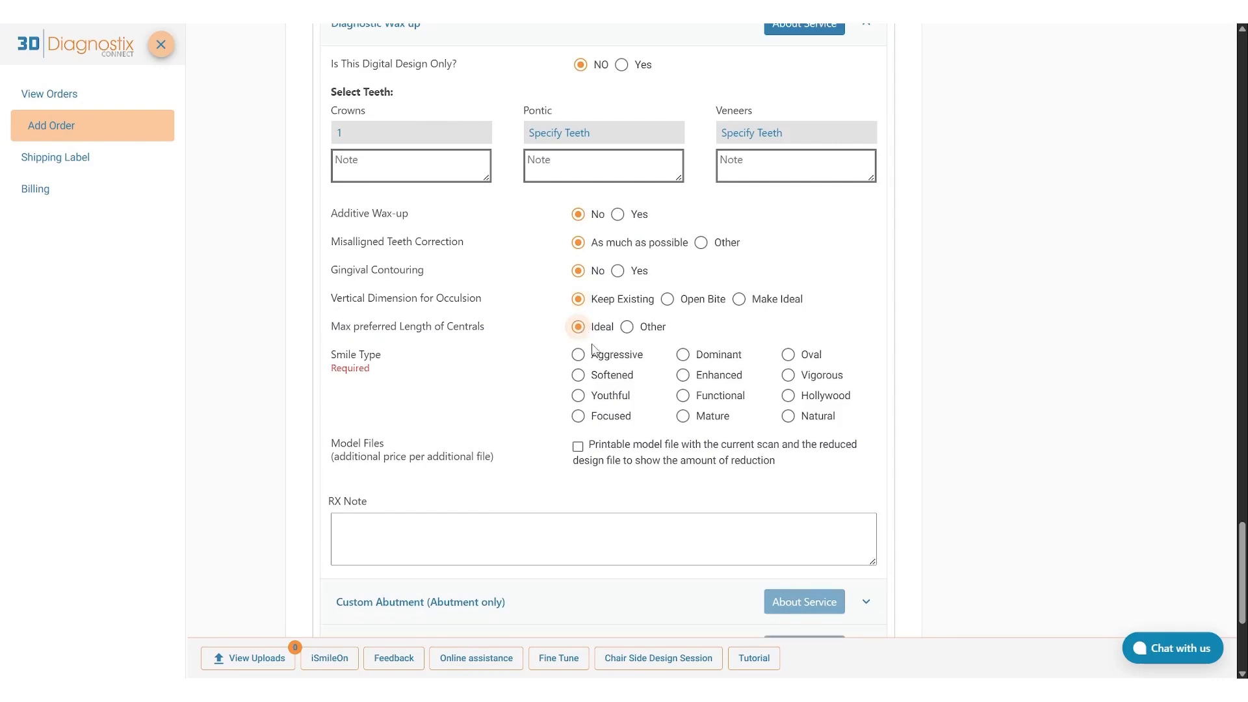
left_click(681, 376)
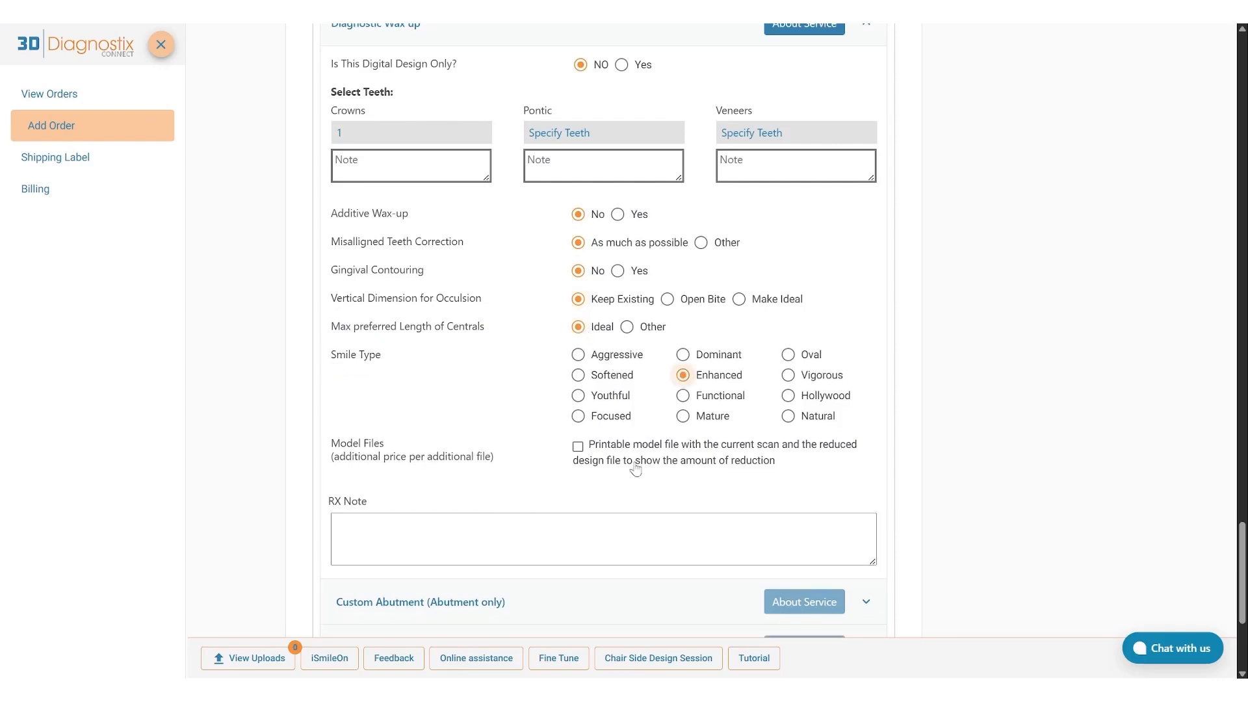
left_click(619, 523)
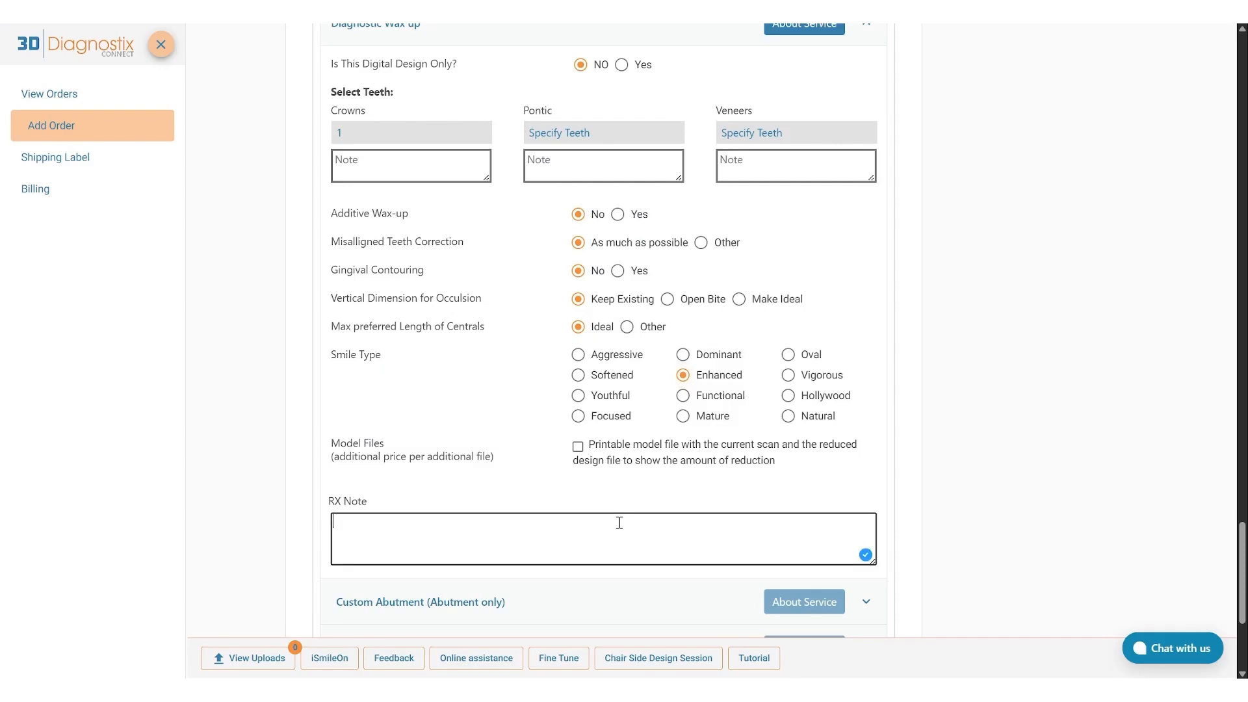
Expand the Custom Abutment (Abutment only) service, specify tooth 1 for the abutment, and submit the teeth chart.
scroll(619, 522, "down", 3)
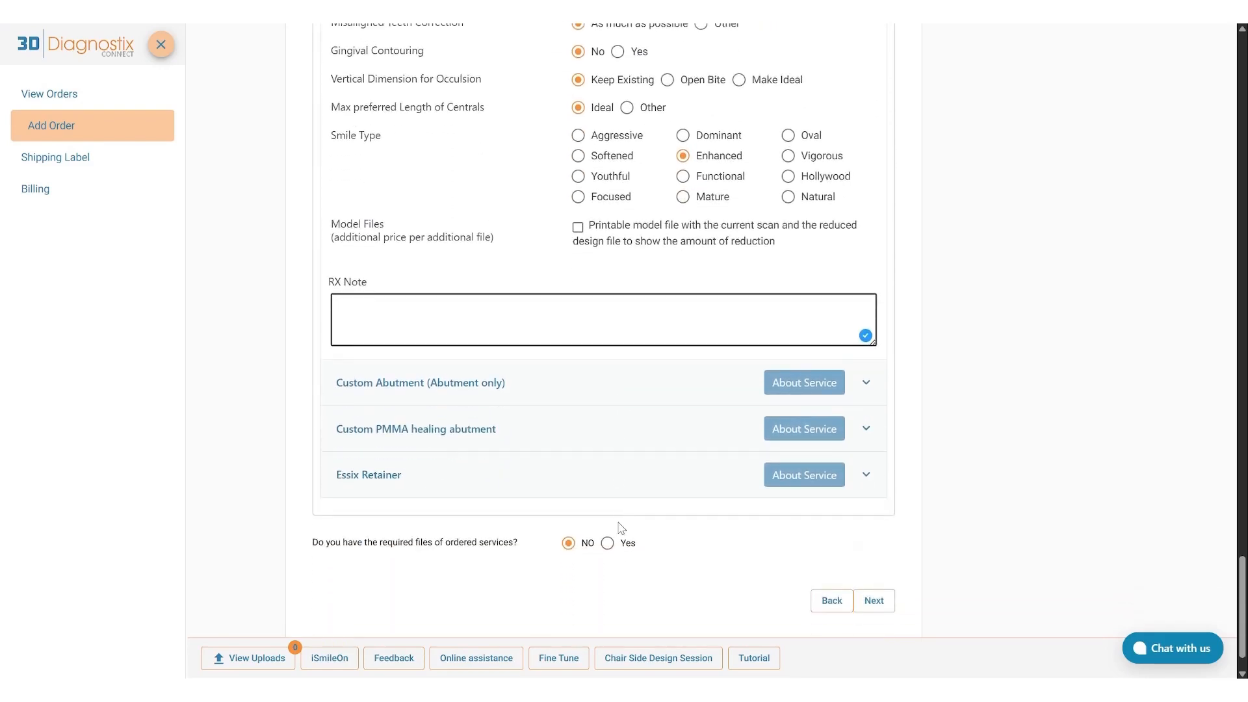
left_click(518, 389)
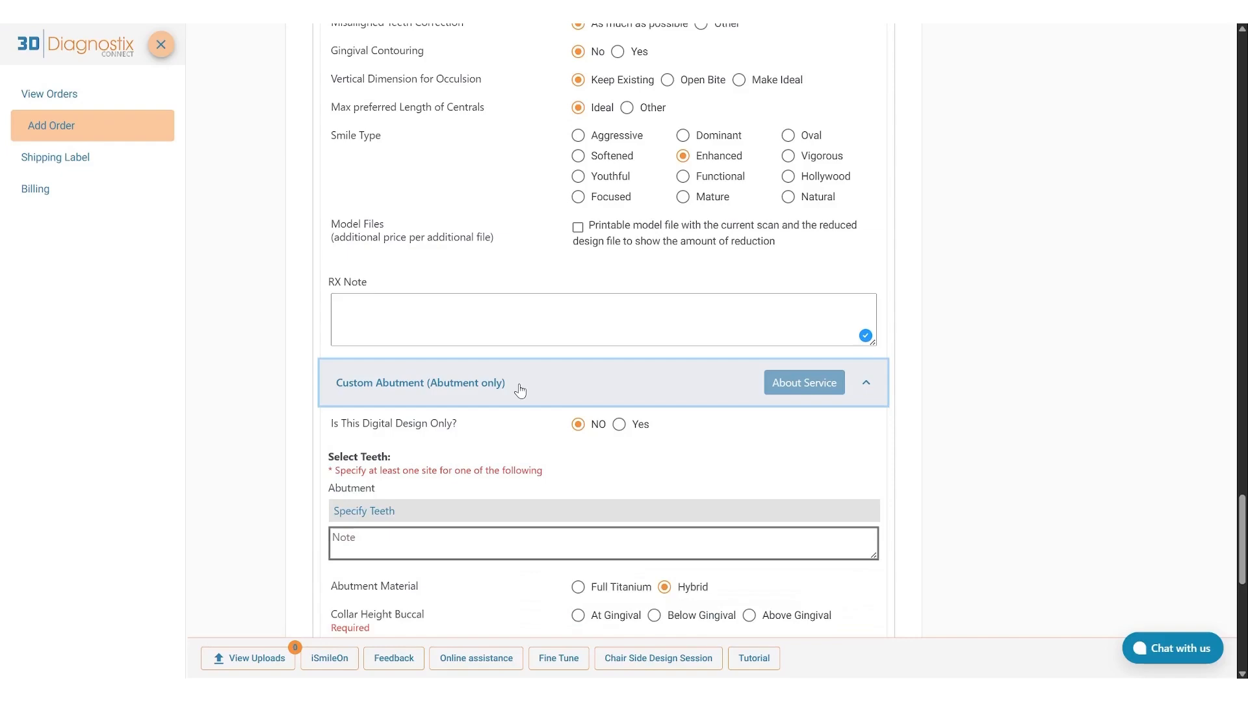
scroll(520, 389, "down", 2)
scroll(520, 389, "down", 2)
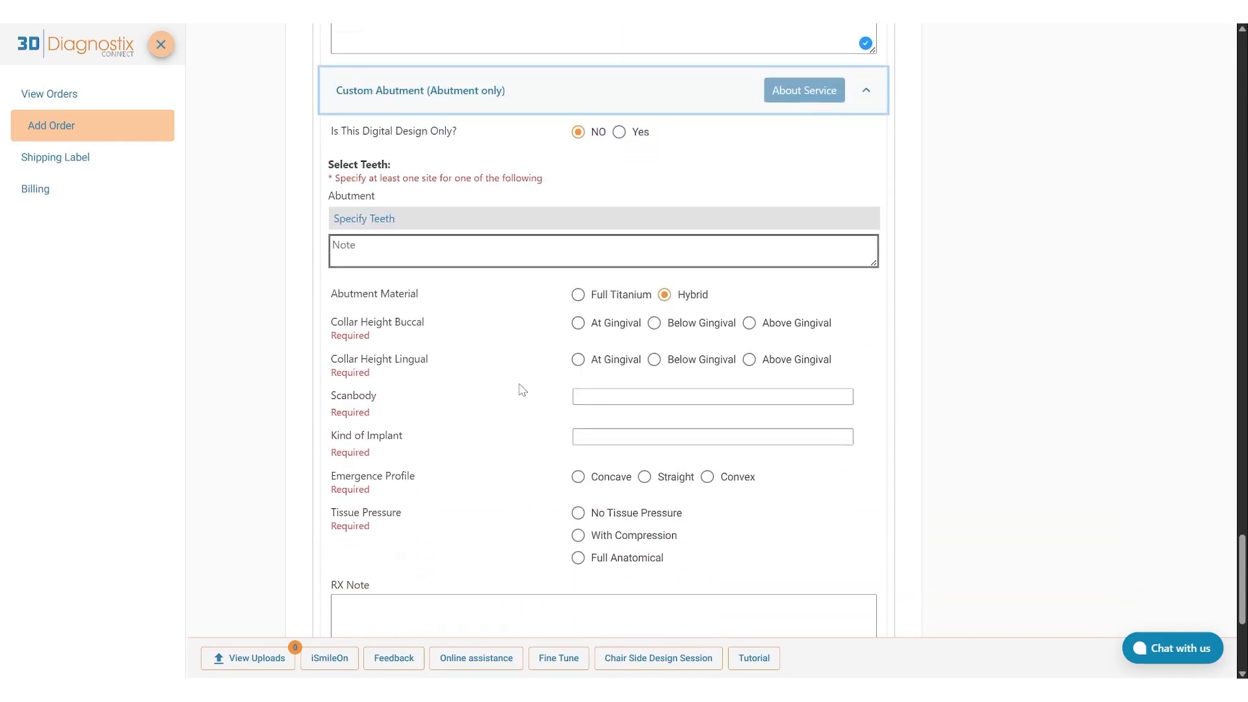
left_click(386, 218)
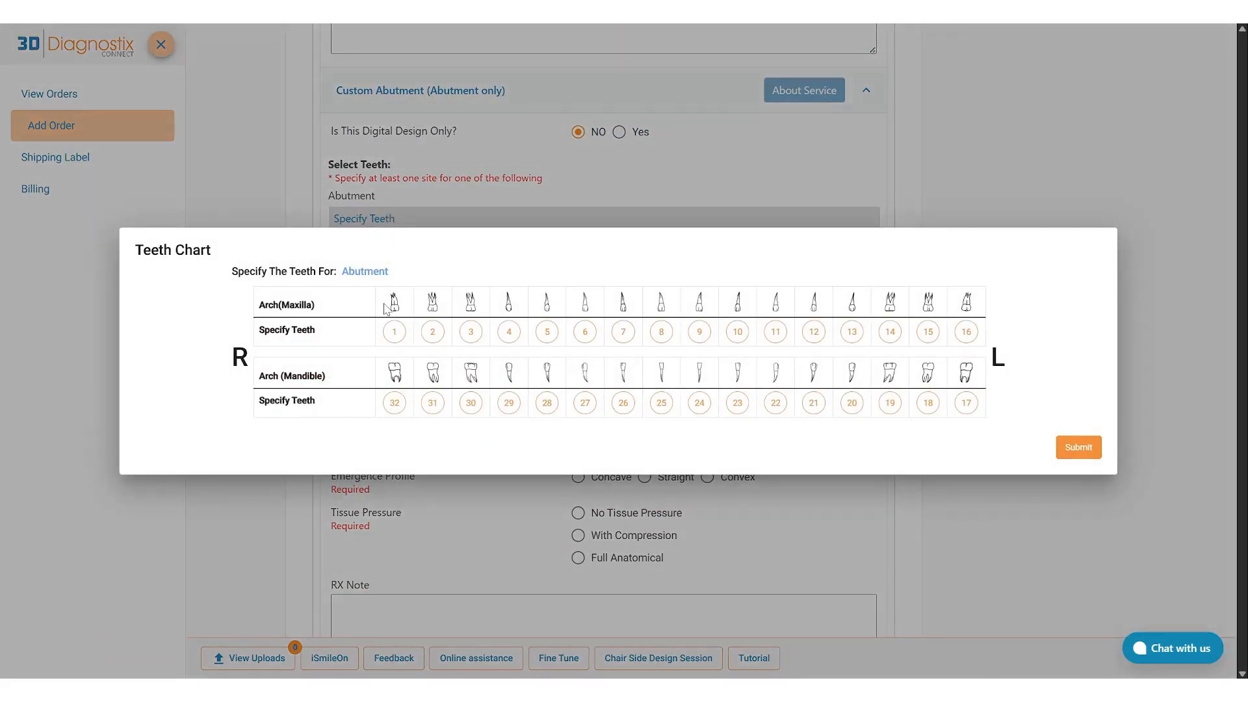
left_click(390, 333)
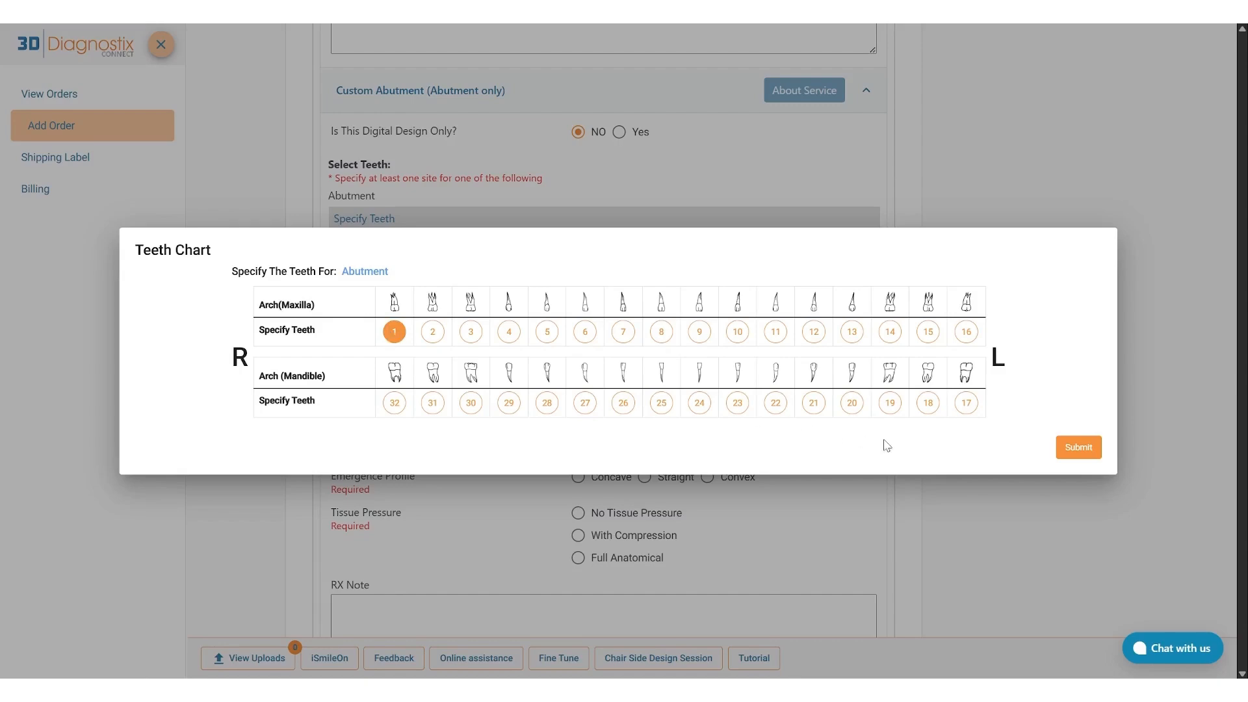
left_click(1077, 448)
Set the Custom Abutment's buccal and lingual collar heights to At Gingival.
scroll(1047, 439, "down", 1)
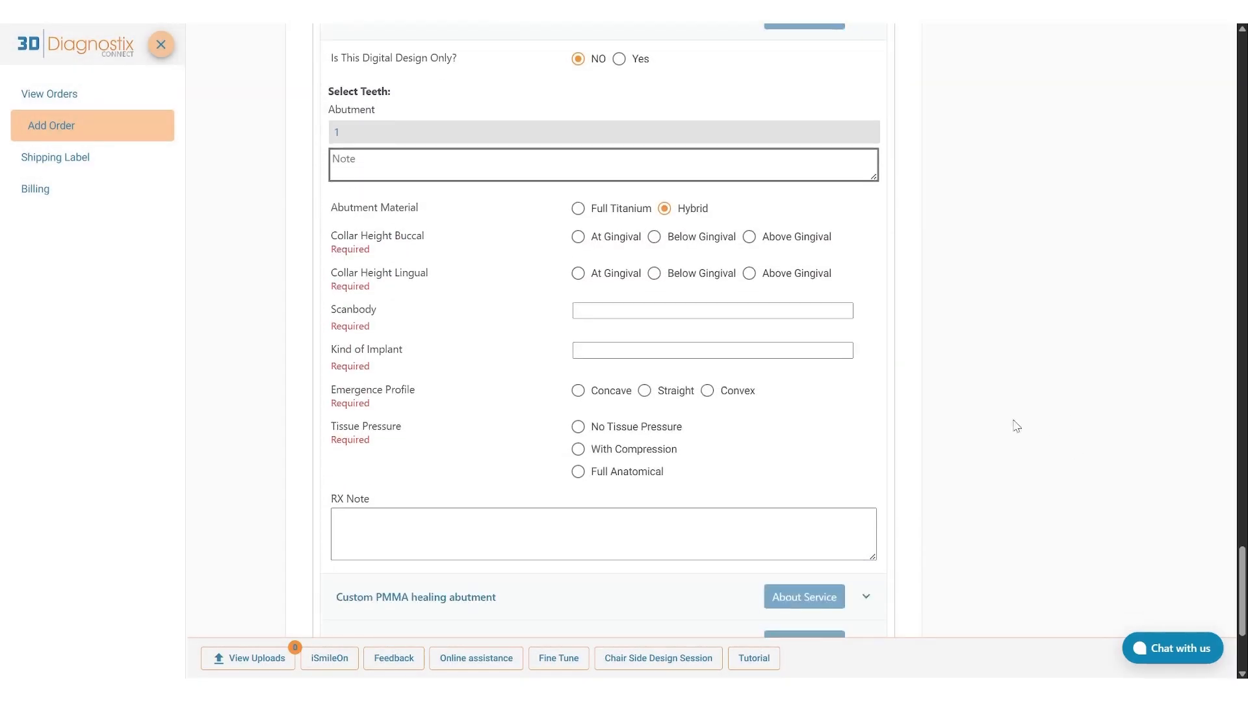
left_click(584, 236)
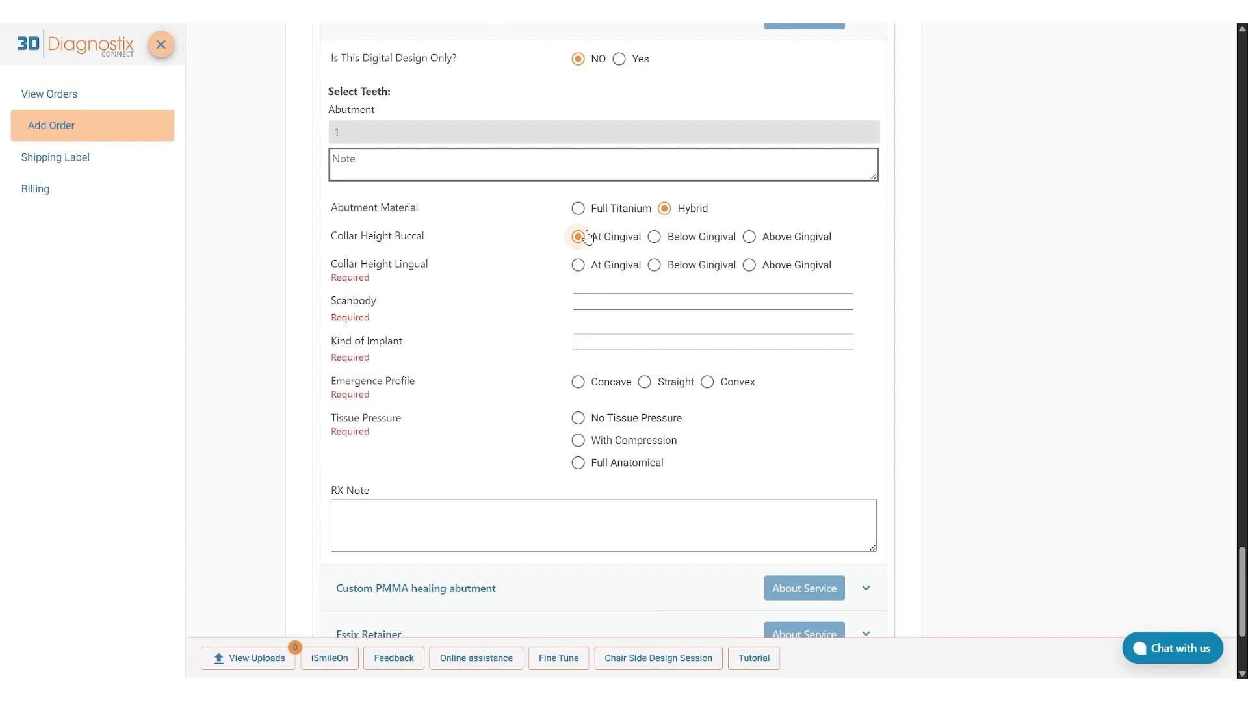
left_click(591, 267)
Enter DESS as the Custom Abutment's scanbody and Straumann as its kind of implant.
left_click(653, 297)
type("DESS")
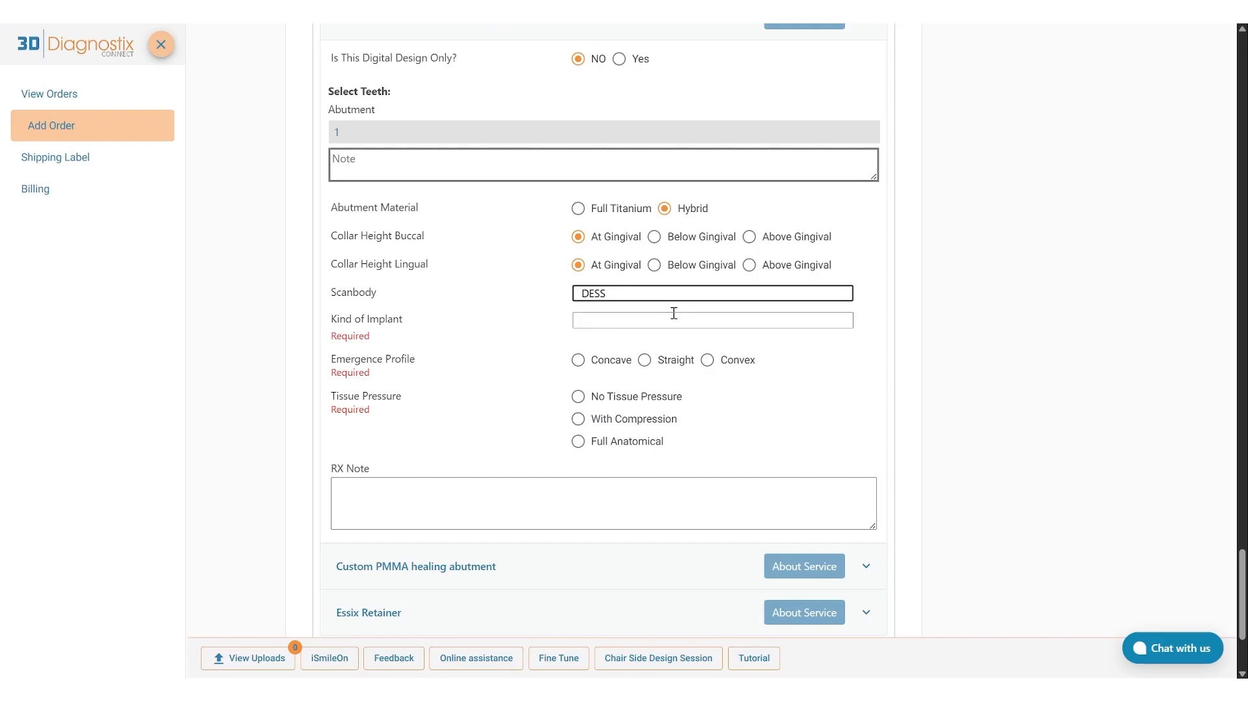
left_click(674, 313)
type("Straumann")
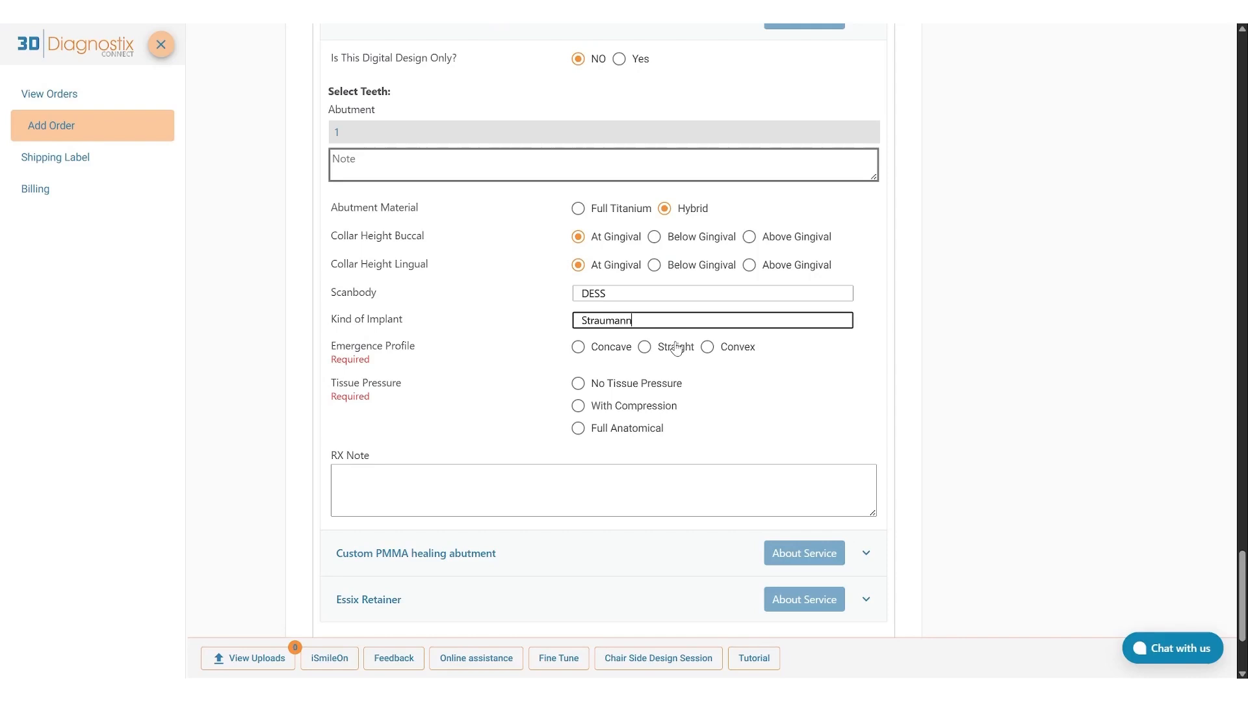
Set the Custom Abutment's emergence profile to Concave and tissue pressure to No Tissue Pressure.
left_click(578, 346)
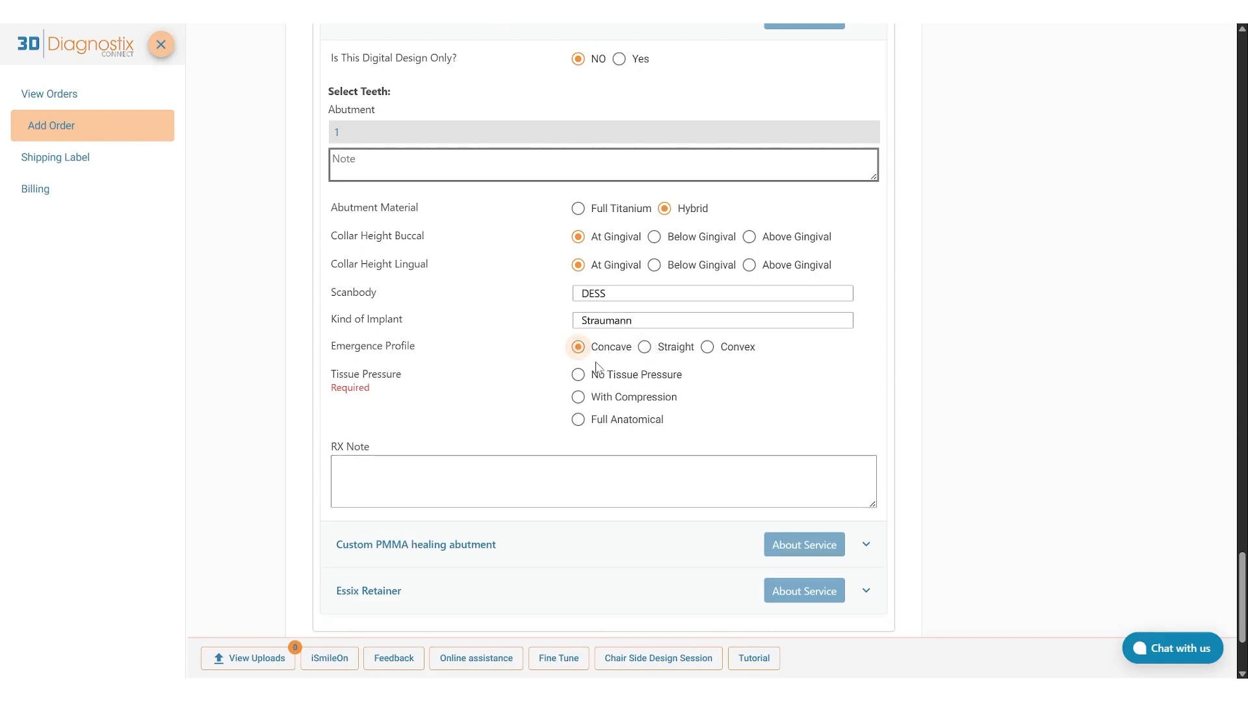
left_click(597, 377)
scroll(594, 374, "down", 1)
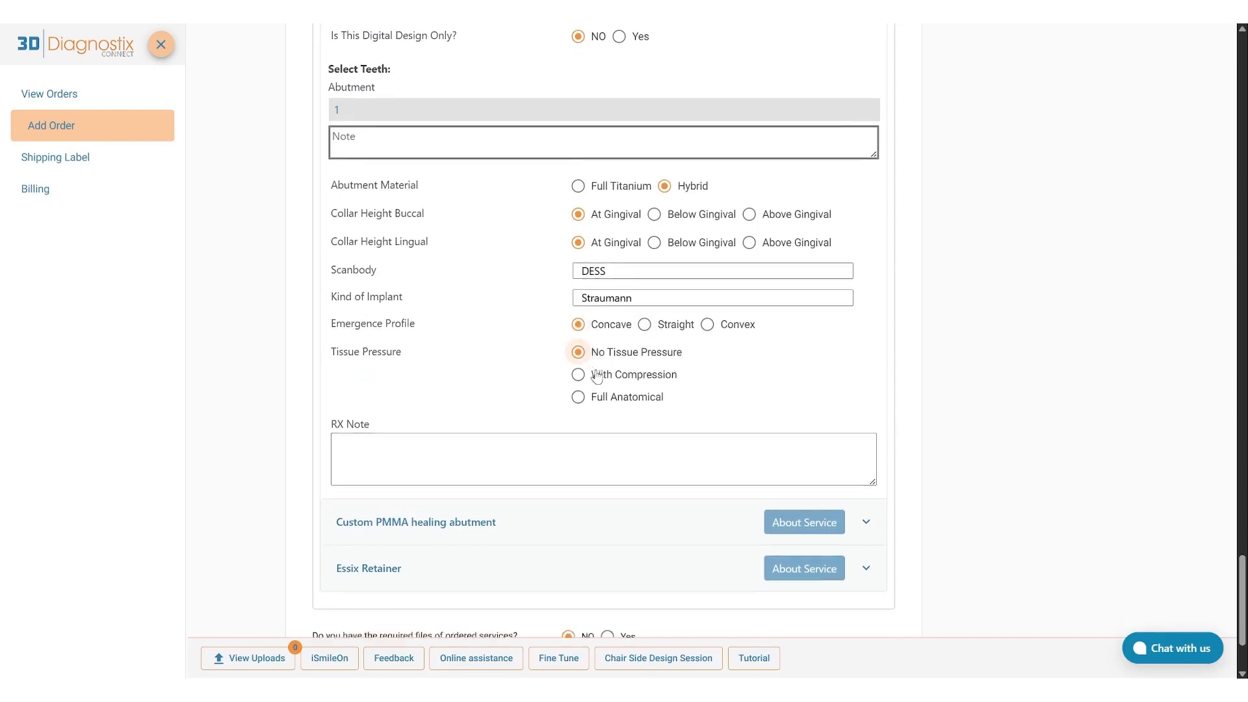
left_click(588, 399)
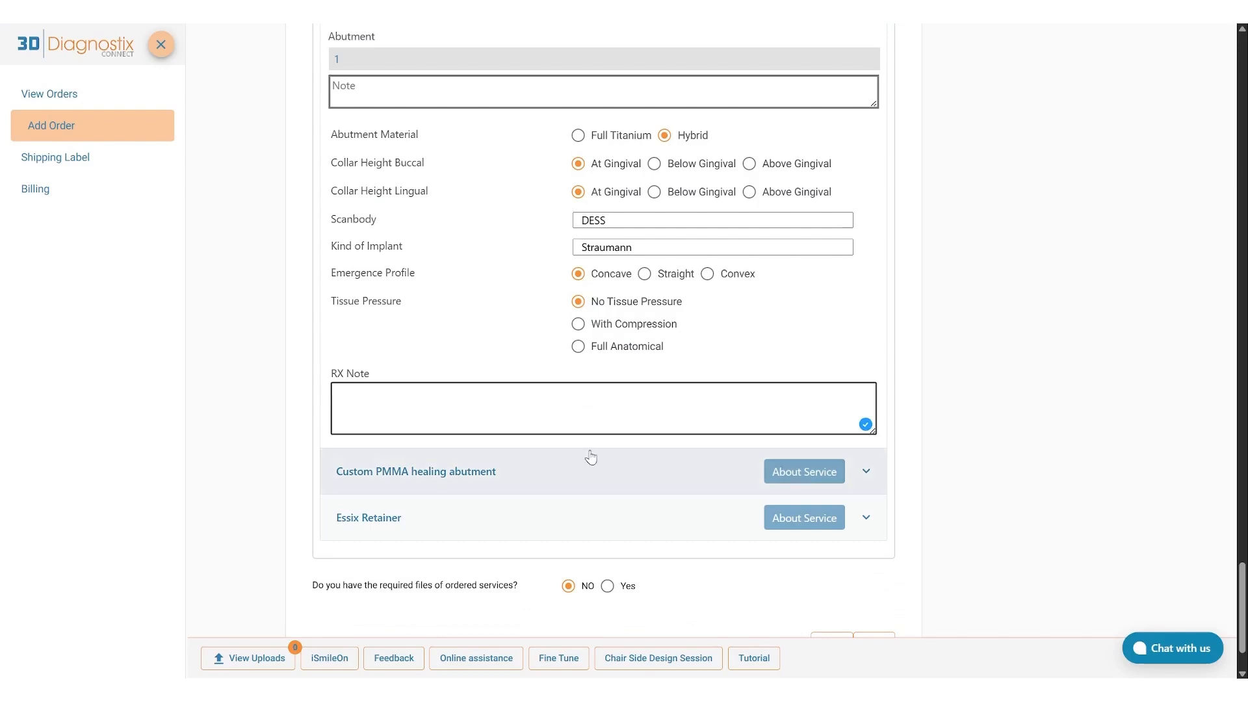
Expand the Custom PMMA healing abutment service, specify tooth 1 for the abutment, and submit the teeth chart.
left_click(585, 472)
scroll(585, 474, "down", 3)
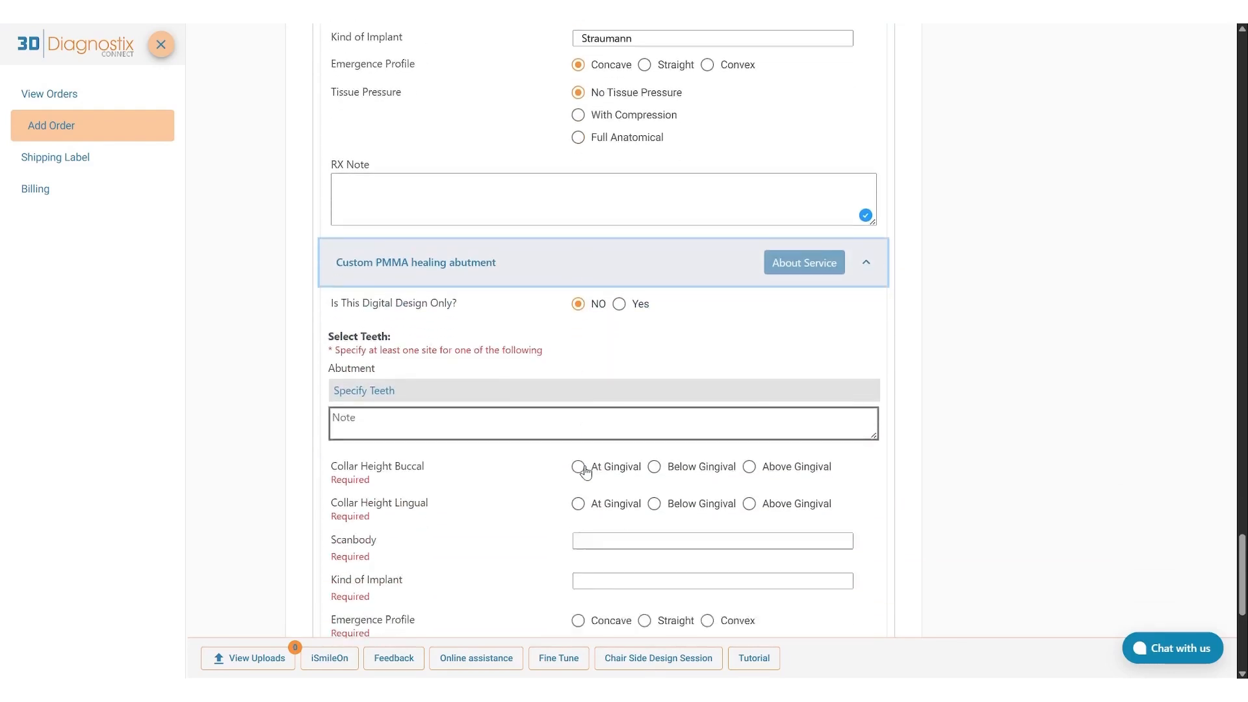
scroll(585, 471, "down", 4)
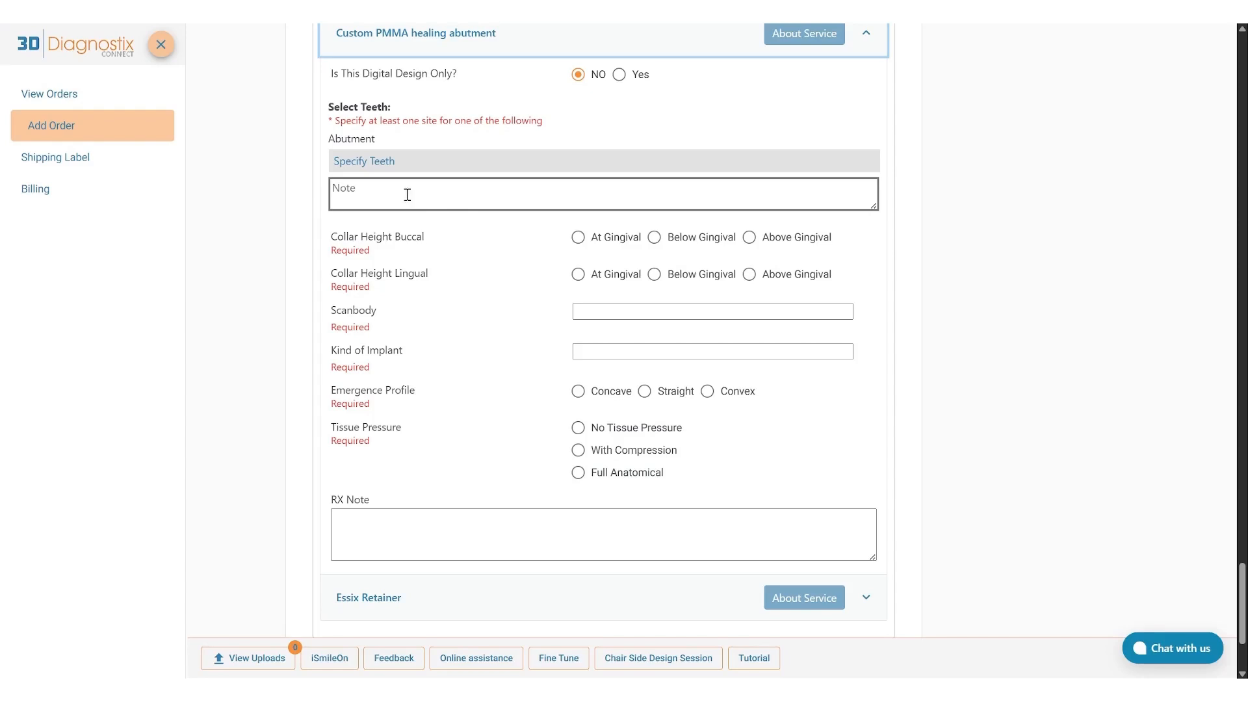
left_click(392, 163)
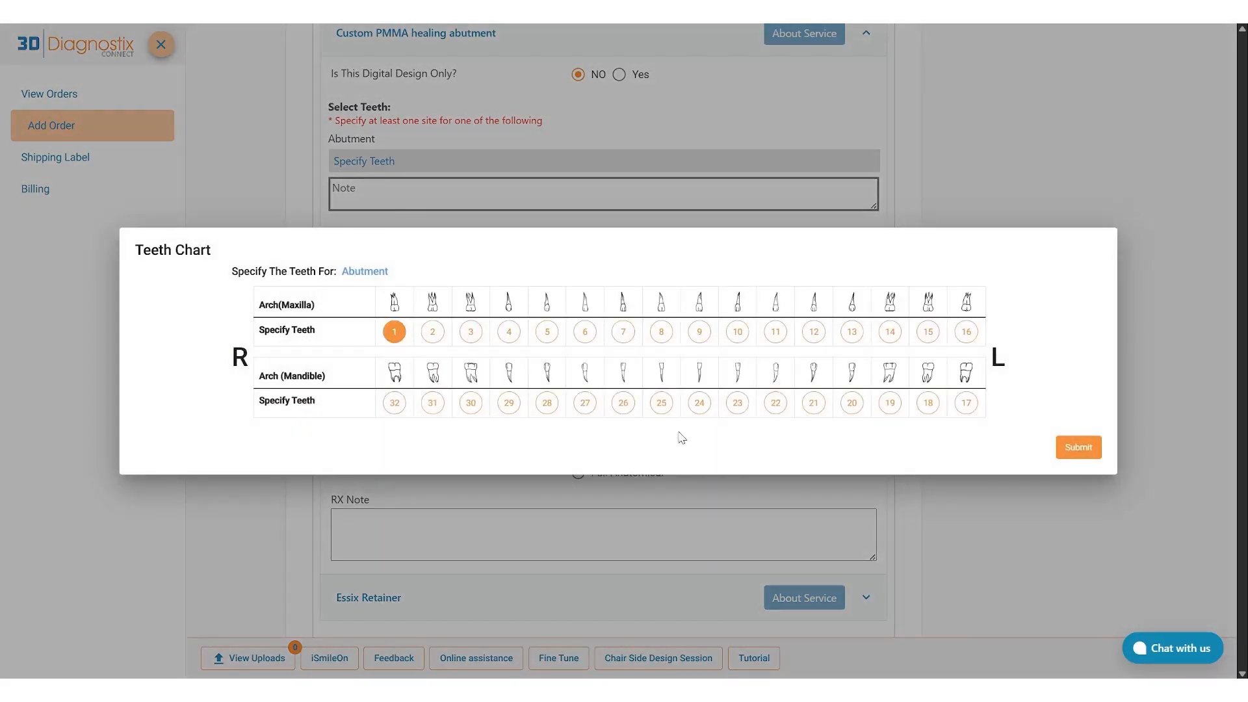
left_click(1072, 449)
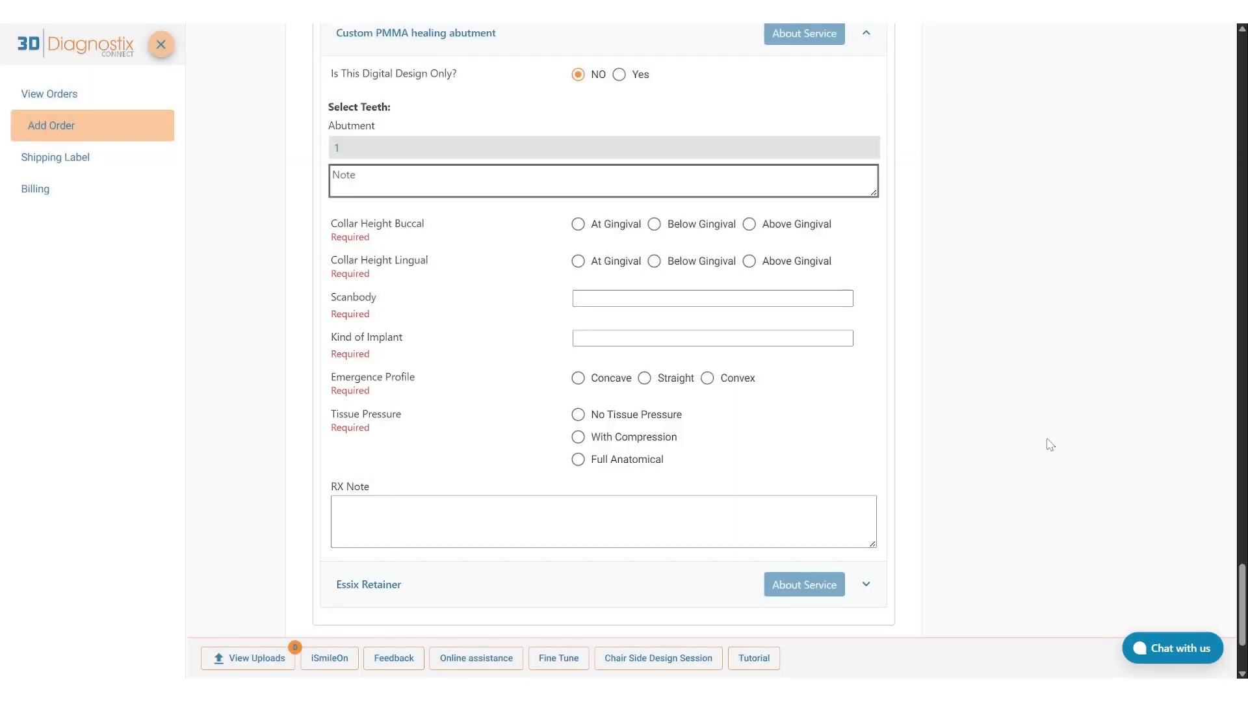
Set the PMMA healing abutment's buccal and lingual collar heights to At Gingival, with scanbody DESS and implant kind Straumann.
left_click(578, 225)
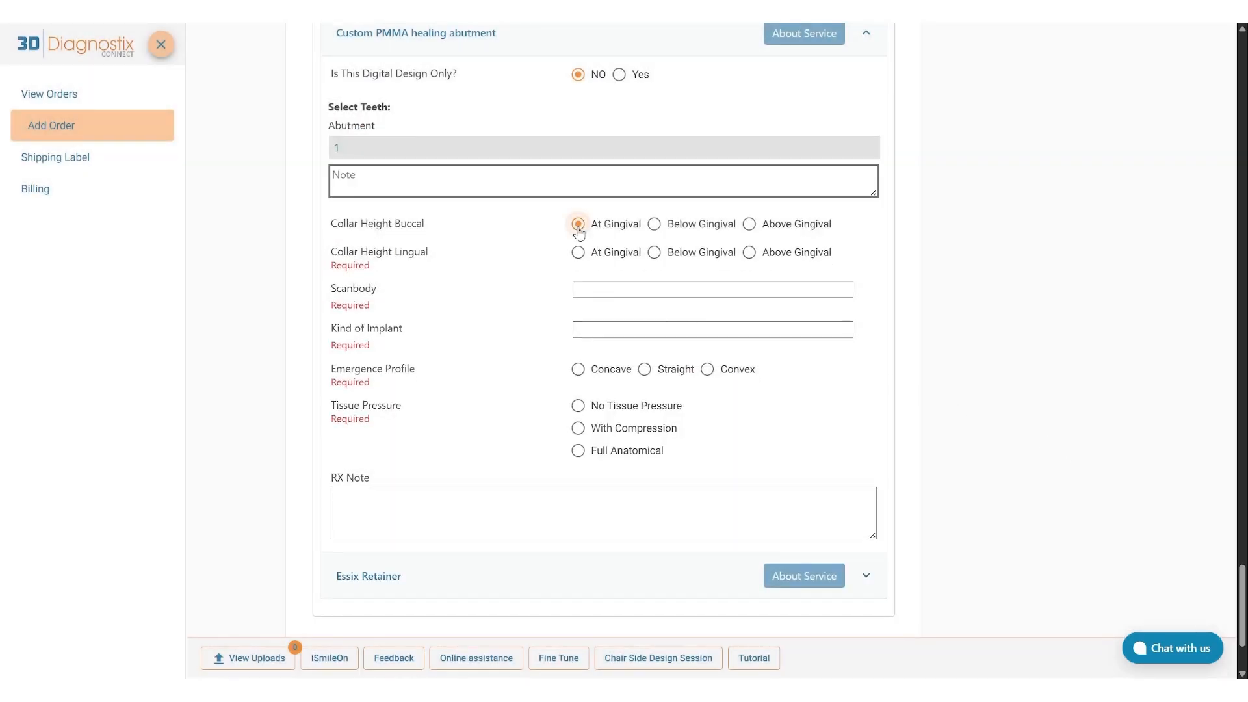
left_click(578, 251)
left_click(590, 281)
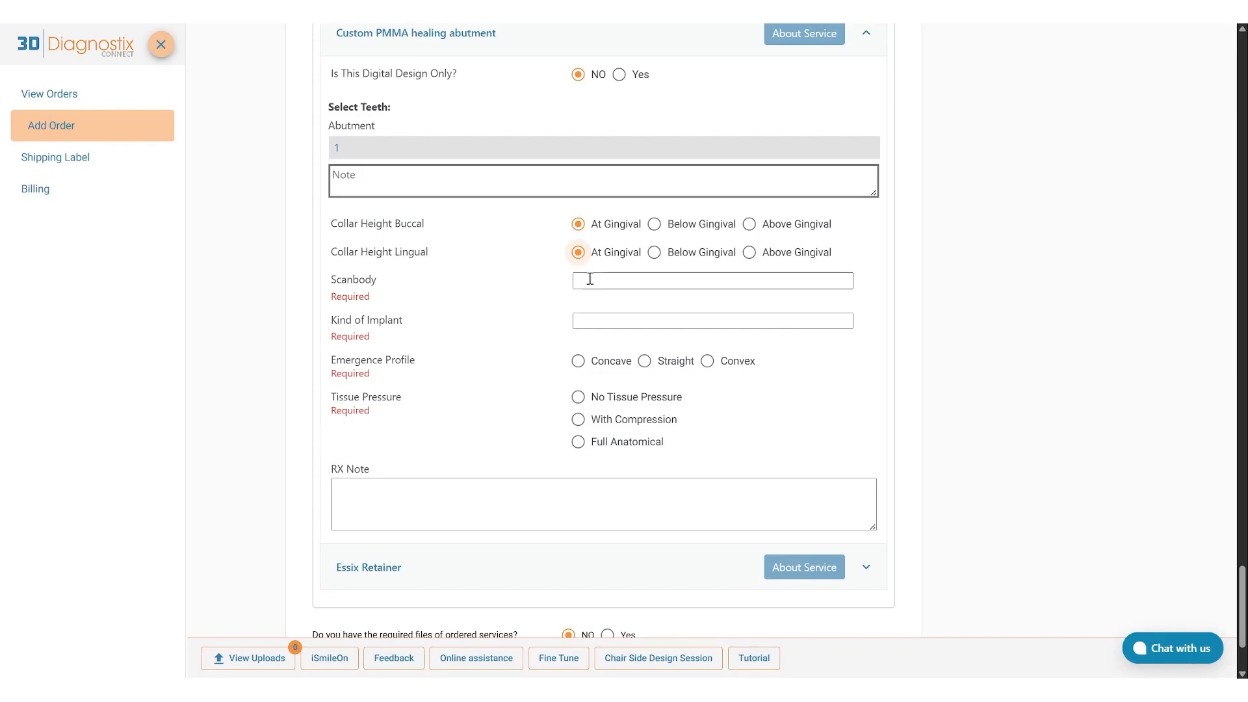
type("DESS")
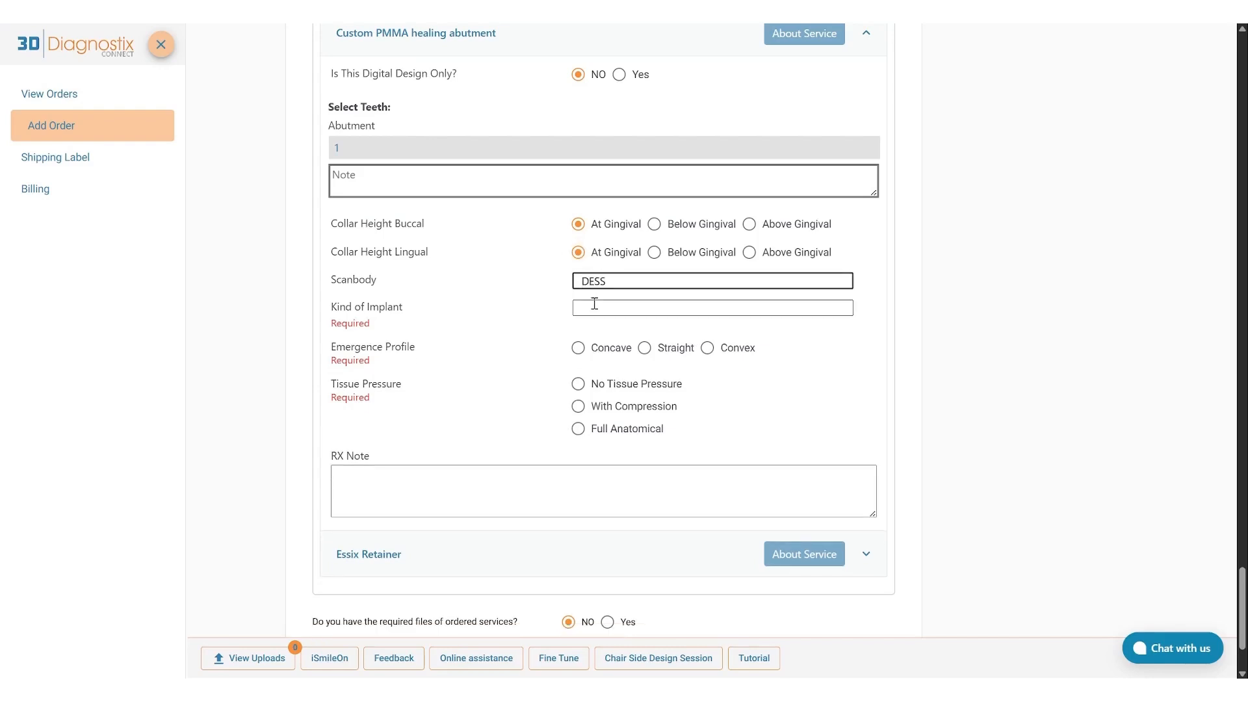
left_click(594, 306)
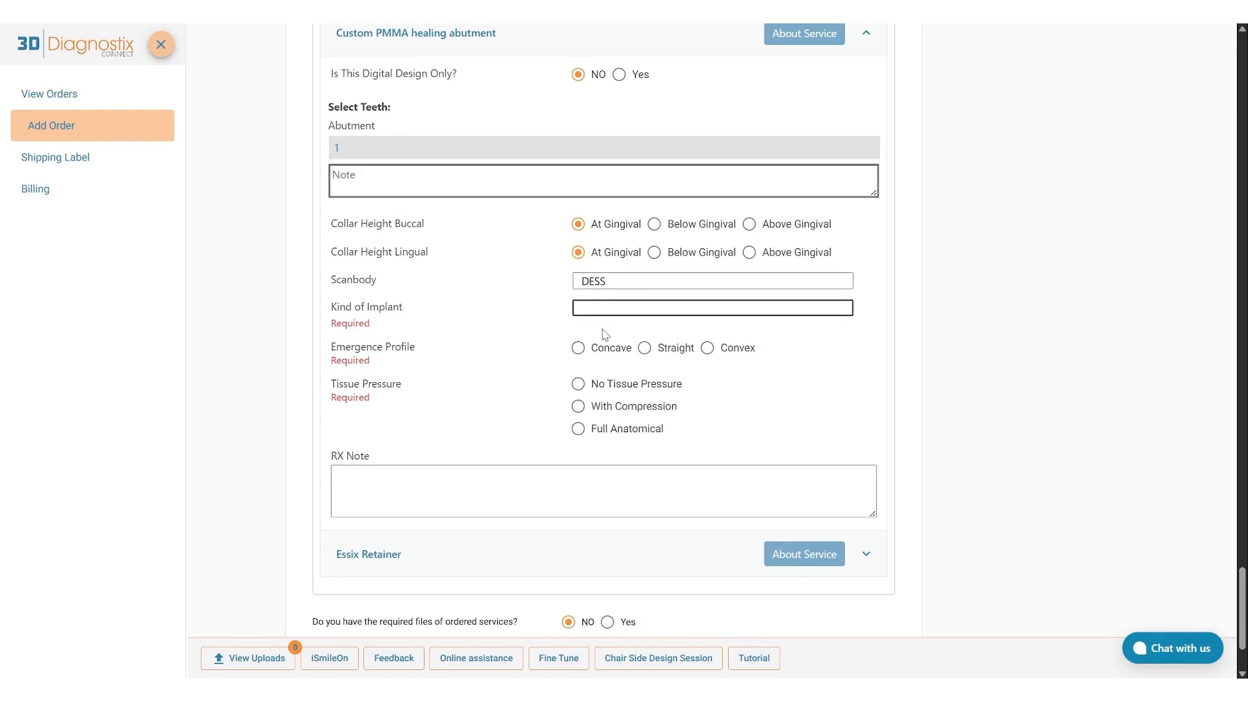
type("Straumann")
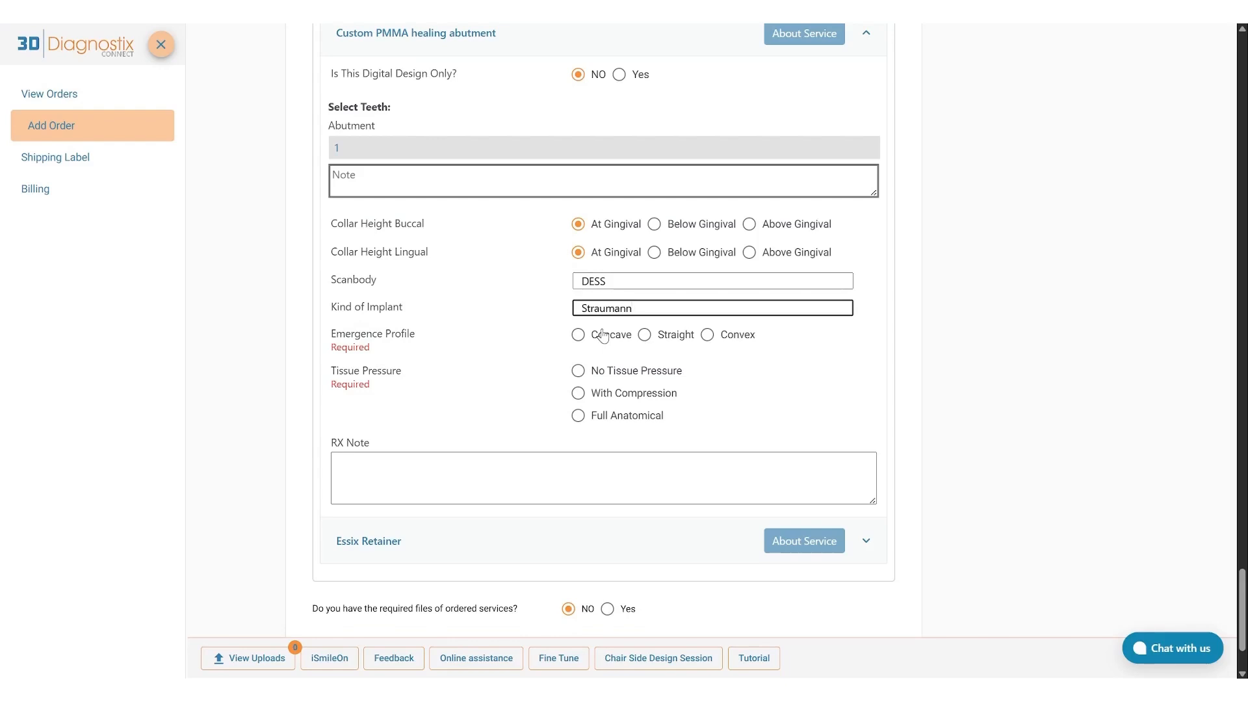
Set the PMMA healing abutment's emergence profile to Concave and tissue pressure to Full Anatomical.
left_click(603, 335)
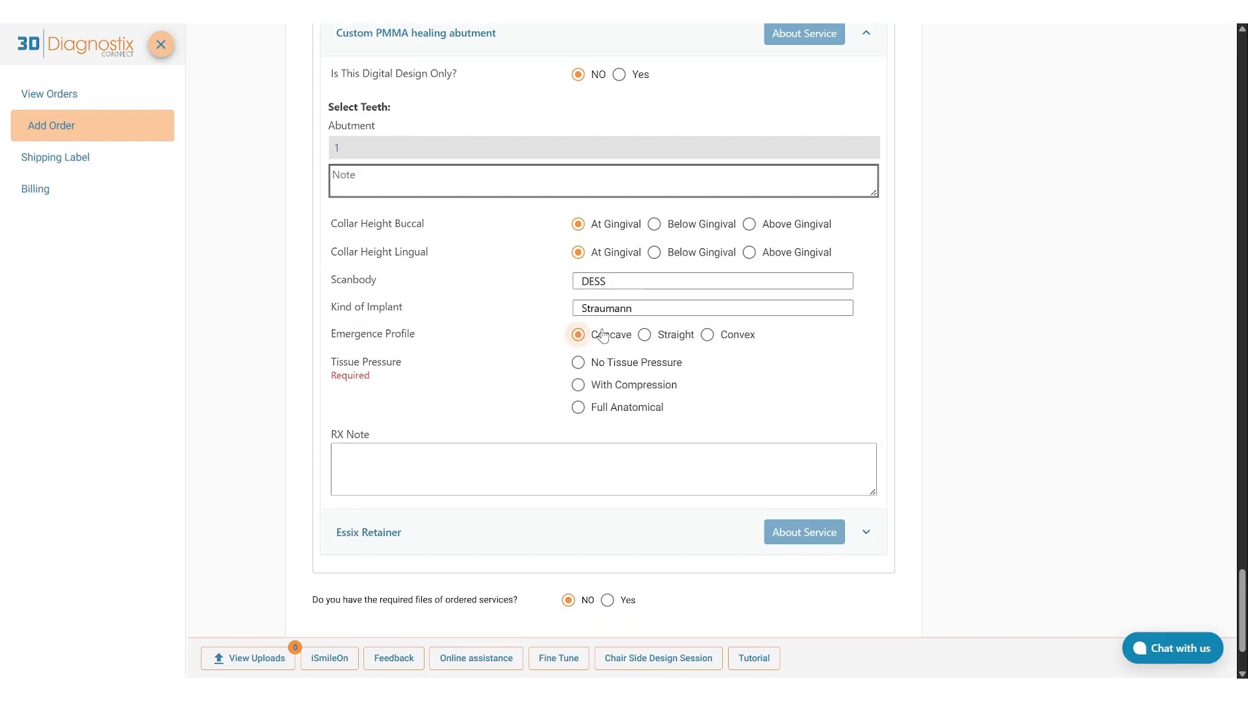
left_click(594, 408)
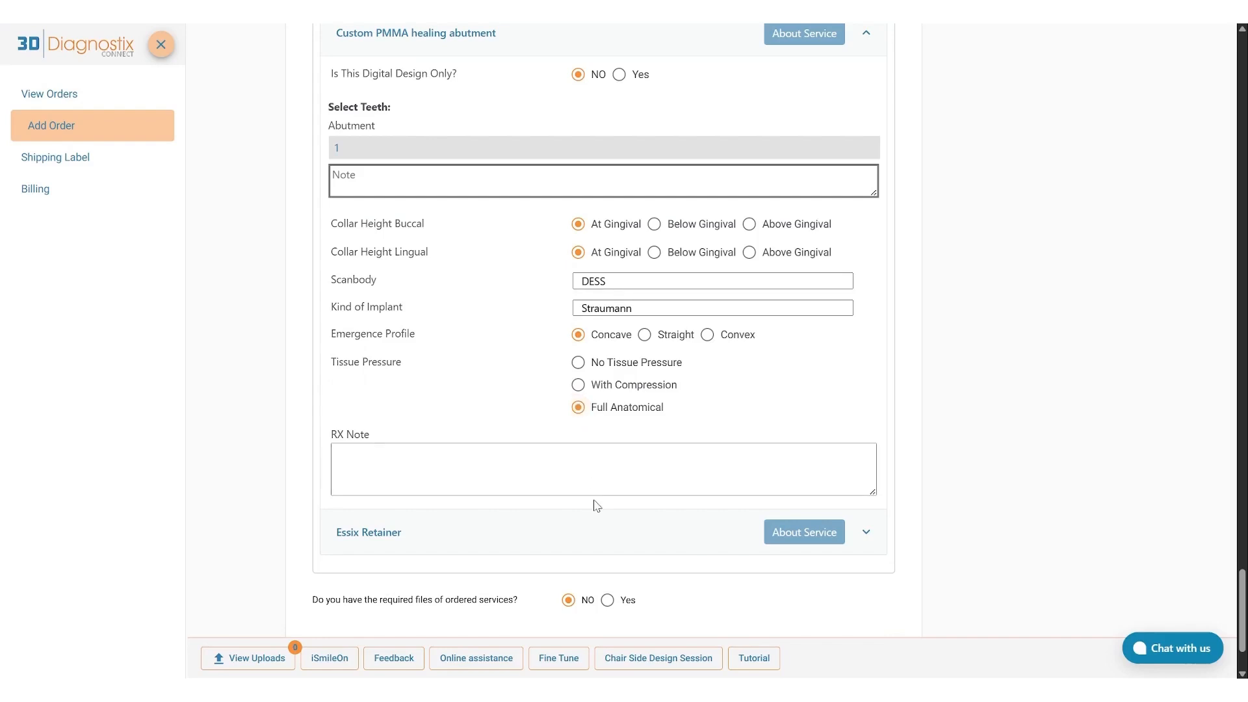
Expand the Essix Retainer service, specify tooth 1 for the crowns, and submit the teeth chart.
scroll(593, 494, "down", 1)
left_click(588, 469)
scroll(585, 466, "down", 1)
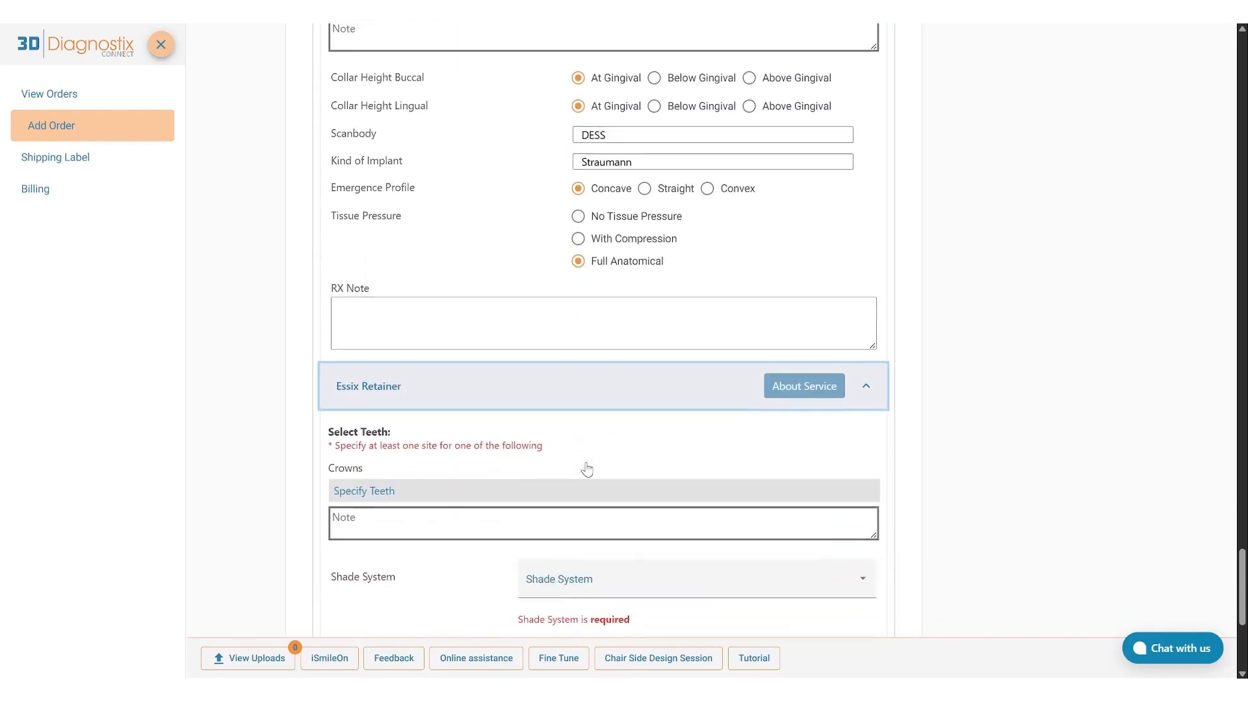
scroll(587, 470, "down", 5)
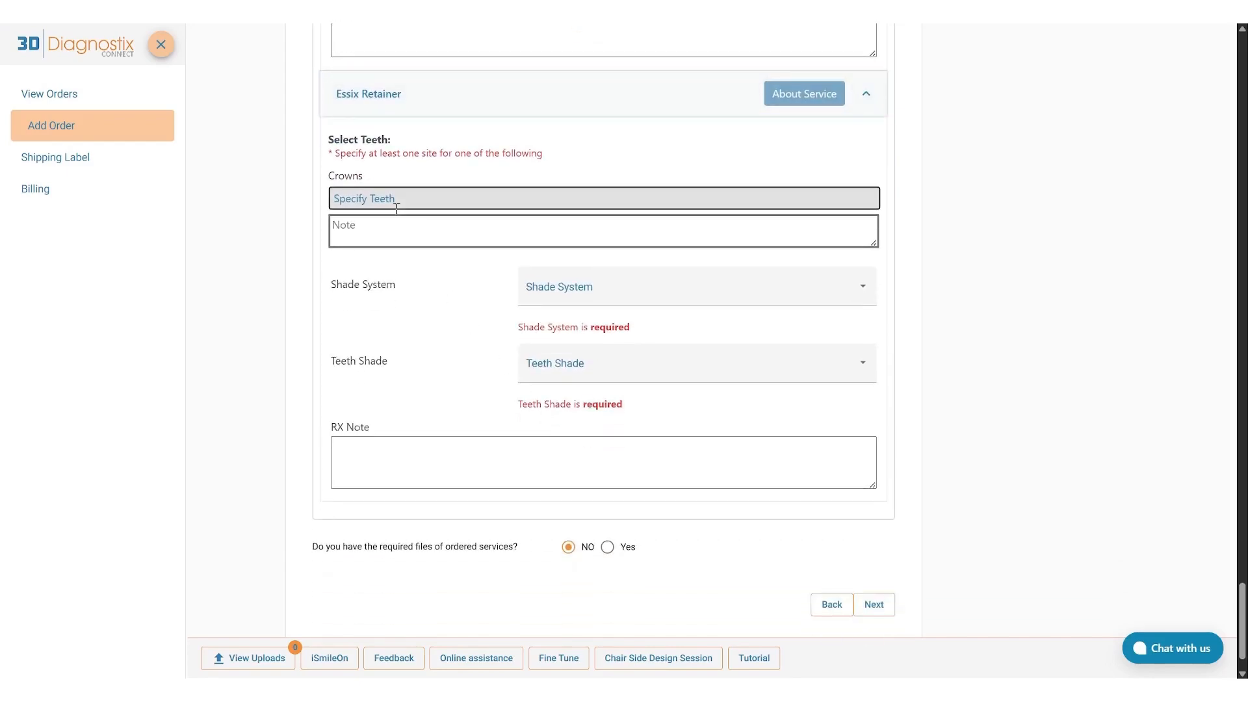
left_click(397, 198)
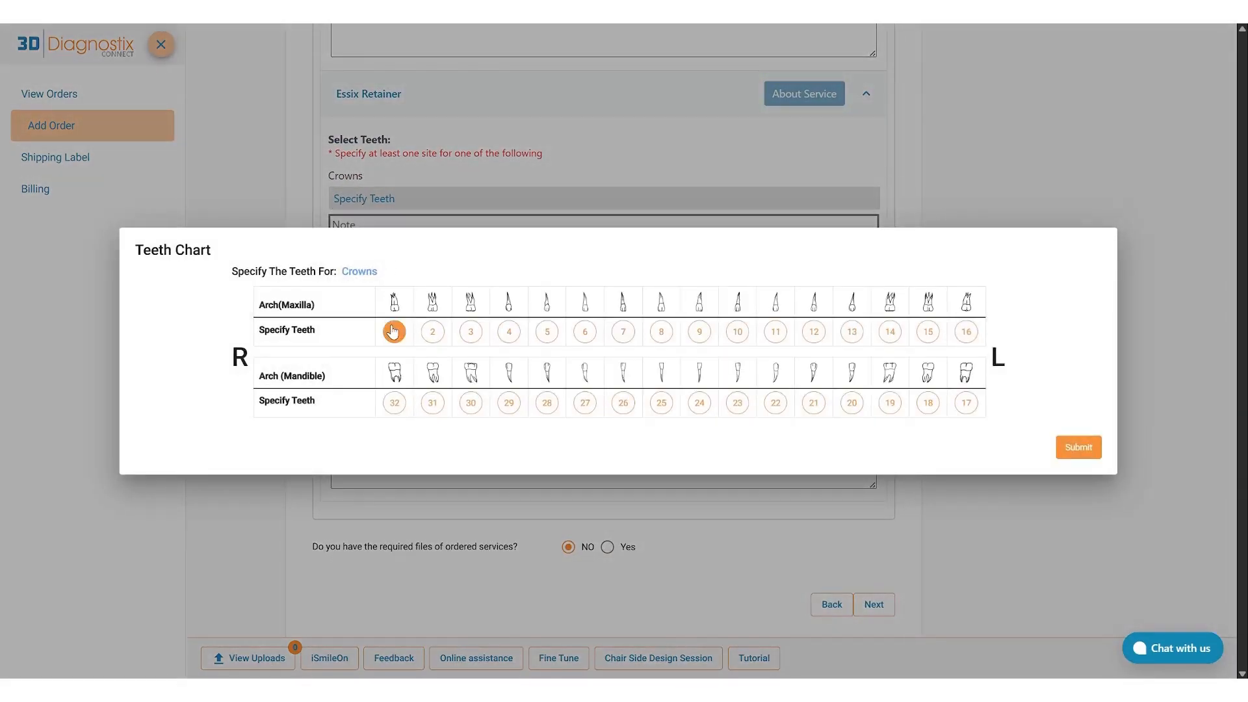
left_click(1078, 447)
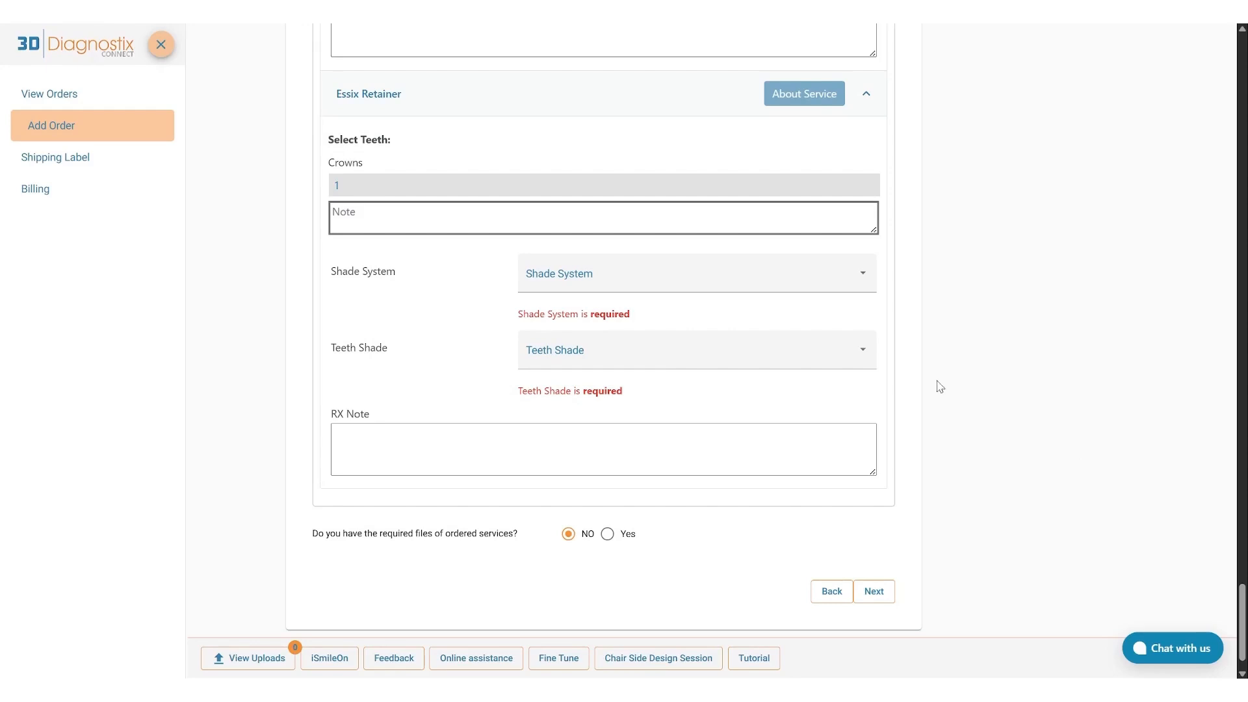
Set the Essix Retainer's shade system to VITA Classical and its teeth shade to A1.
left_click(608, 280)
left_click(579, 291)
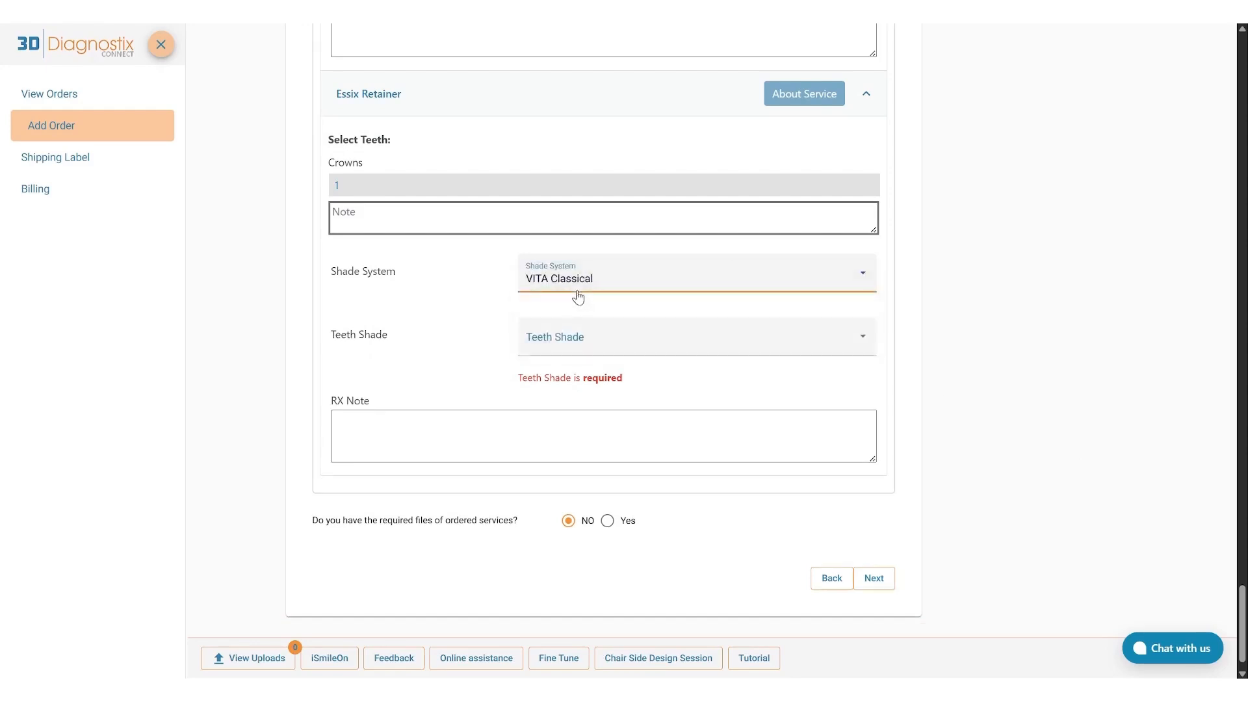
left_click(570, 333)
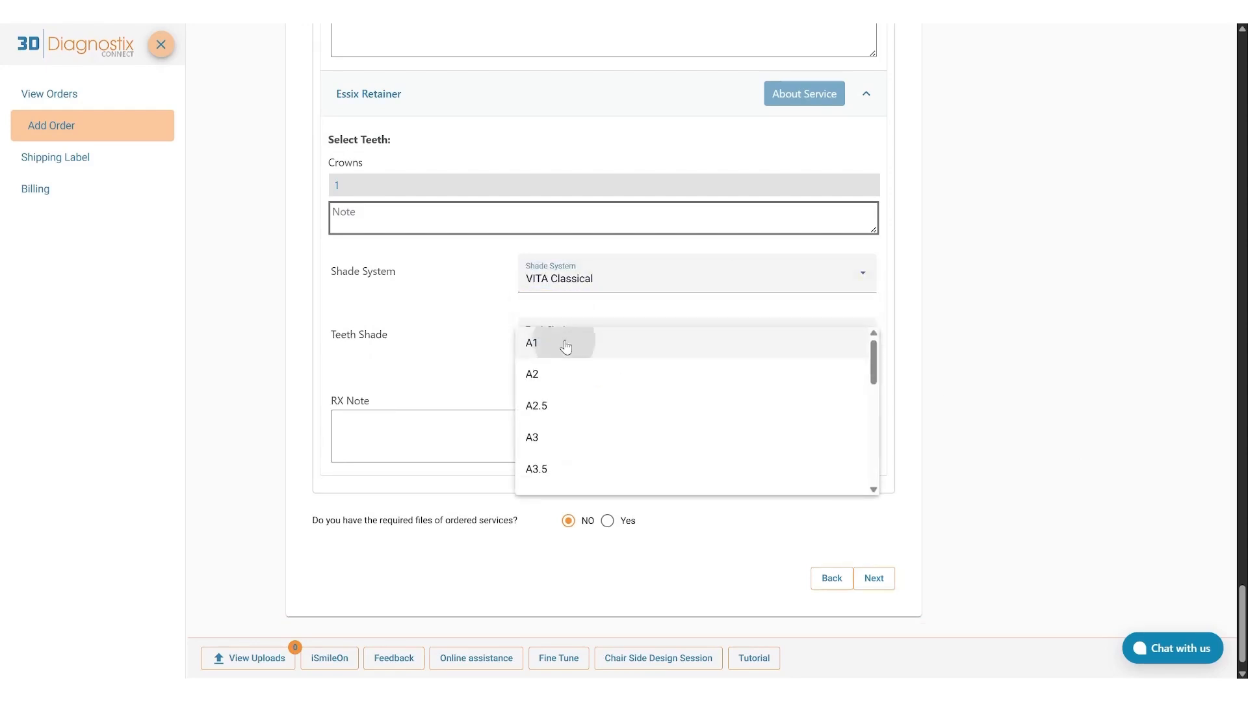
left_click(564, 344)
left_click(552, 401)
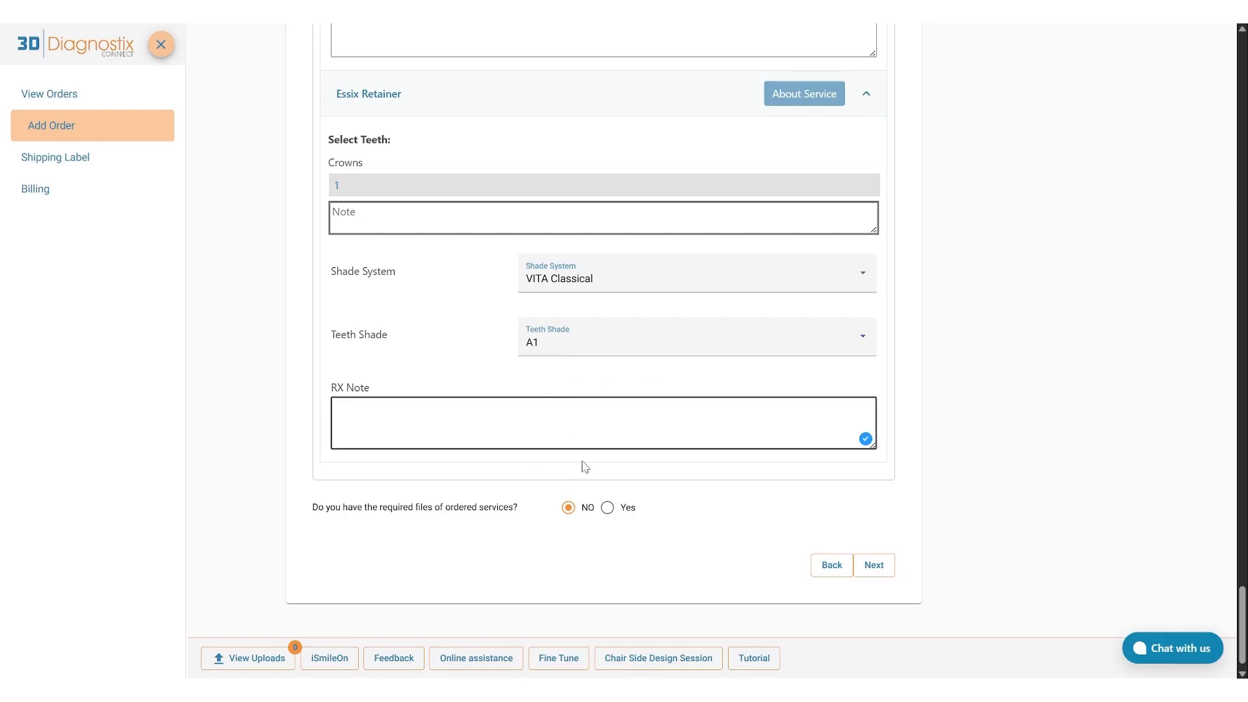
Answer Yes to having the required files of the ordered services and submit the order.
left_click(607, 507)
scroll(715, 552, "down", 1)
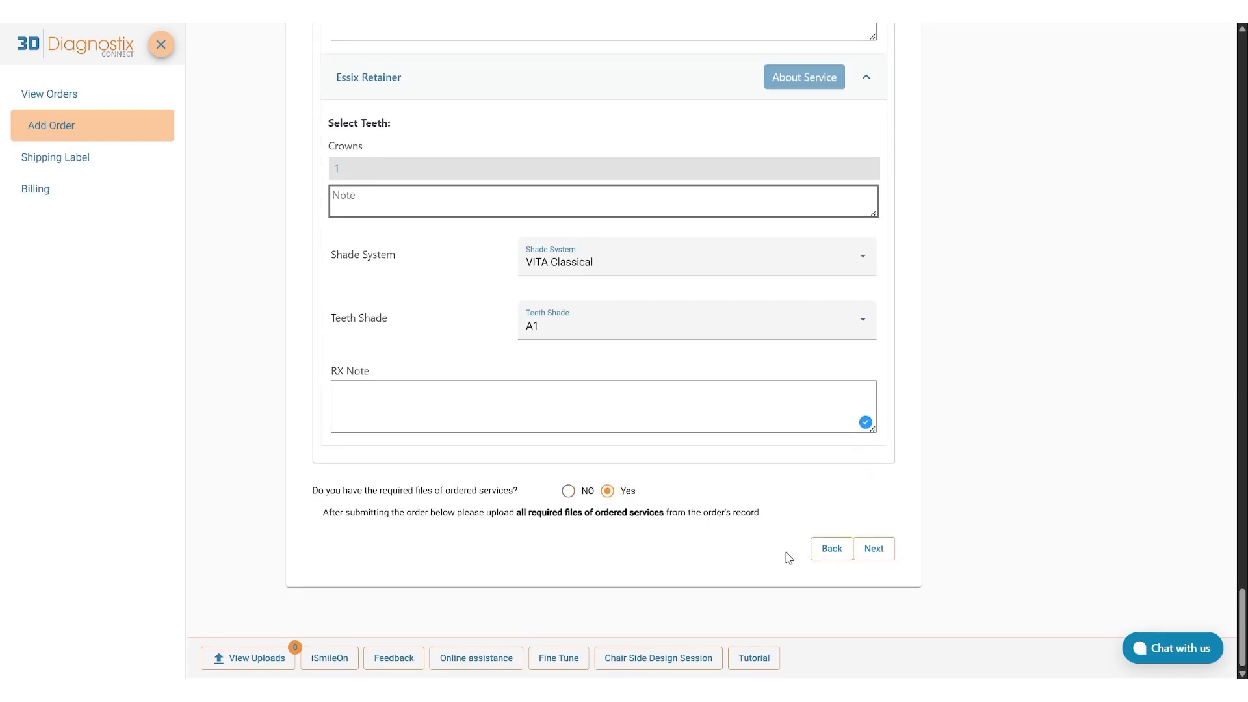
left_click(872, 554)
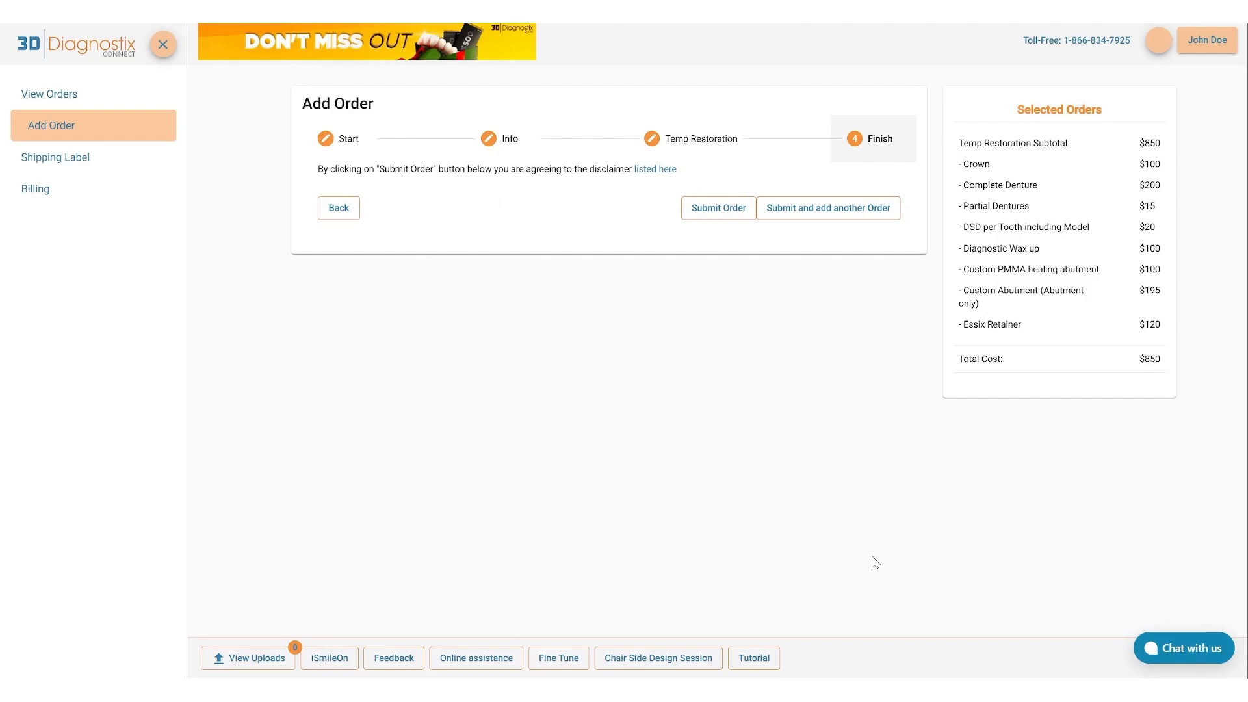
left_click(730, 207)
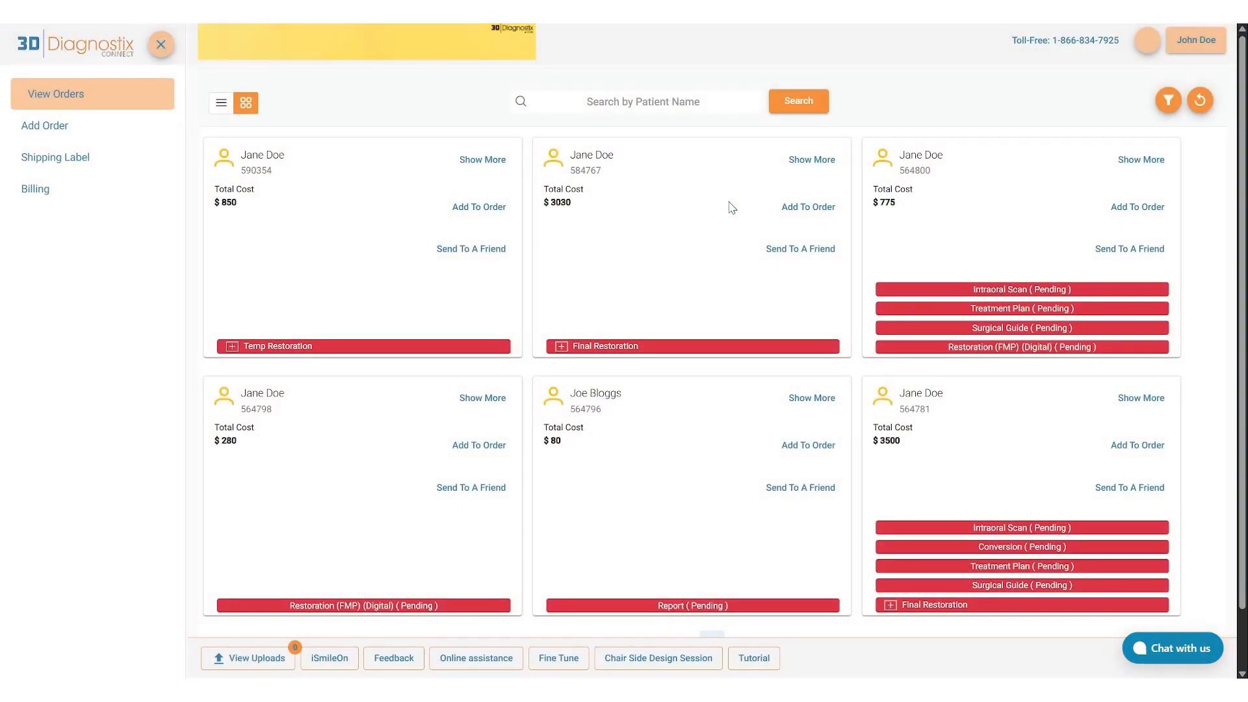
Open the file upload for the Crown service in the new Temp Restoration order and add STL.zip as its STL file.
left_click(232, 347)
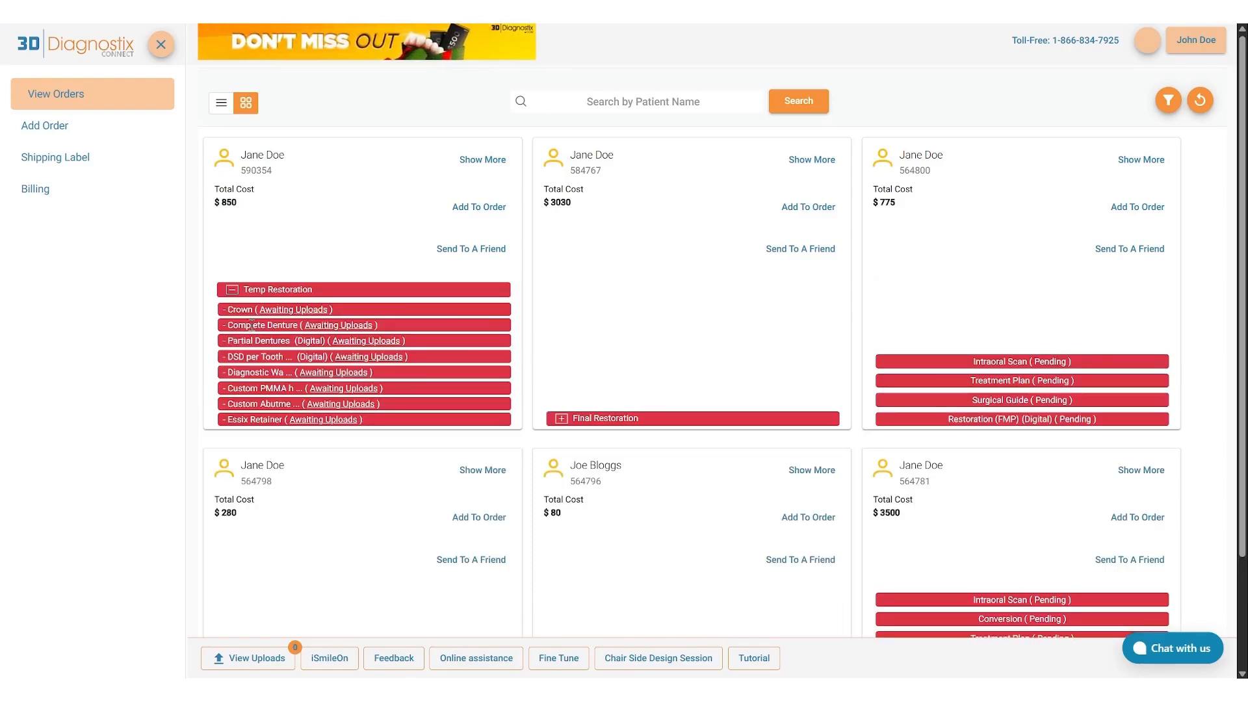
left_click(276, 310)
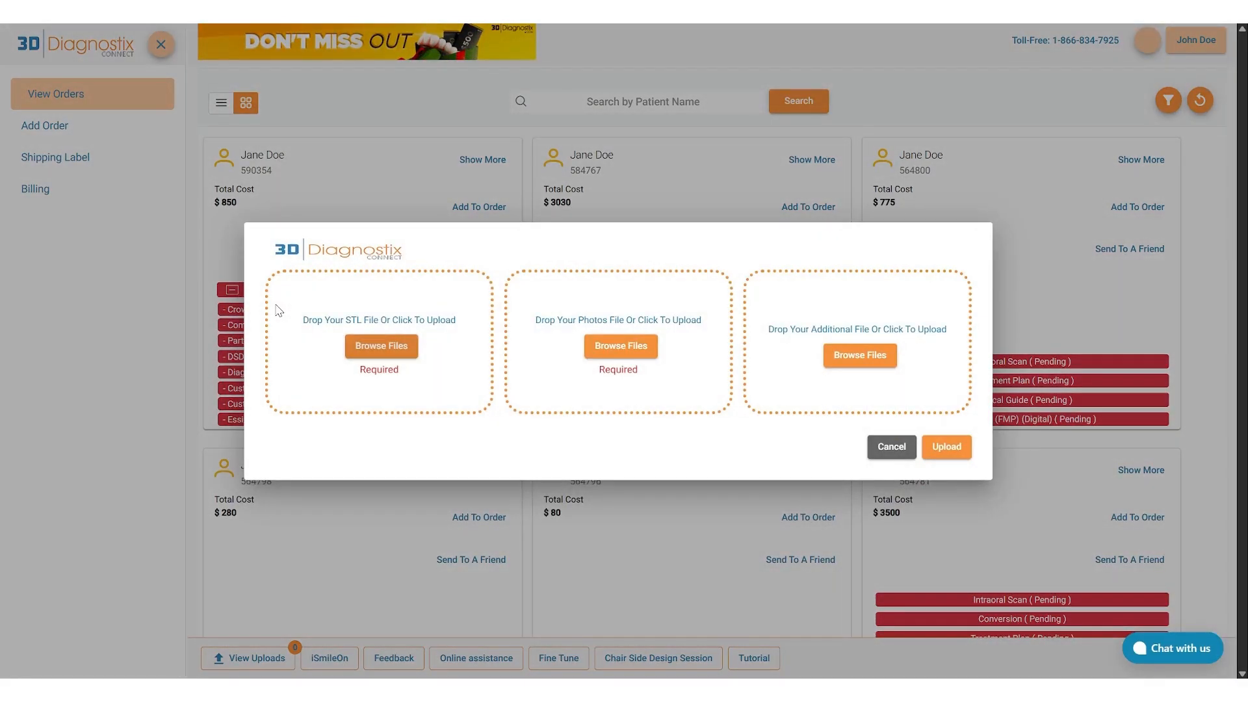
left_click(361, 348)
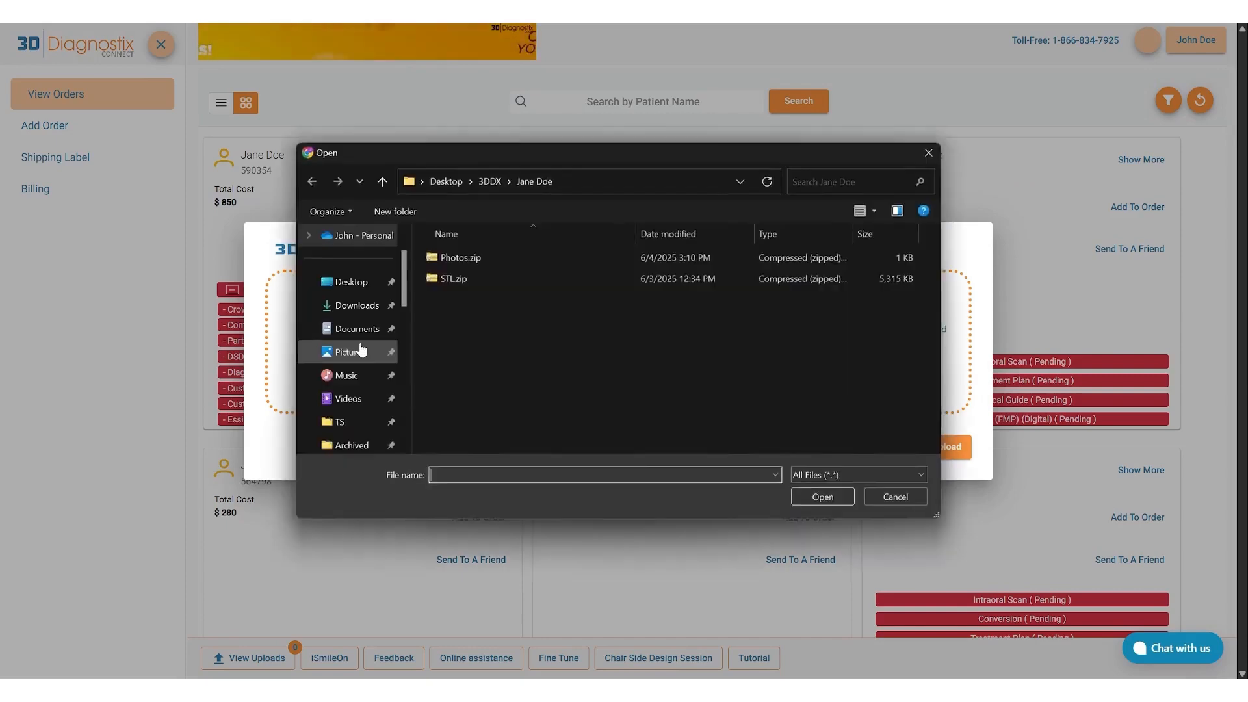
left_click(470, 279)
double_click(470, 279)
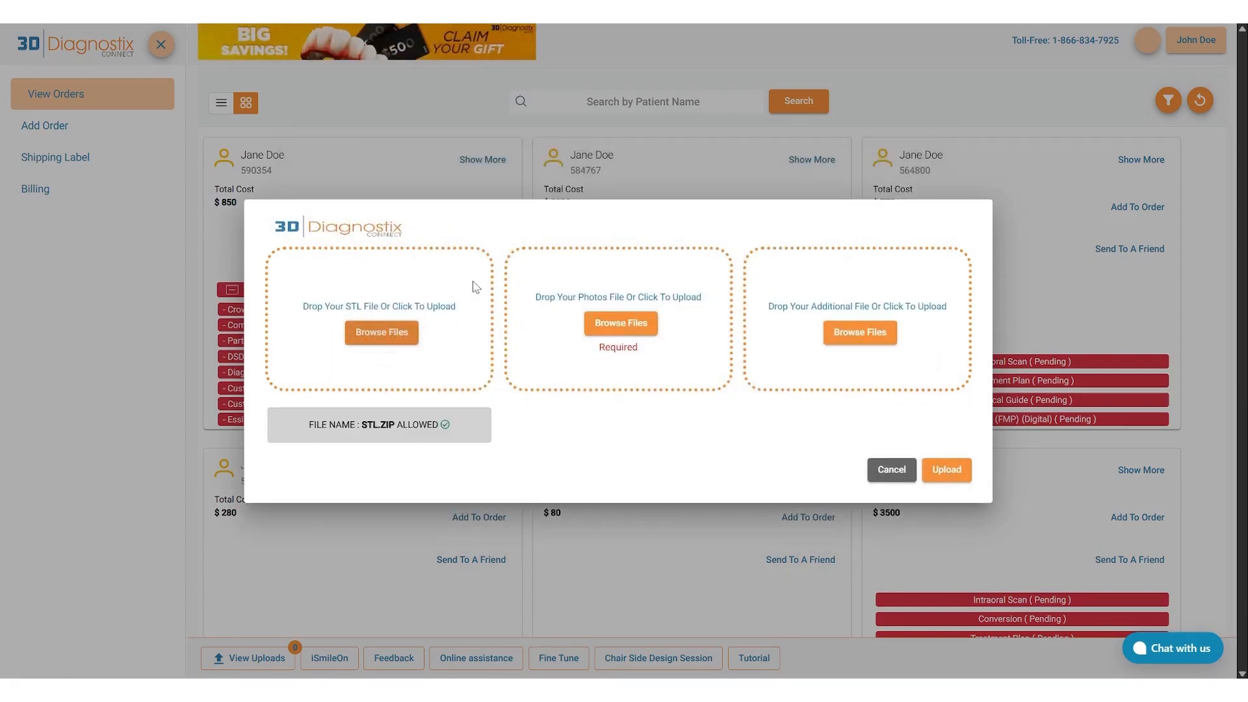
Add Photos.zip as the Crown service's photos file and start the upload.
left_click(602, 323)
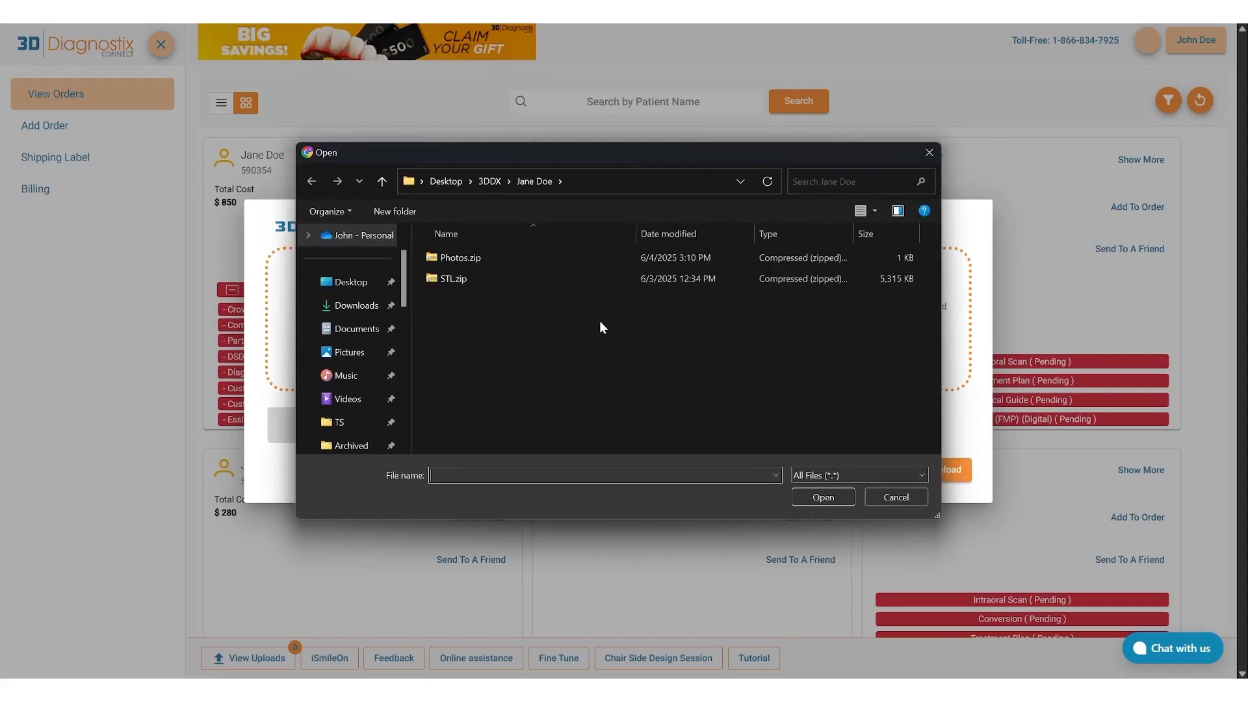
double_click(529, 263)
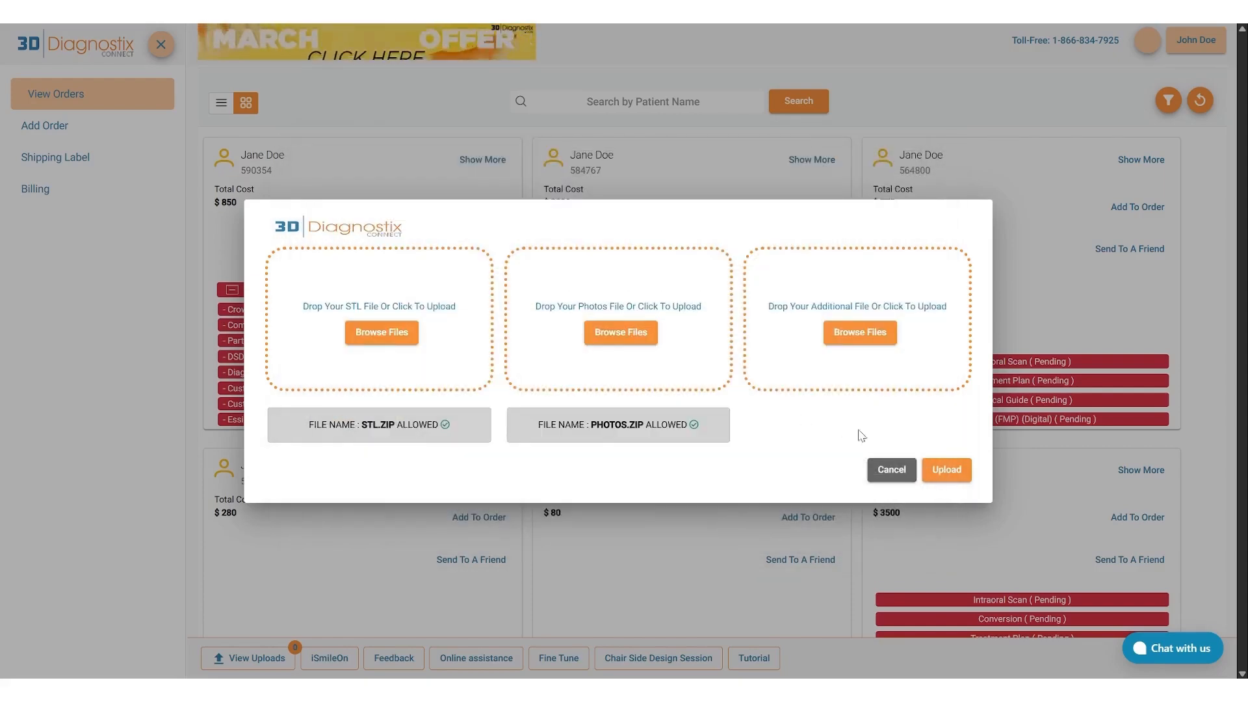
left_click(946, 470)
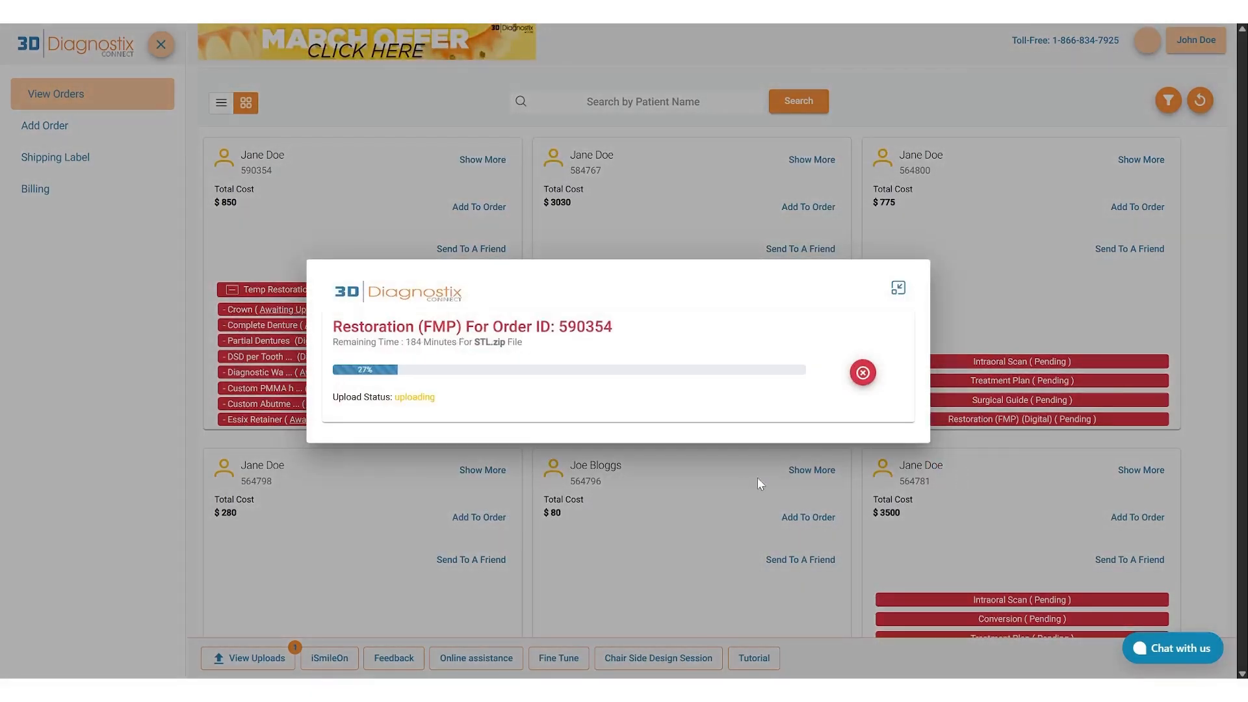